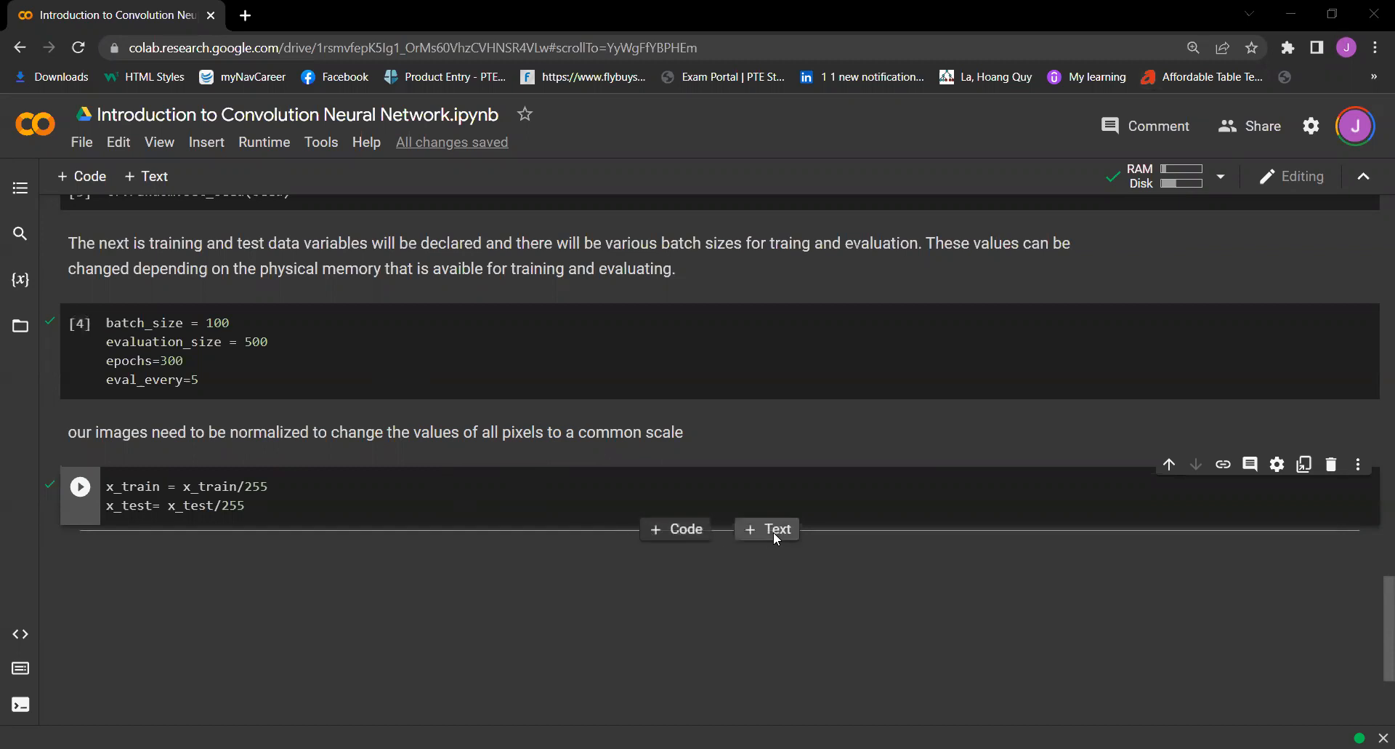
- Add a text cell explaining the CNN with fully connected layers and softmax output on logits
{"action": "left_click", "coordinate": [773, 531]}
{"action": "type", "text": "We "}
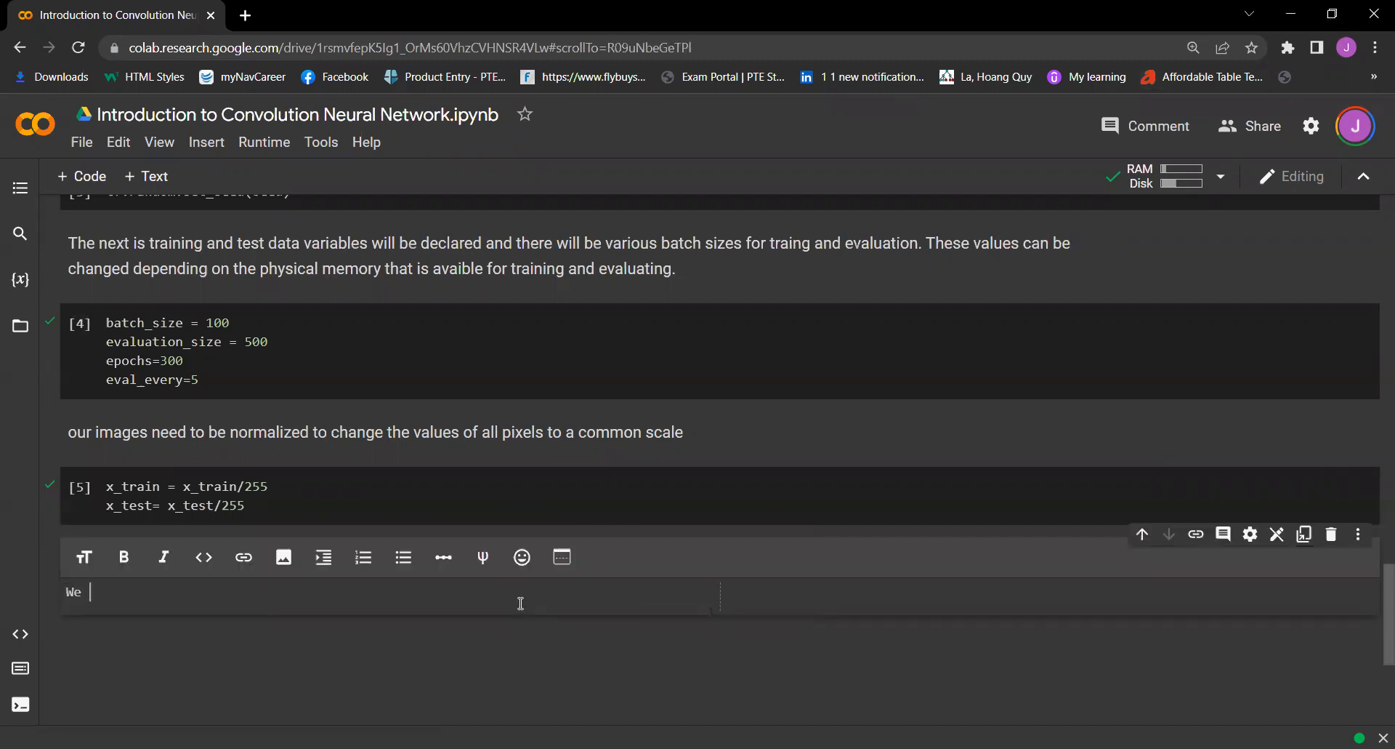
{"action": "type", "text": "will declare o"}
{"action": "type", "text": "ur model. We will have the feature extractor module composed of 2 convolutional/ReLu/"}
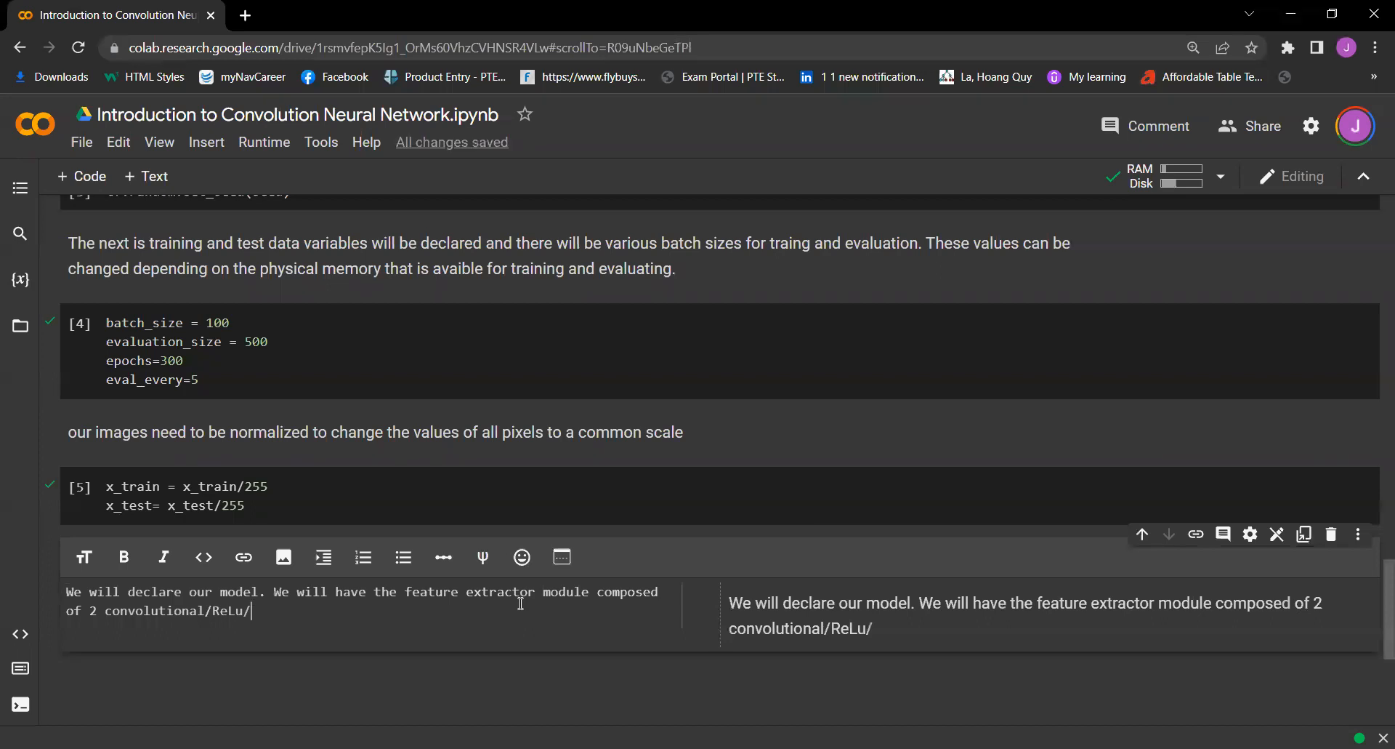
{"action": "type", "text": "max pool"}
{"action": "type", "text": "ing layers f"}
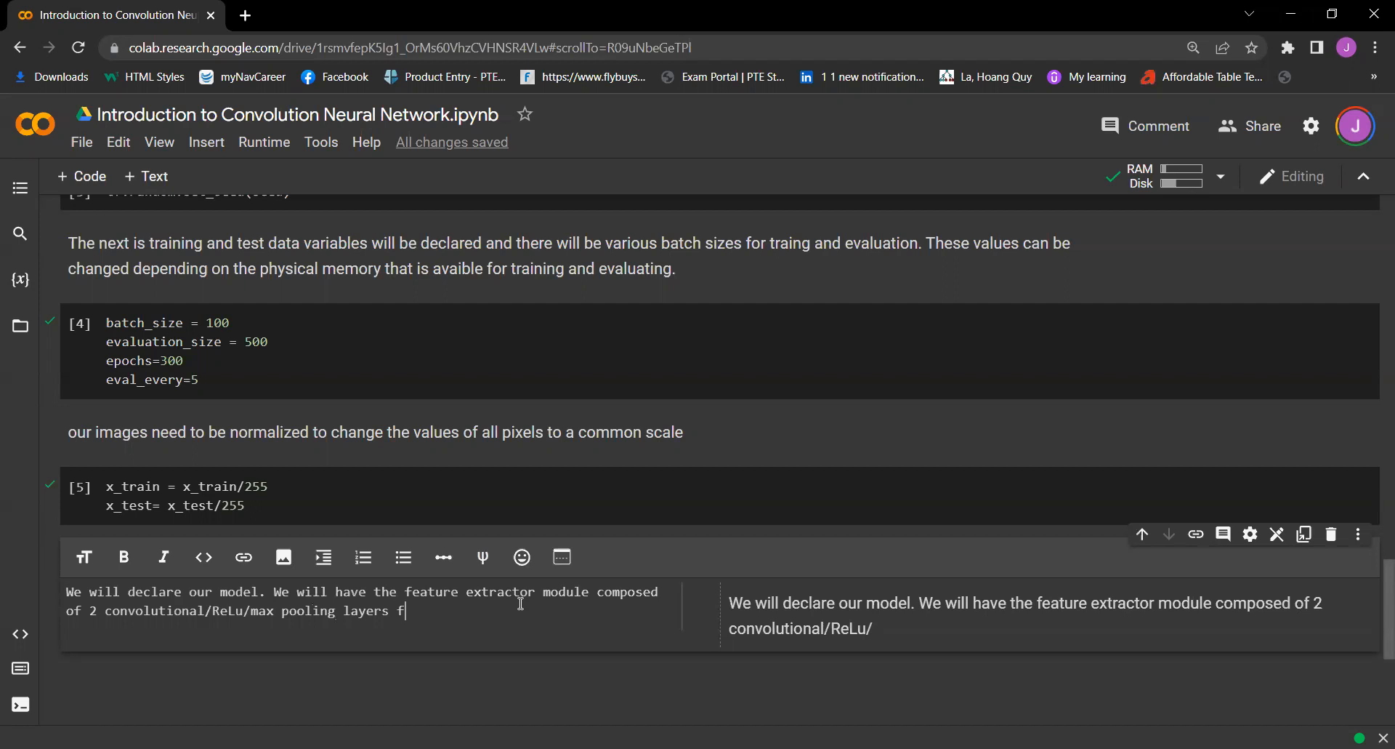
{"action": "type", "text": "ollowed by the class"}
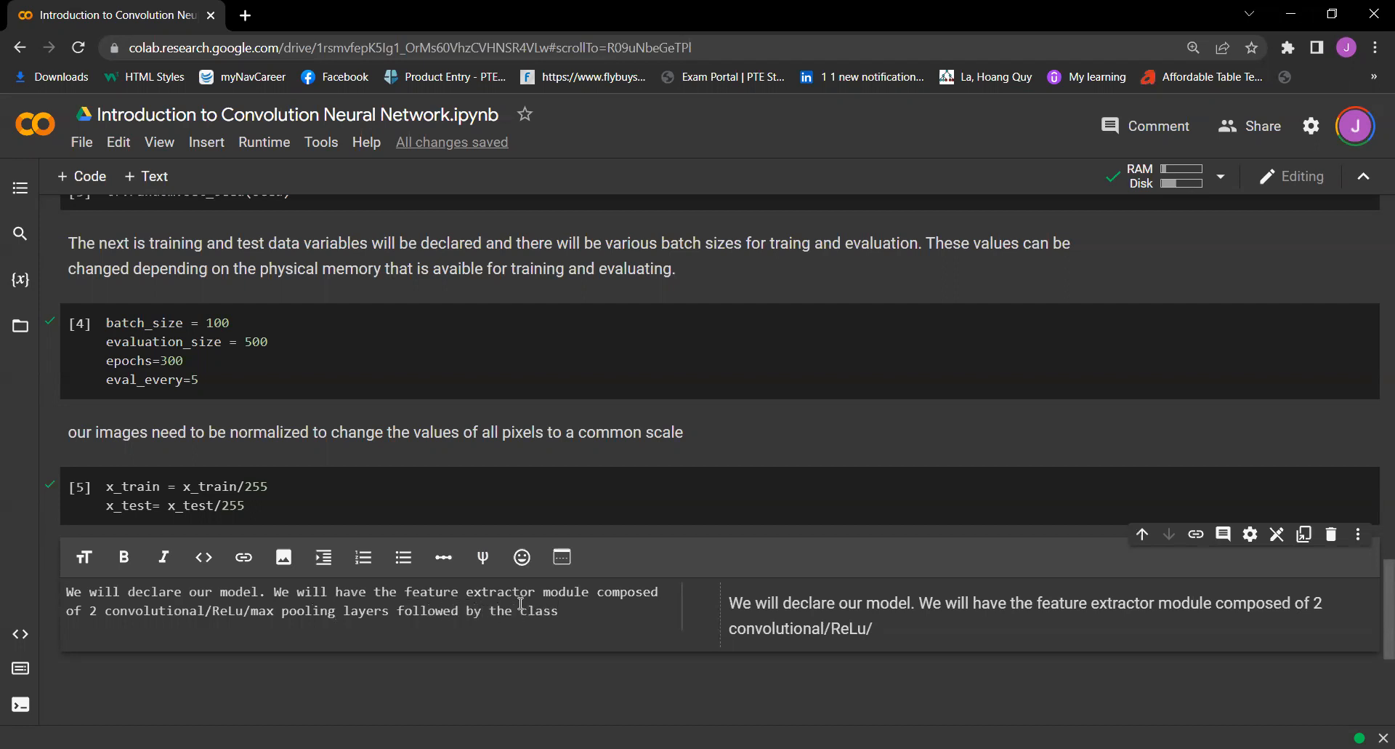
{"action": "type", "text": "ifier with "}
{"action": "type", "text": "fully connn"}
{"action": "key", "text": "BackSpace"}
{"action": "key", "text": "BackSpace"}
{"action": "type", "text": "nected layers. A"}
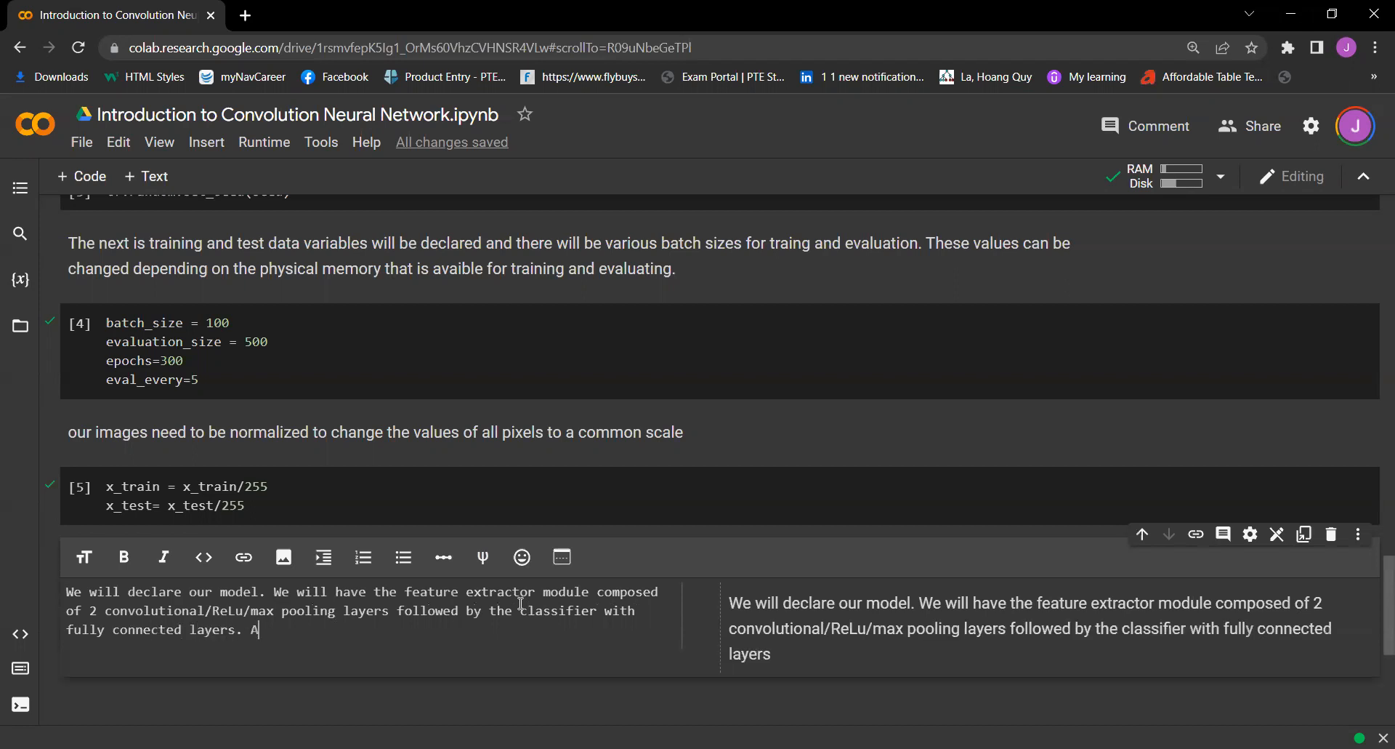
{"action": "type", "text": "lso,"}
{"action": "type", "text": " to go tt"}
{"action": "key", "text": "BackSpace"}
{"action": "key", "text": "BackSpace"}
{"action": "key", "text": "BackSpace"}
{"action": "type", "text": "et the classifier"}
{"action": "type", "text": " t"}
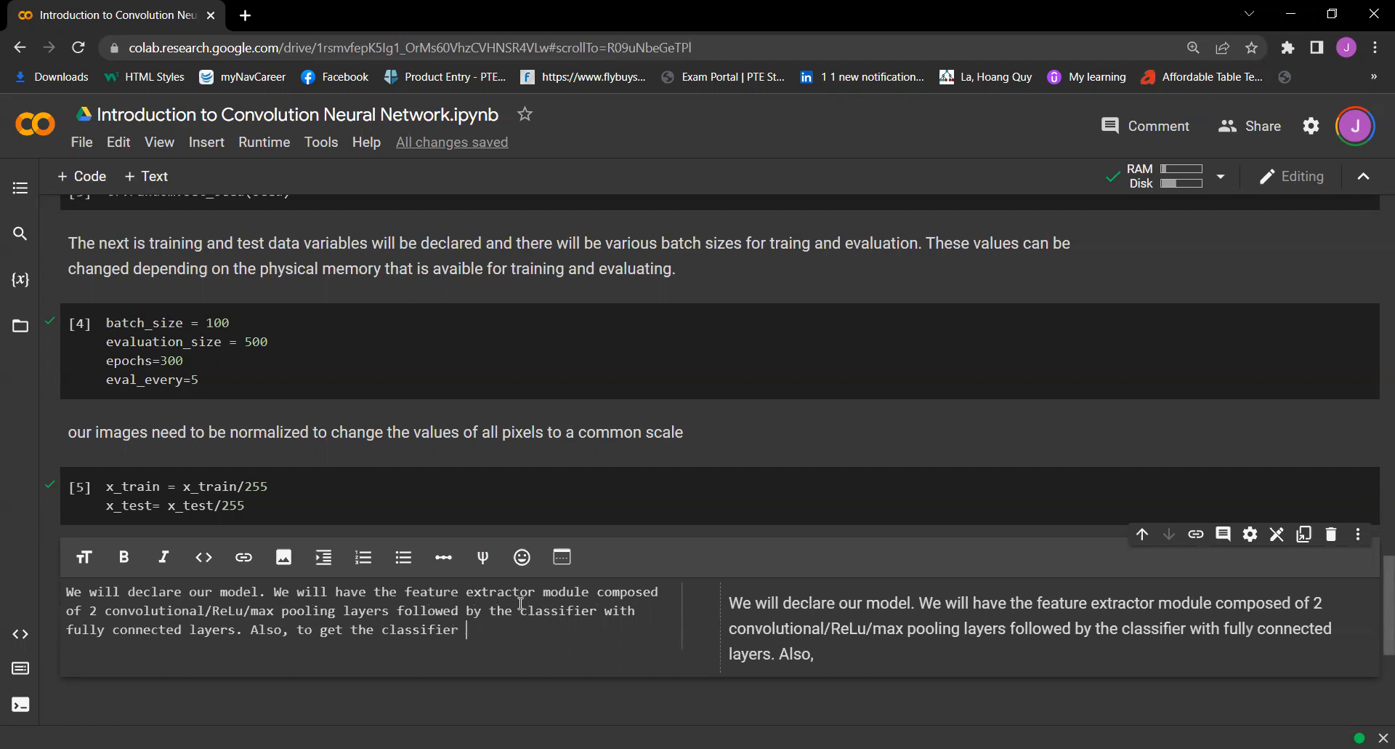
{"action": "type", "text": "o work"}
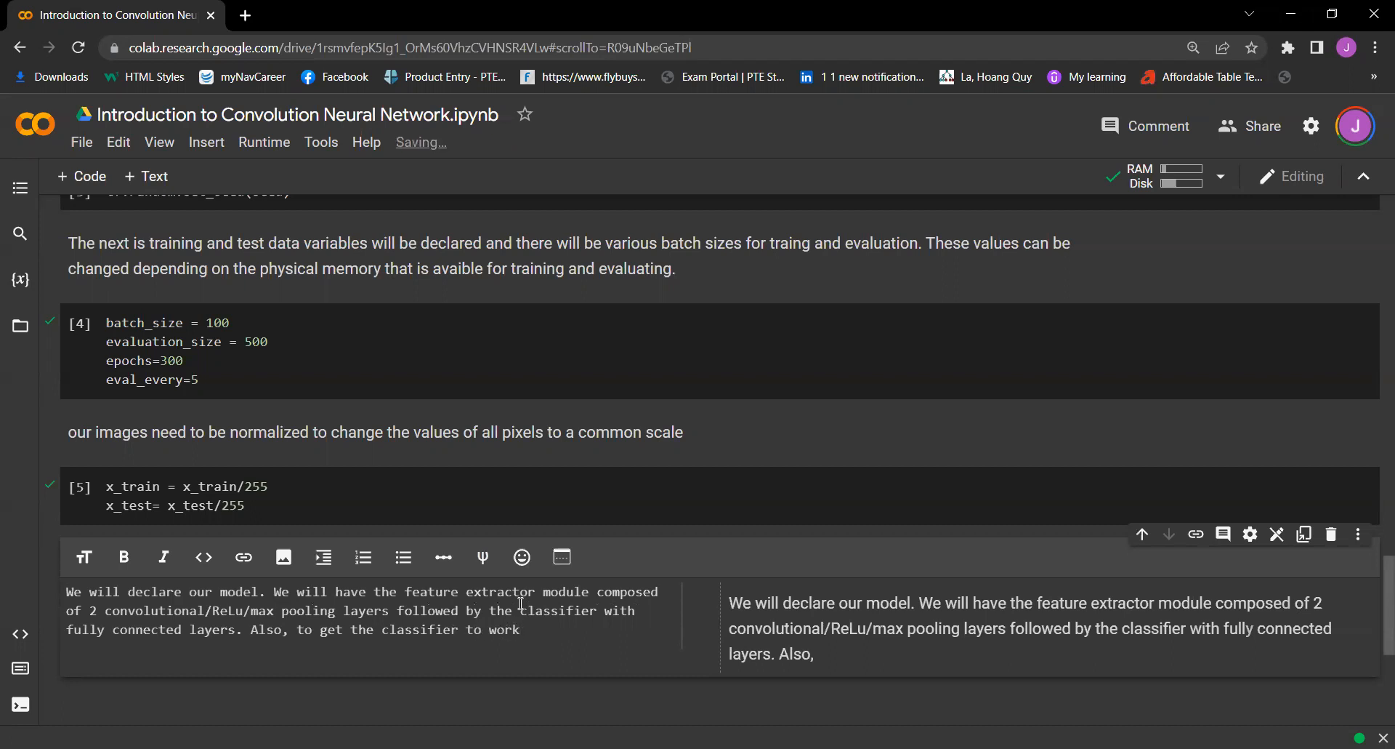
{"action": "type", "text": ", we flatten the output of the feature extractor module so we can use it in the classifier."}
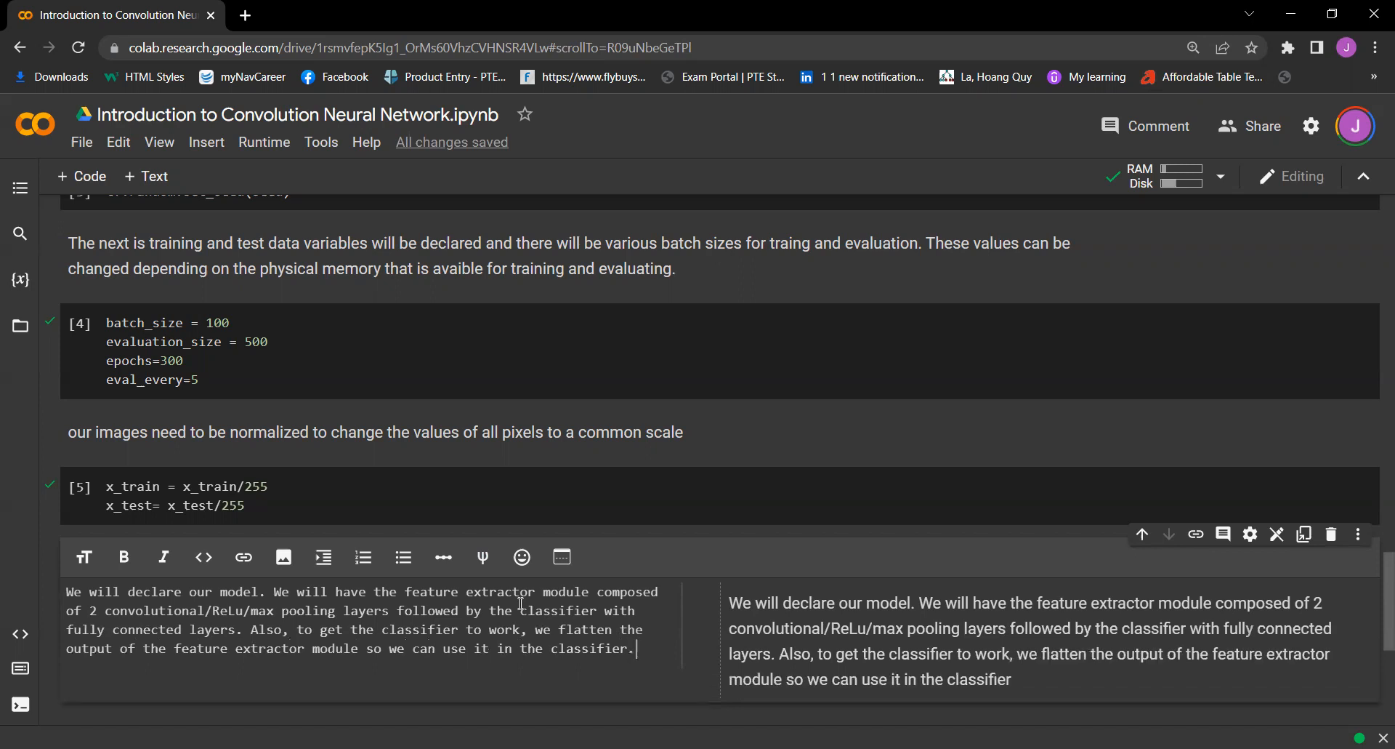
{"action": "type", "text": "We will use a softw"}
{"action": "key", "text": "BackSpace"}
{"action": "type", "text": "maxt"}
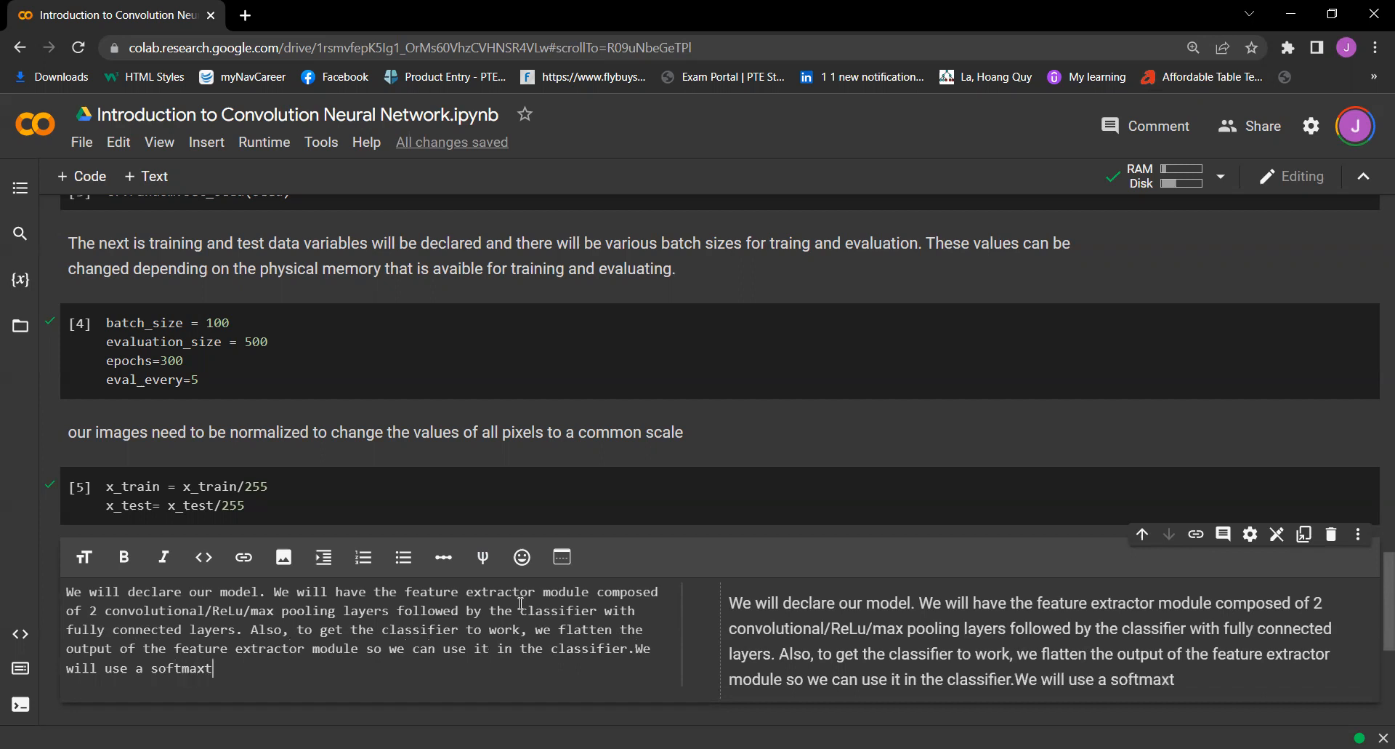
{"action": "type", "text": "activation function"}
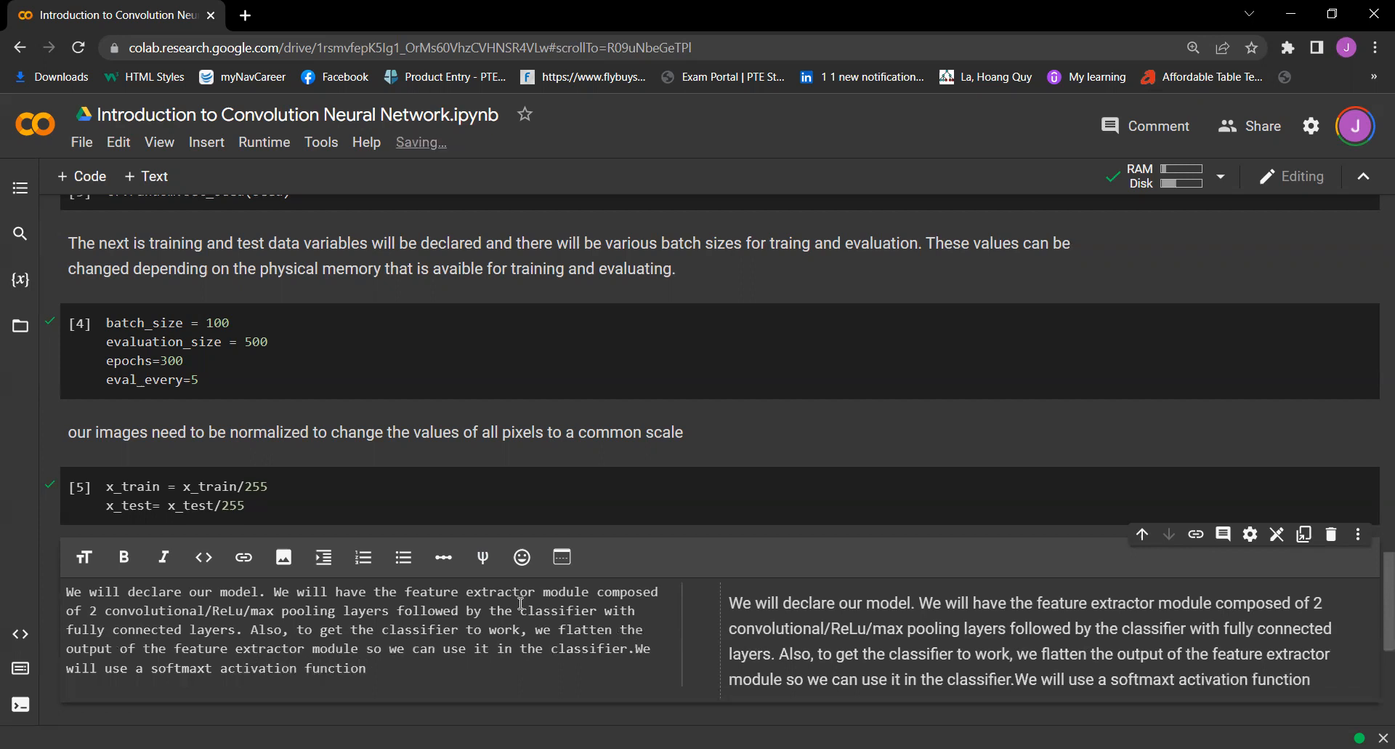
{"action": "type", "text": " at the last layer of the classifier."}
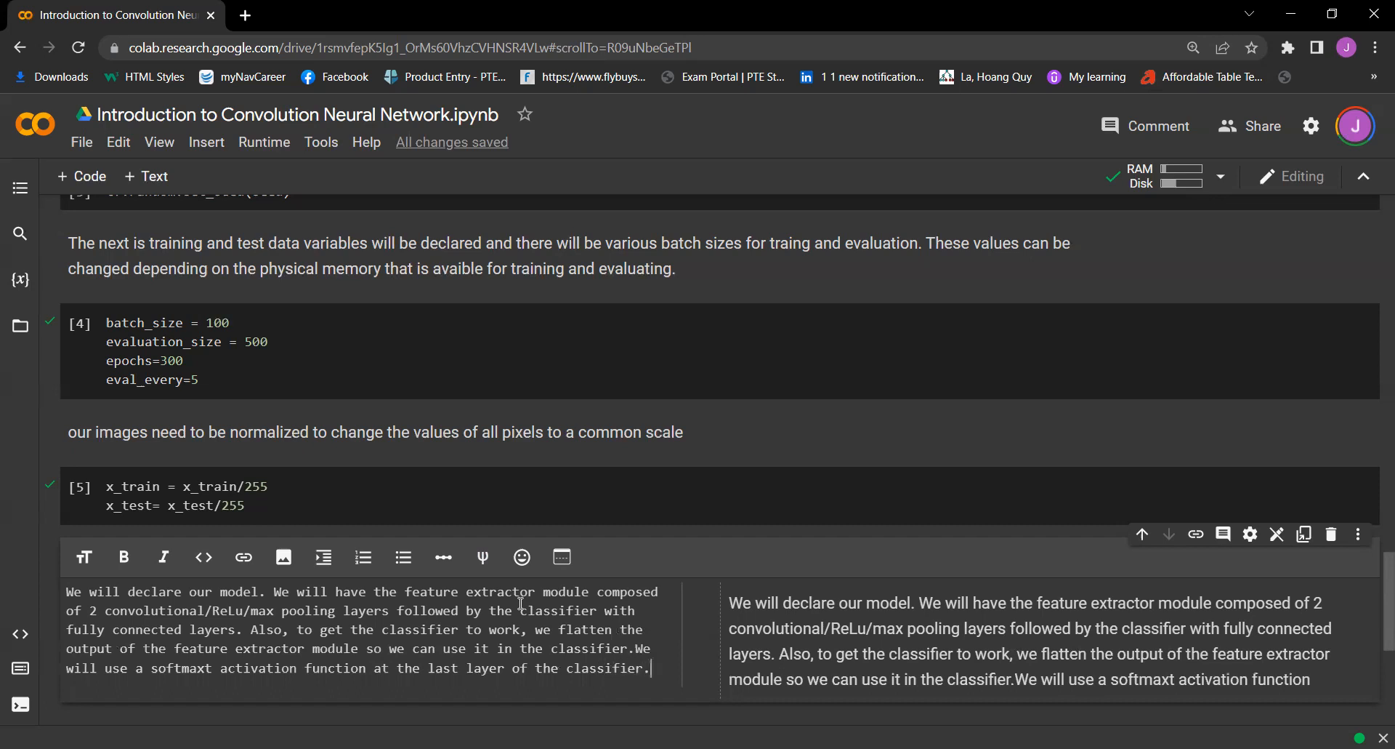
{"action": "type", "text": "Softmax will turn numeric output (logits"}
{"action": "key", "text": "Right"}
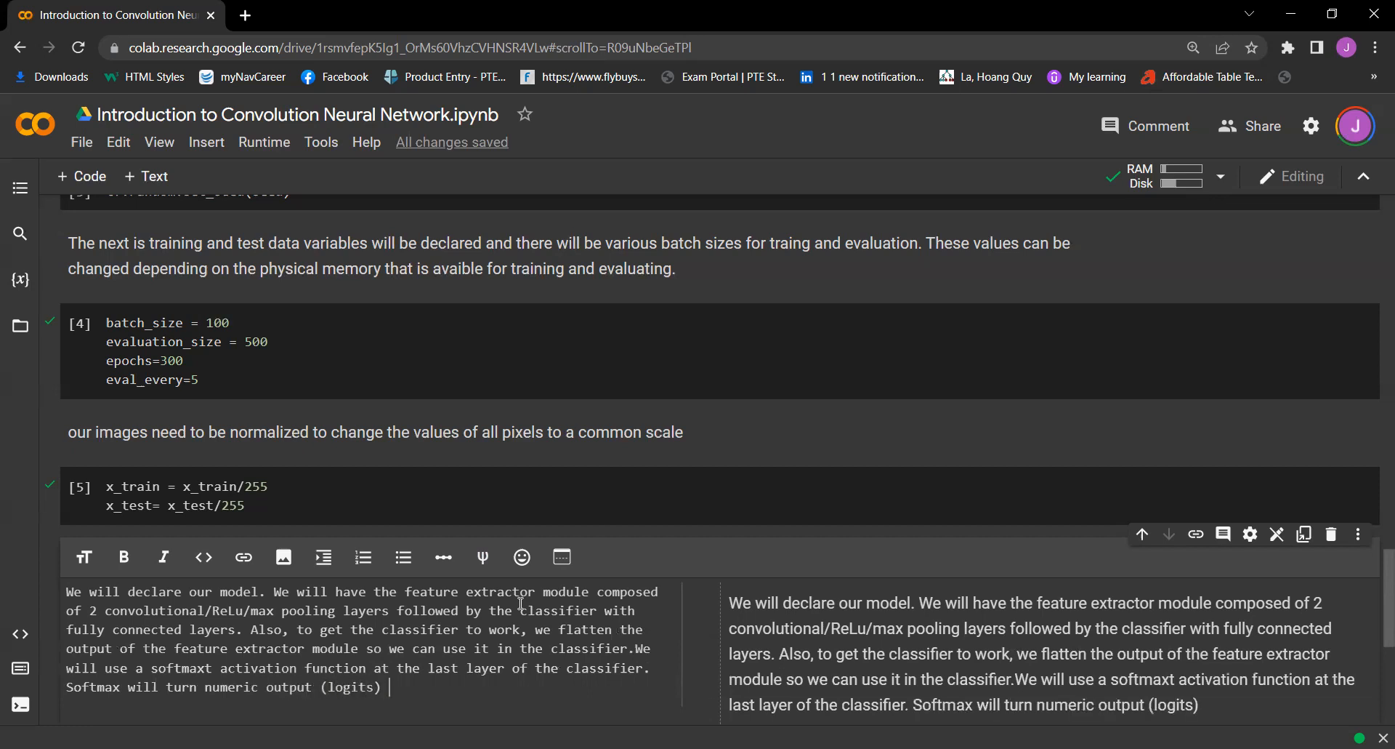
{"action": "type", "text": "into p"}
{"action": "type", "text": "robabil"}
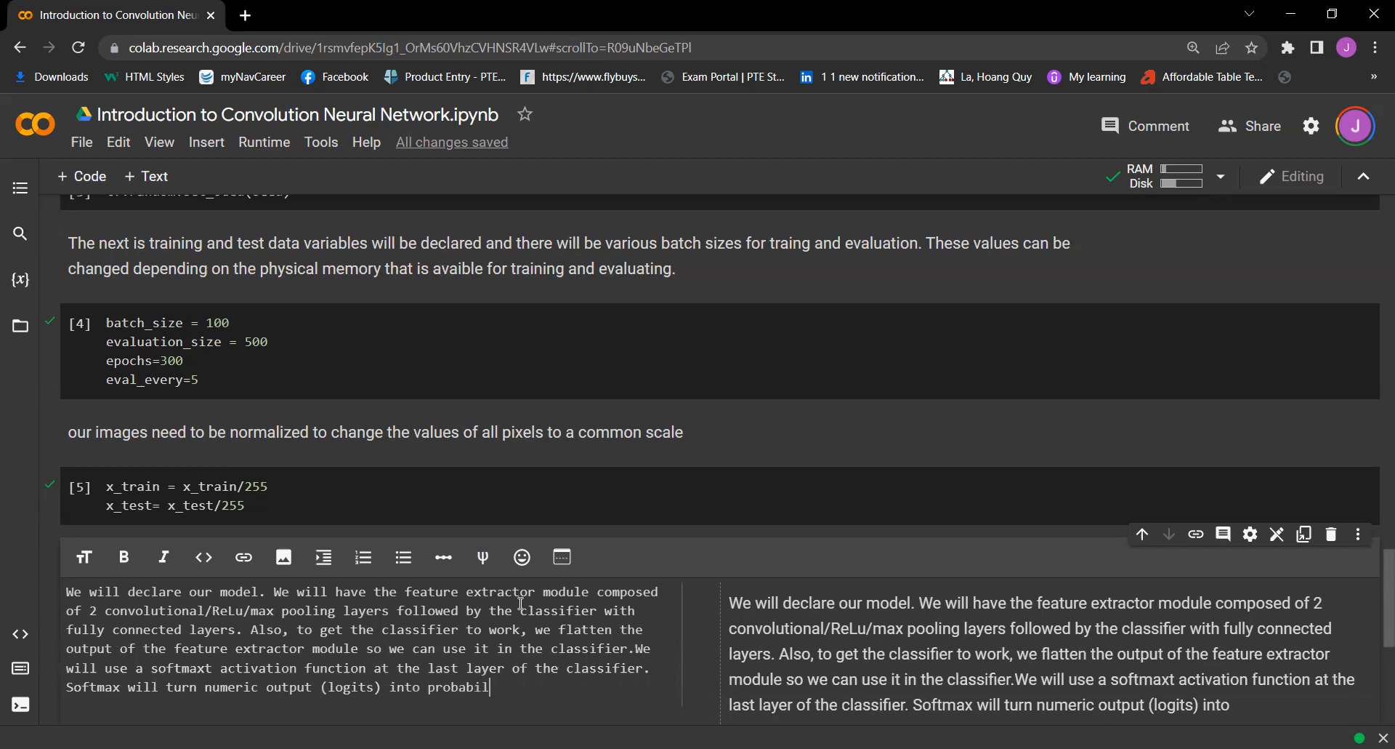
{"action": "type", "text": "ities that "}
{"action": "type", "text": "sum to one."}
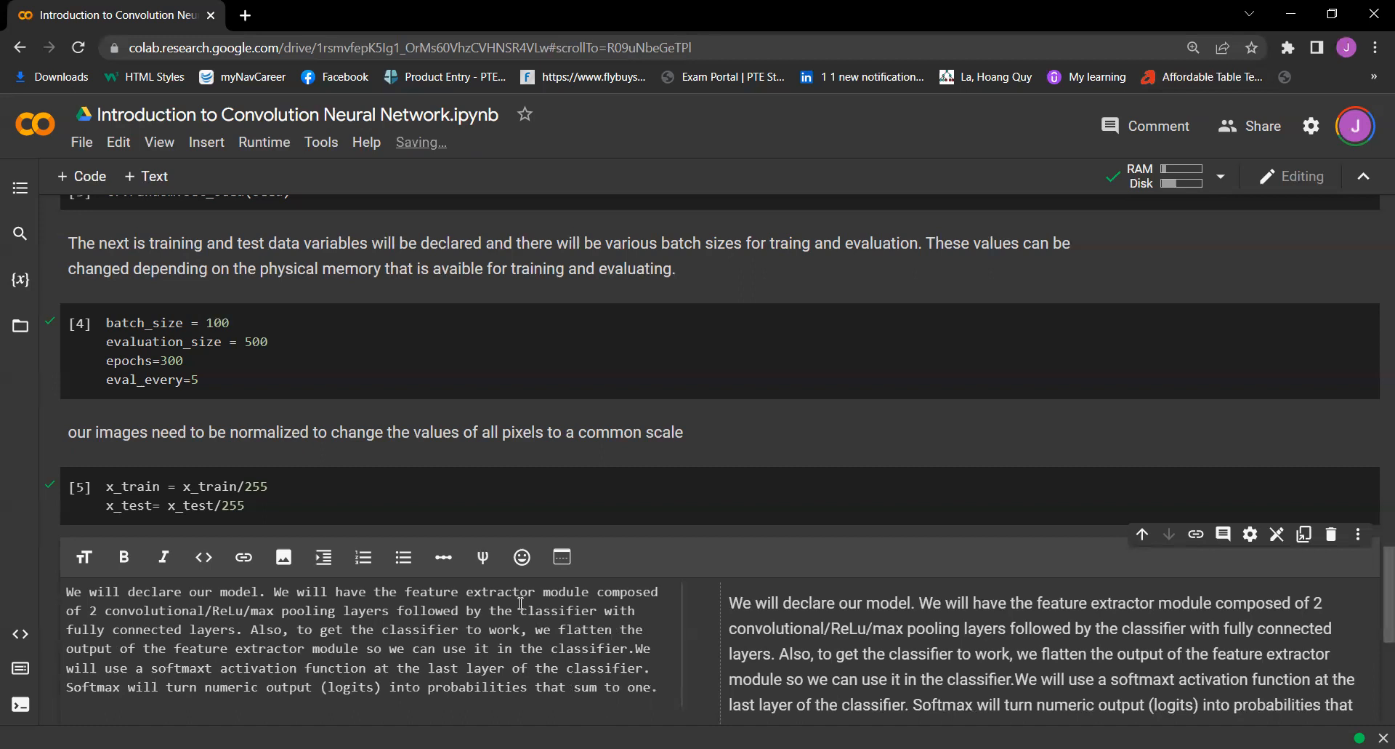
{"action": "scroll", "coordinate": [698, 491], "scroll_direction": "down", "scroll_amount": 3}
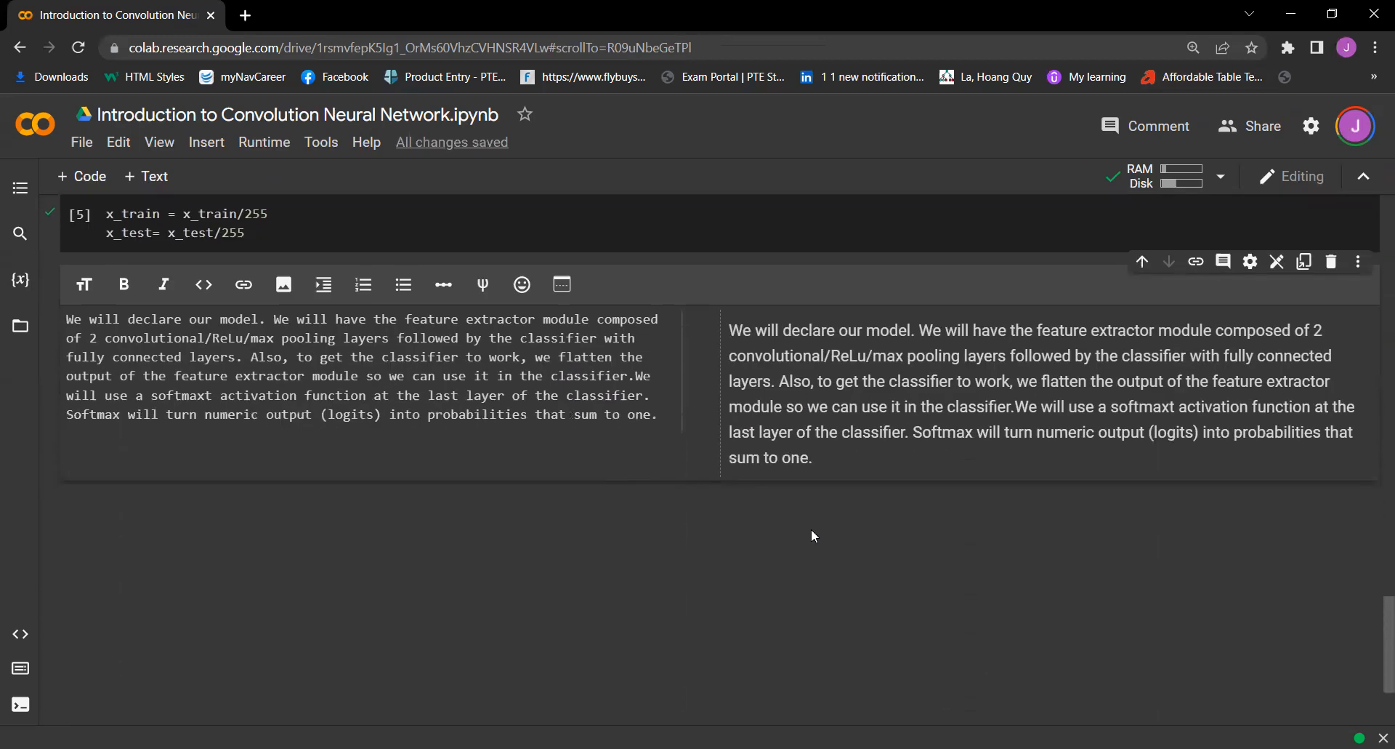
- Add a code cell defining input_data = tf.keras.Input(shape=(image_width, image_height, num_channels), name="INPUT")
{"action": "left_click", "coordinate": [697, 487]}
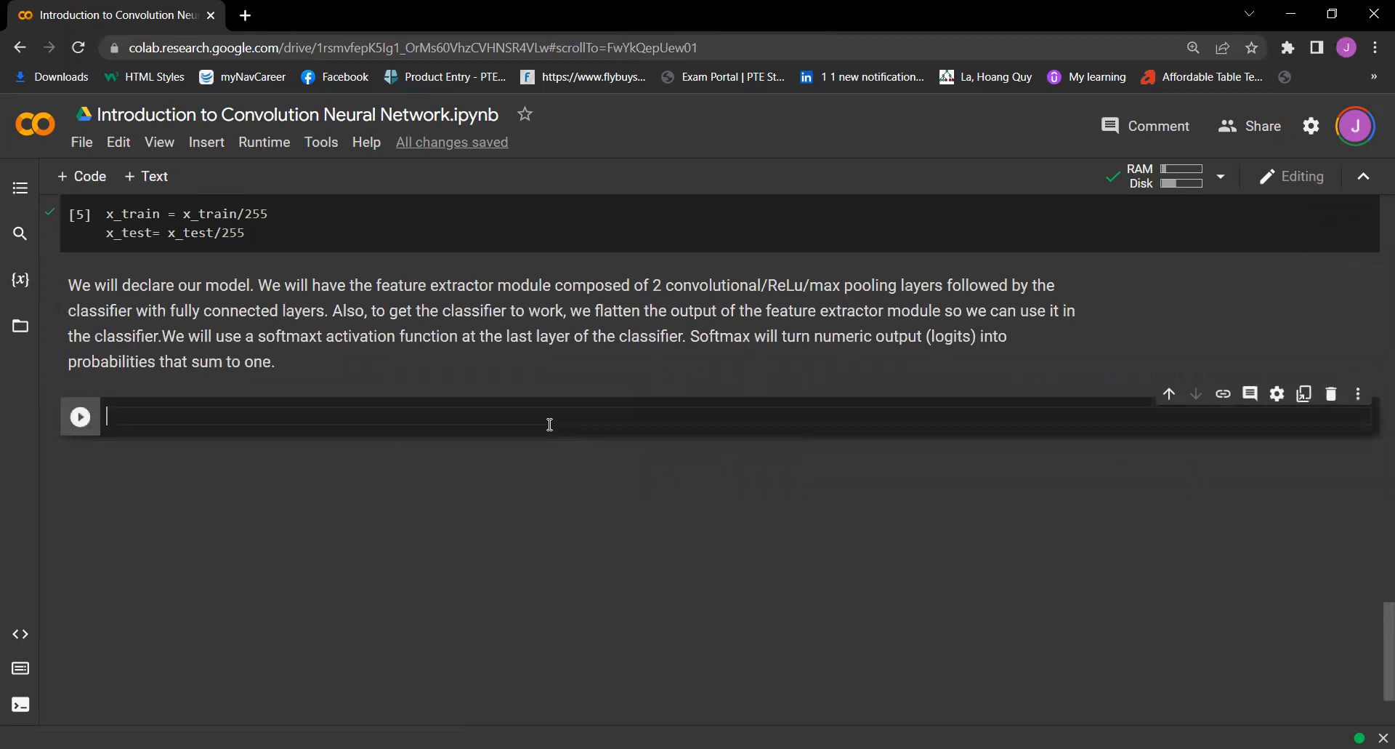
{"action": "type", "text": "input_"}
{"action": "type", "text": "data = tf."}
{"action": "type", "text": "keras."}
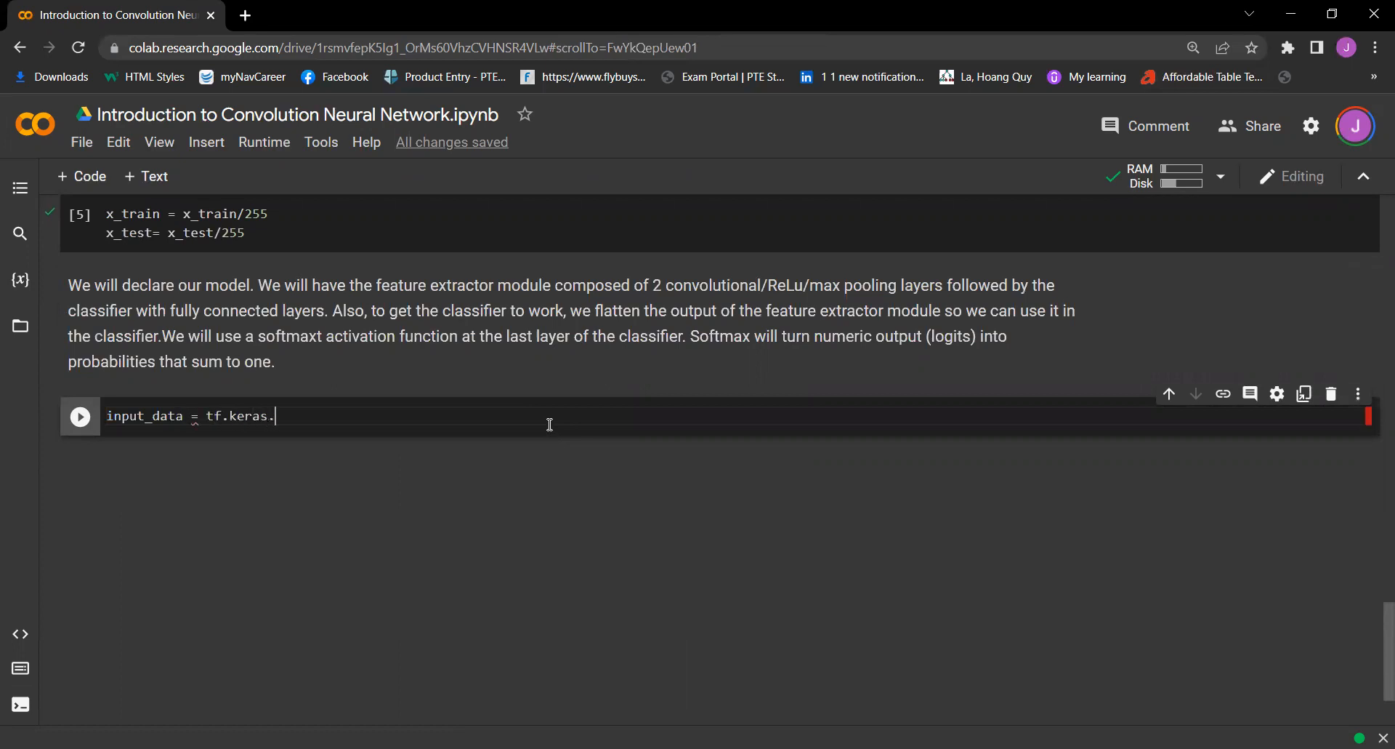
{"action": "type", "text": "Input"}
{"action": "type", "text": "(dttype"}
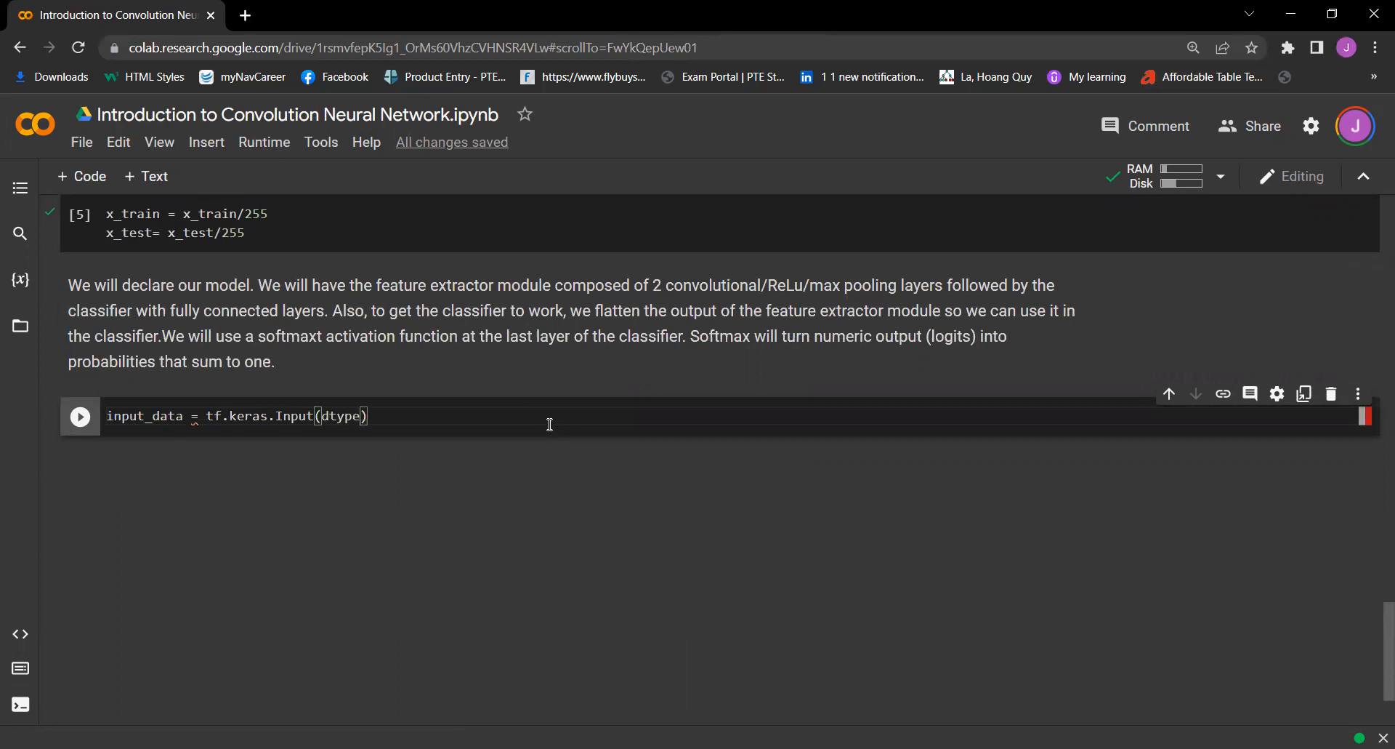
{"action": "type", "text": "=t"}
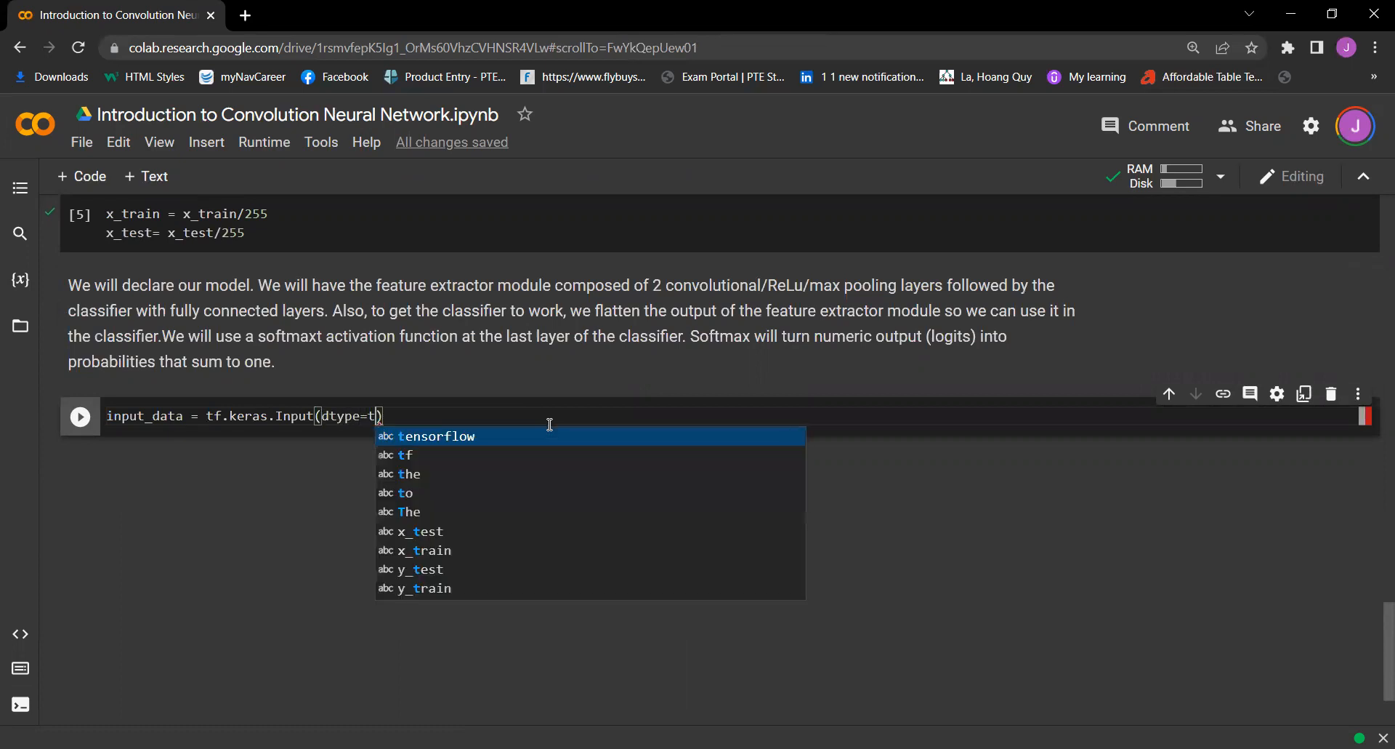
{"action": "type", "text": "f."}
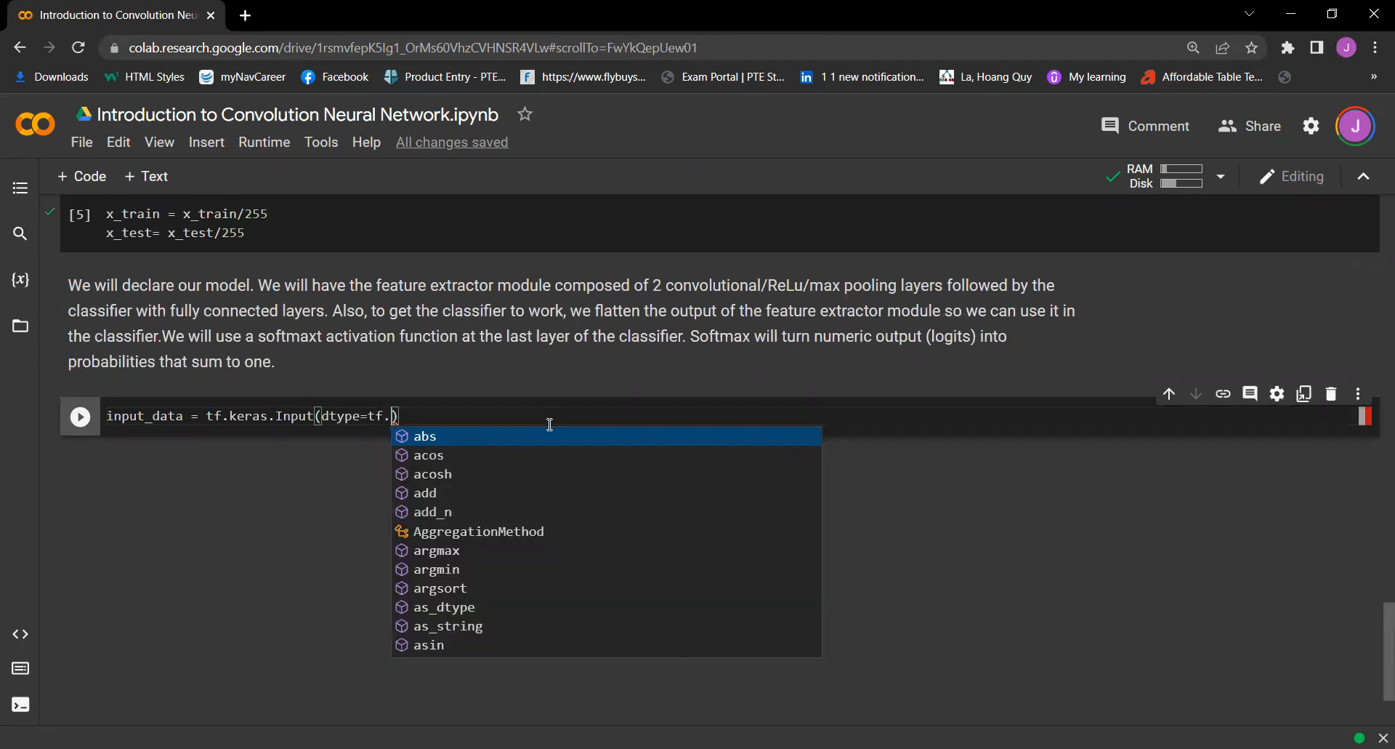
{"action": "type", "text": "float"}
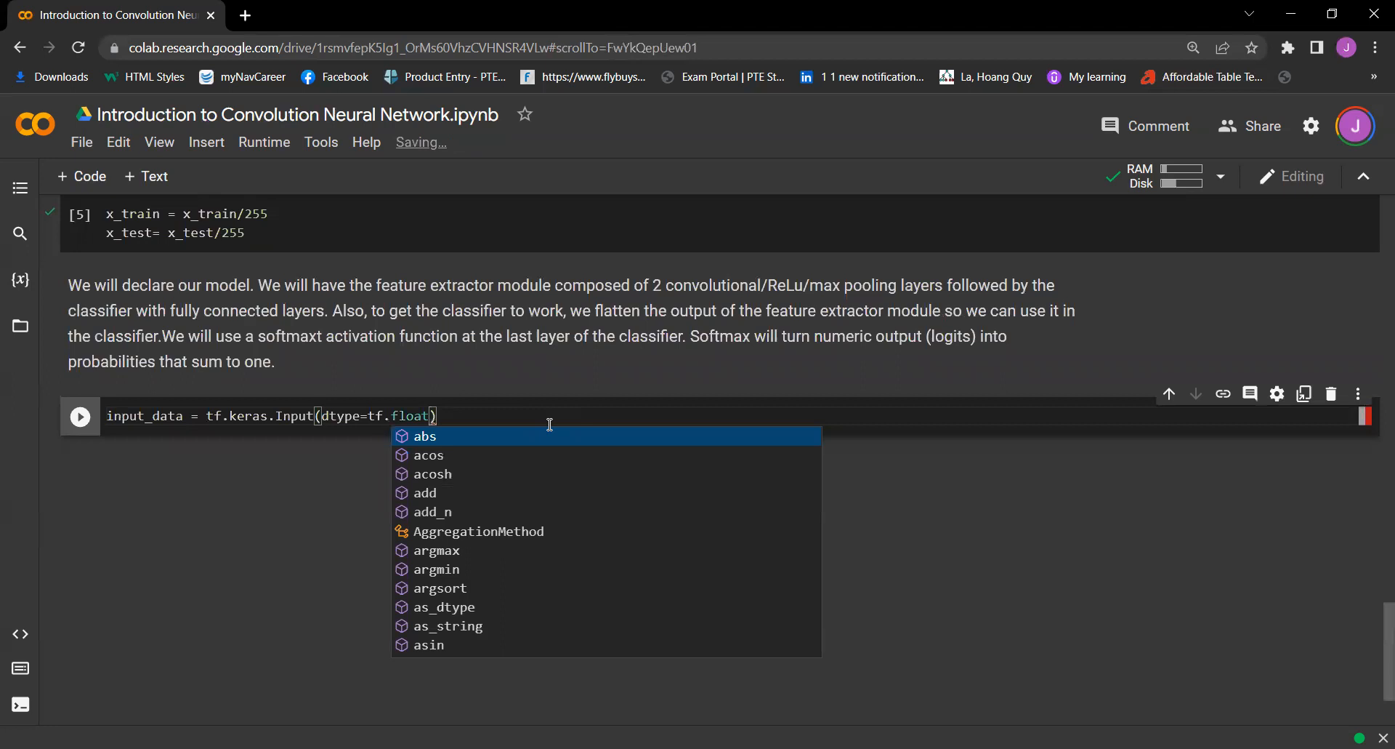
{"action": "type", "text": "32"}
{"action": "type", "text": ", "}
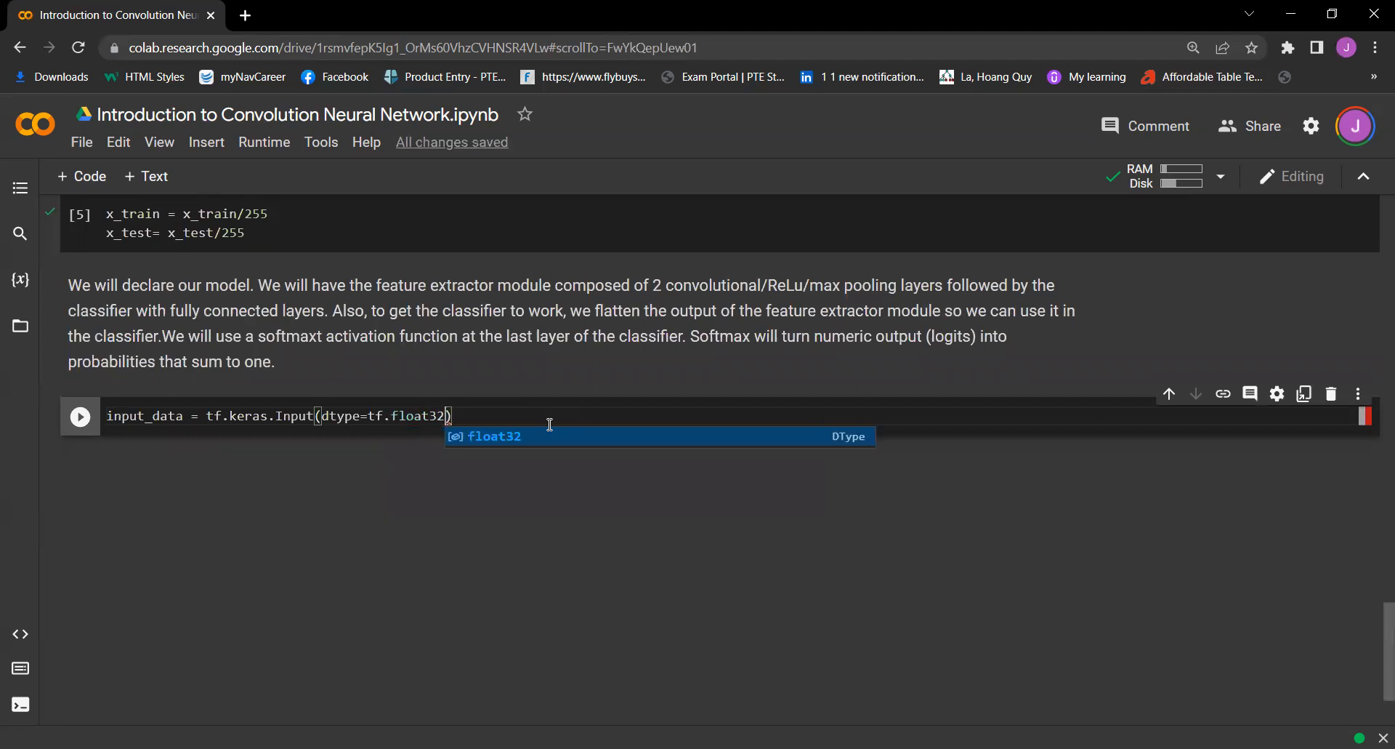
{"action": "type", "text": "shape"}
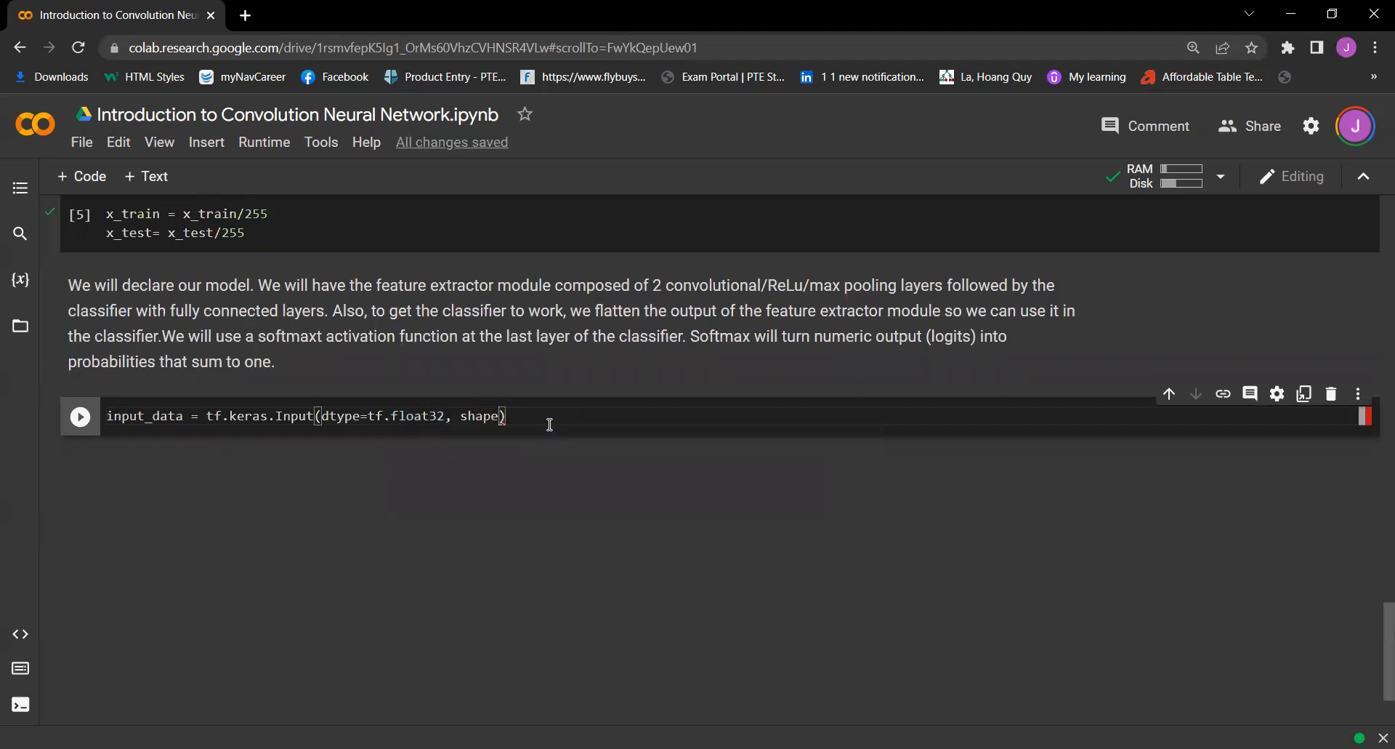
{"action": "type", "text": "=("}
{"action": "type", "text": "image_width"}
{"action": "type", "text": ", image_height, num_chann"}
{"action": "key", "text": "Tab"}
{"action": "key", "text": "Right"}
{"action": "type", "text": ", name=\""}
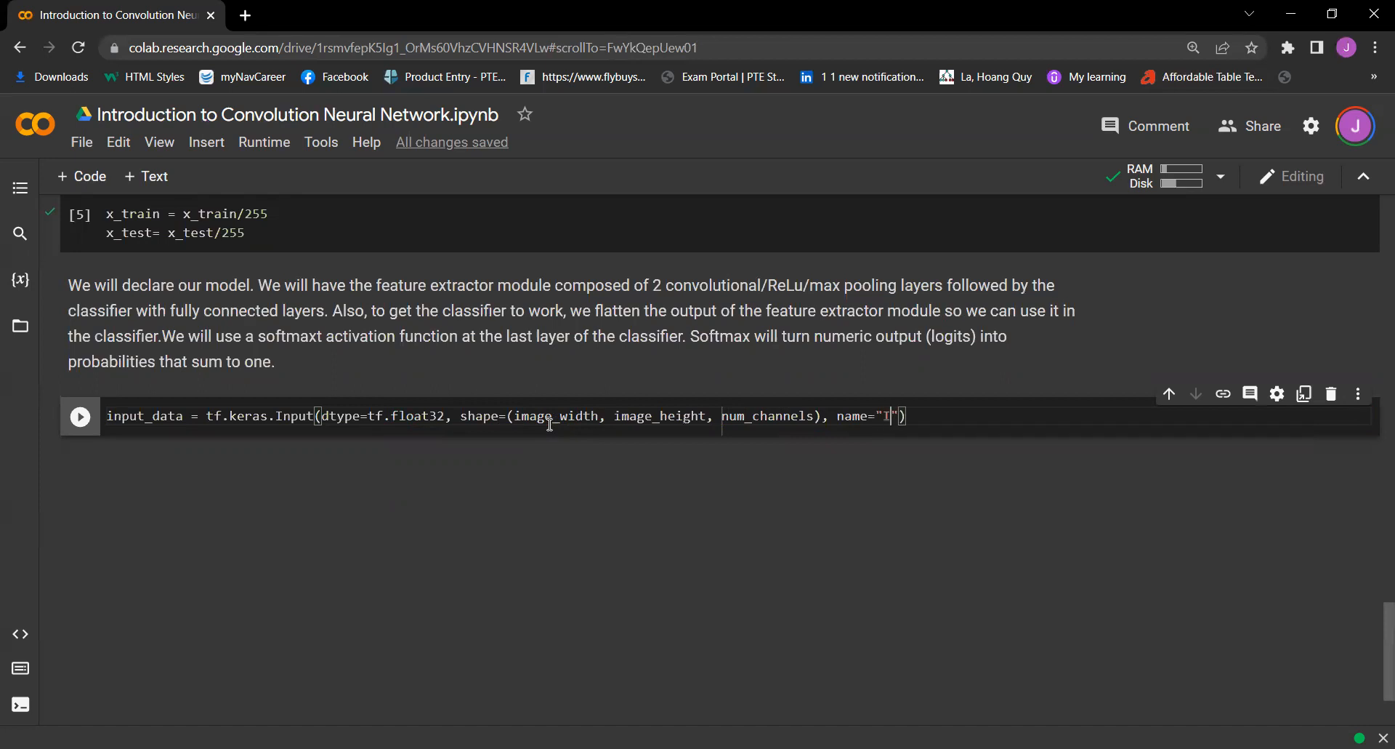
{"action": "type", "text": "In"}
{"action": "key", "text": "BackSpace"}
{"action": "type", "text": "NPUT"}
{"action": "key", "text": "Return"}
{"action": "type", "text": "#"}
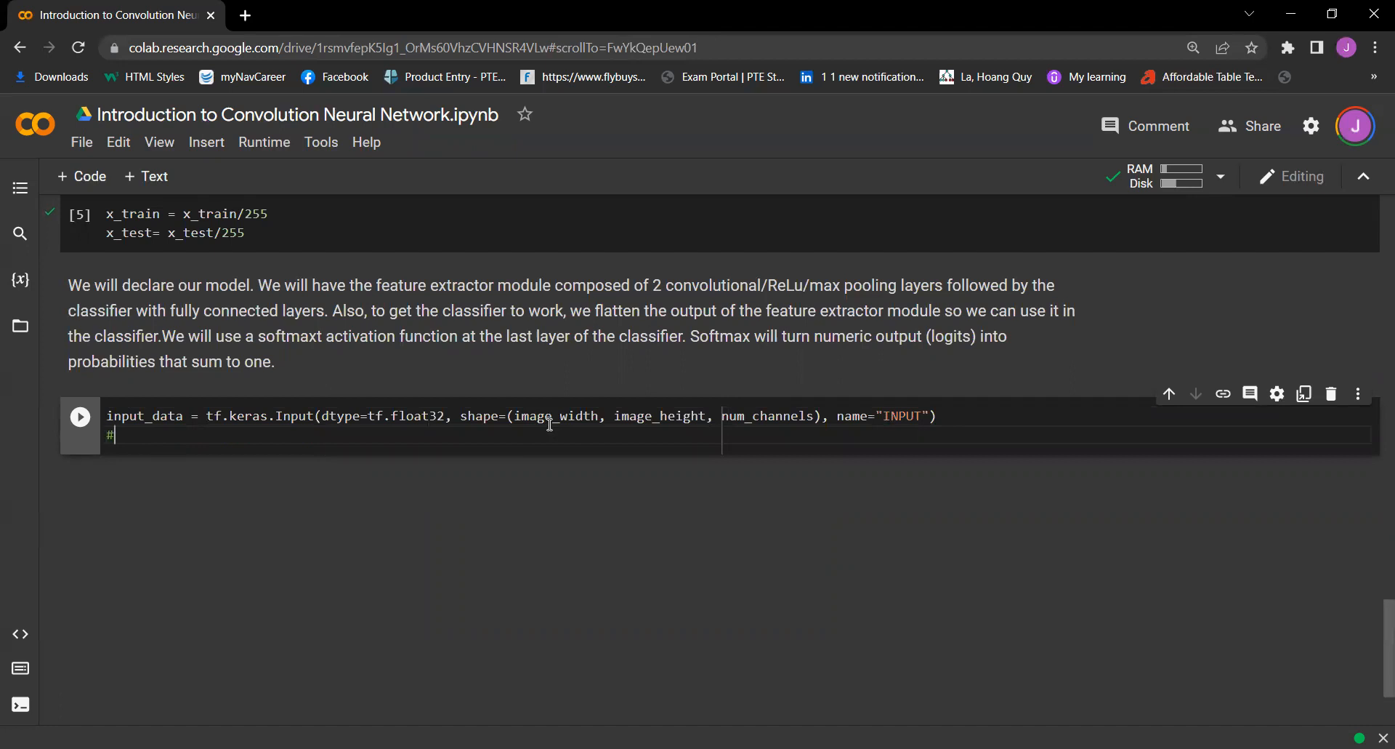
{"action": "type", "text": " First "}
{"action": "type", "text": "conv-"}
{"action": "type", "text": "ReL"}
{"action": "type", "text": "U-"}
{"action": "type", "text": "Max"}
{"action": "type", "text": "Pool l"}
{"action": "type", "text": "ayer"}
- Under a first-block comment, begin conv1 as a Conv2D with 6 filters and kernel_size 5
{"action": "key", "text": "Return"}
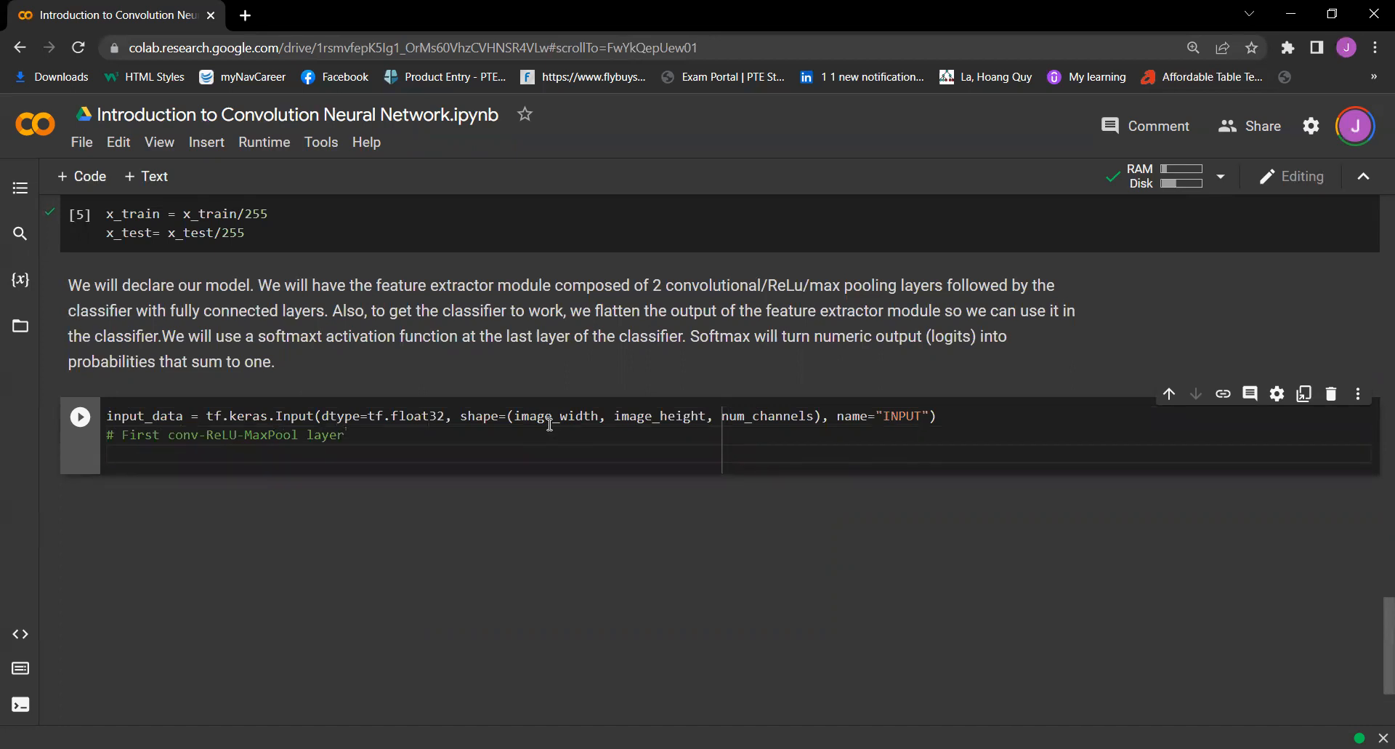
{"action": "type", "text": "conv1 = "}
{"action": "type", "text": "tf.keras"}
{"action": "type", "text": ".layer"}
{"action": "type", "text": "s="}
{"action": "key", "text": "BackSpace"}
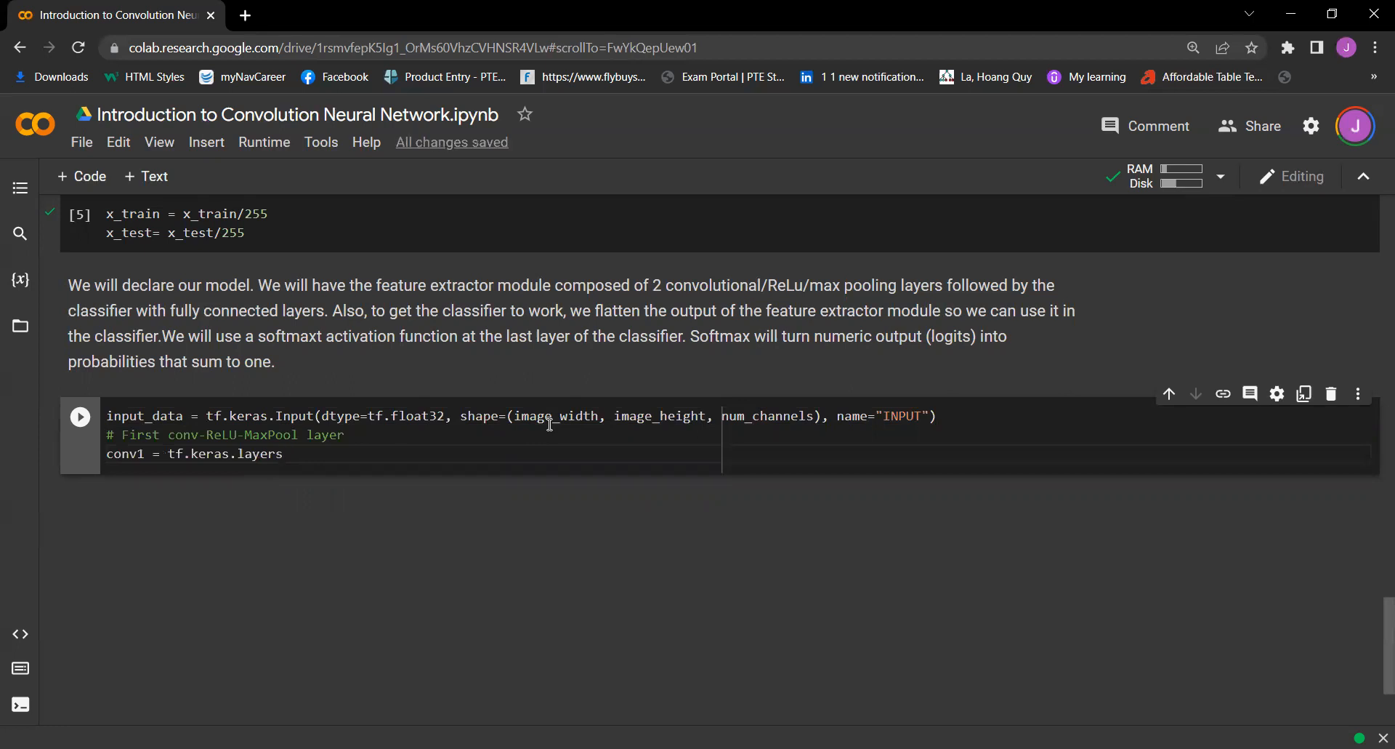
{"action": "type", "text": ".Con"}
{"action": "type", "text": "v"}
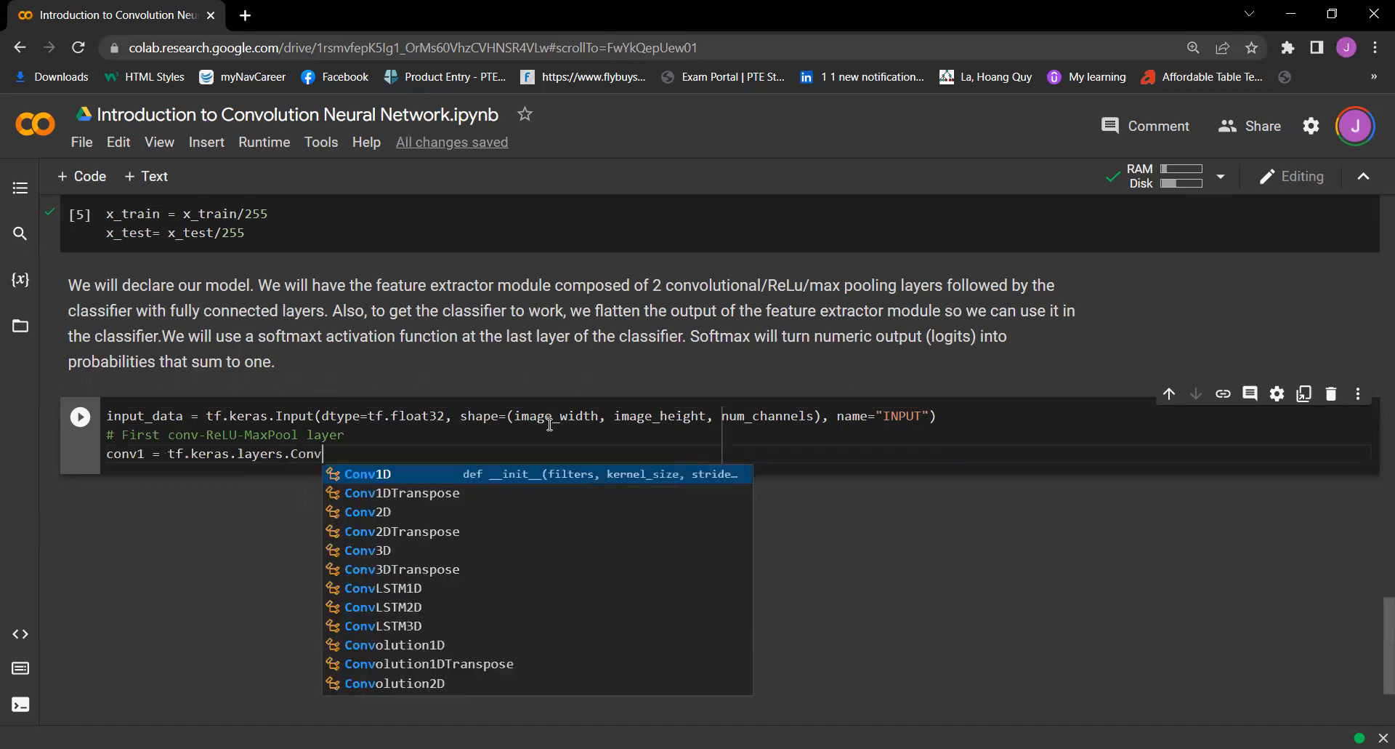
{"action": "key", "text": "Down"}
{"action": "key", "text": "Down"}
{"action": "key", "text": "Return"}
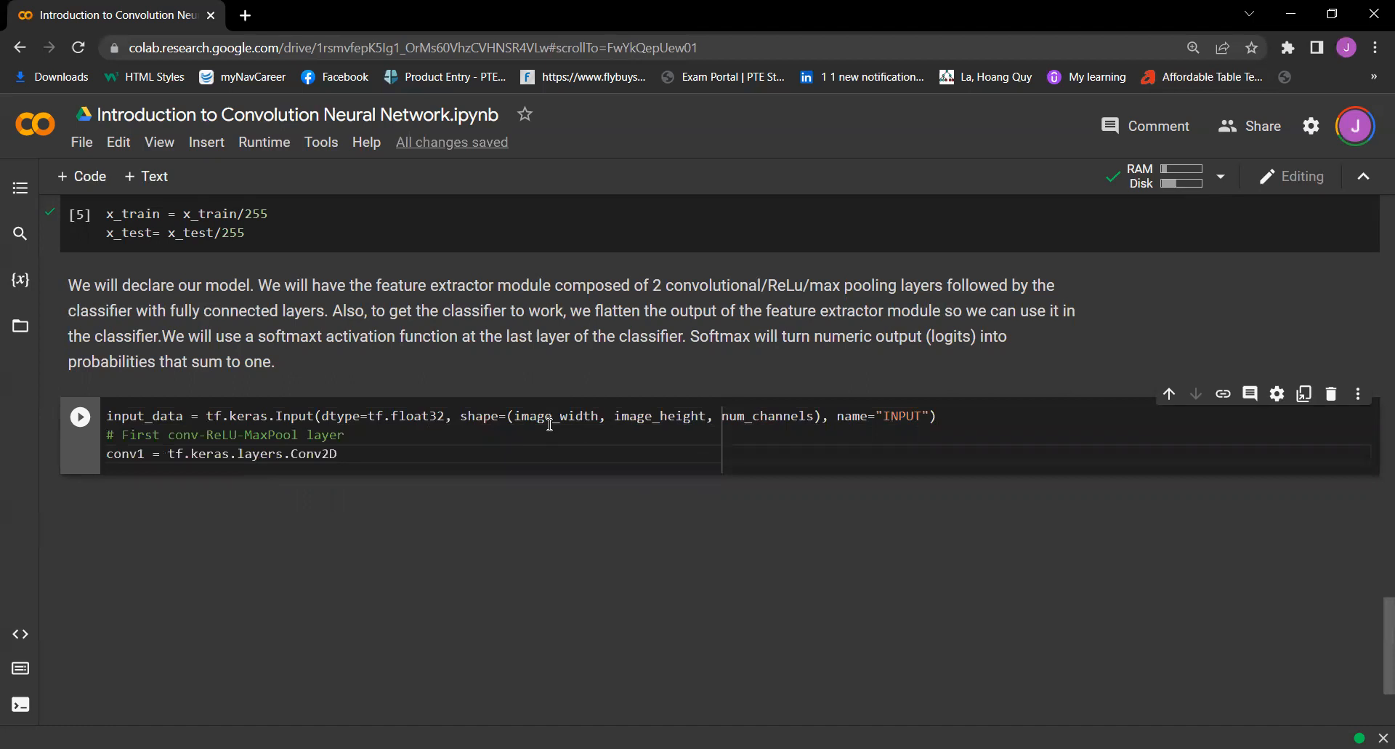
{"action": "type", "text": "(fil"}
{"action": "type", "text": "ters= "}
{"action": "type", "text": "6"}
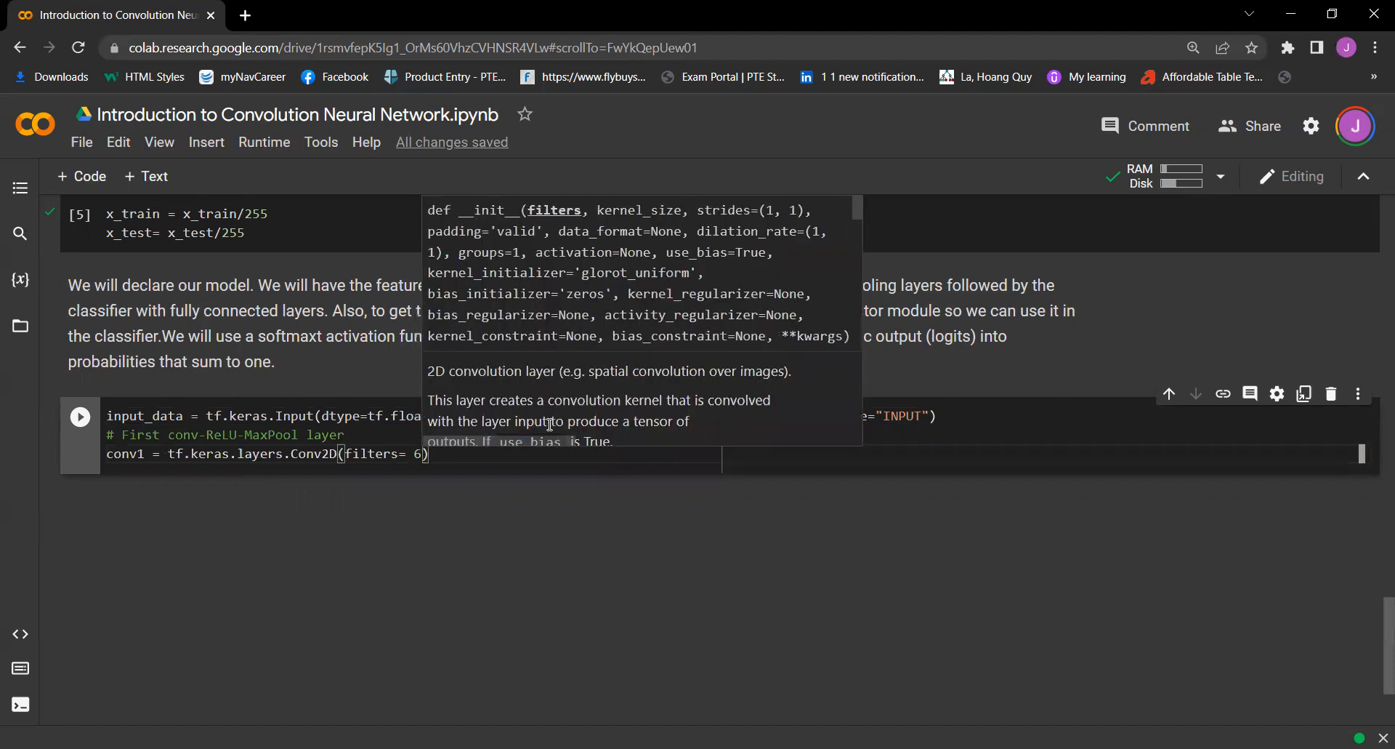
{"action": "type", "text": ", kern"}
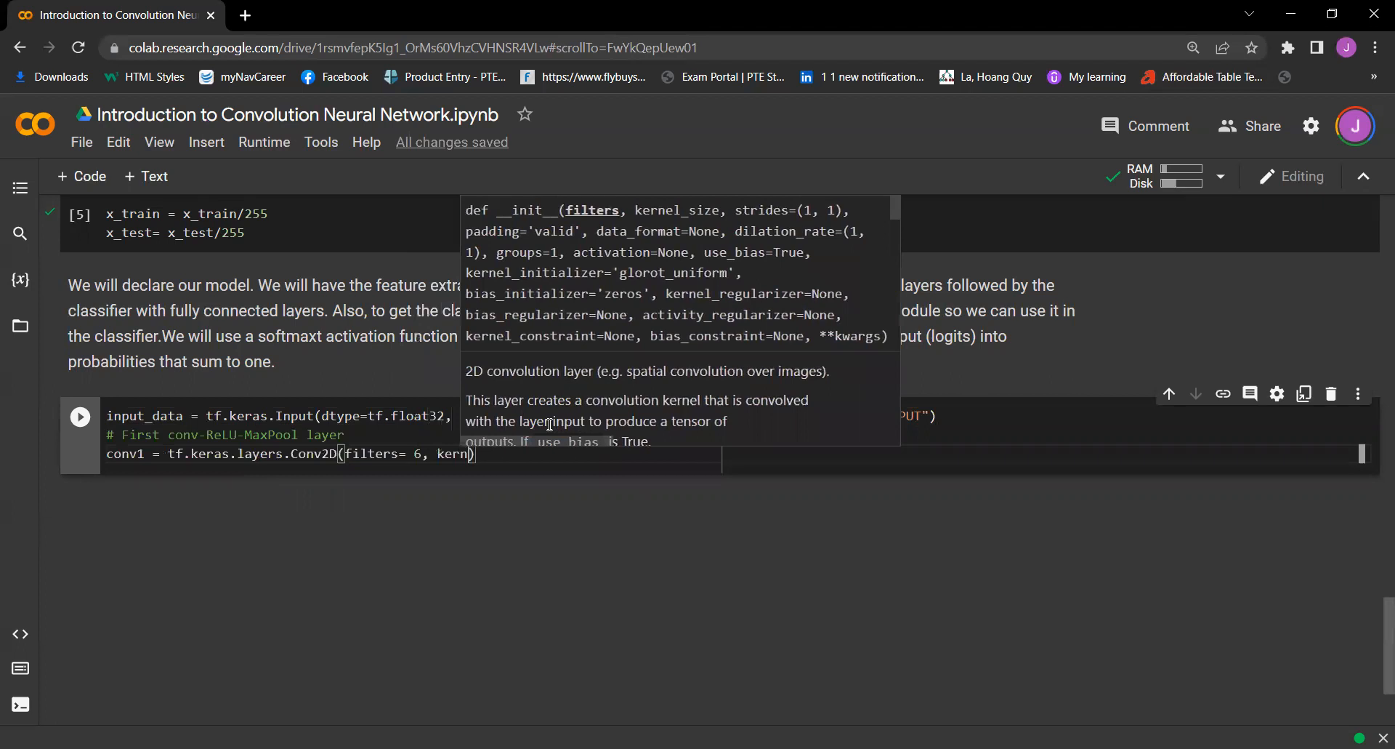
{"action": "type", "text": "el_"}
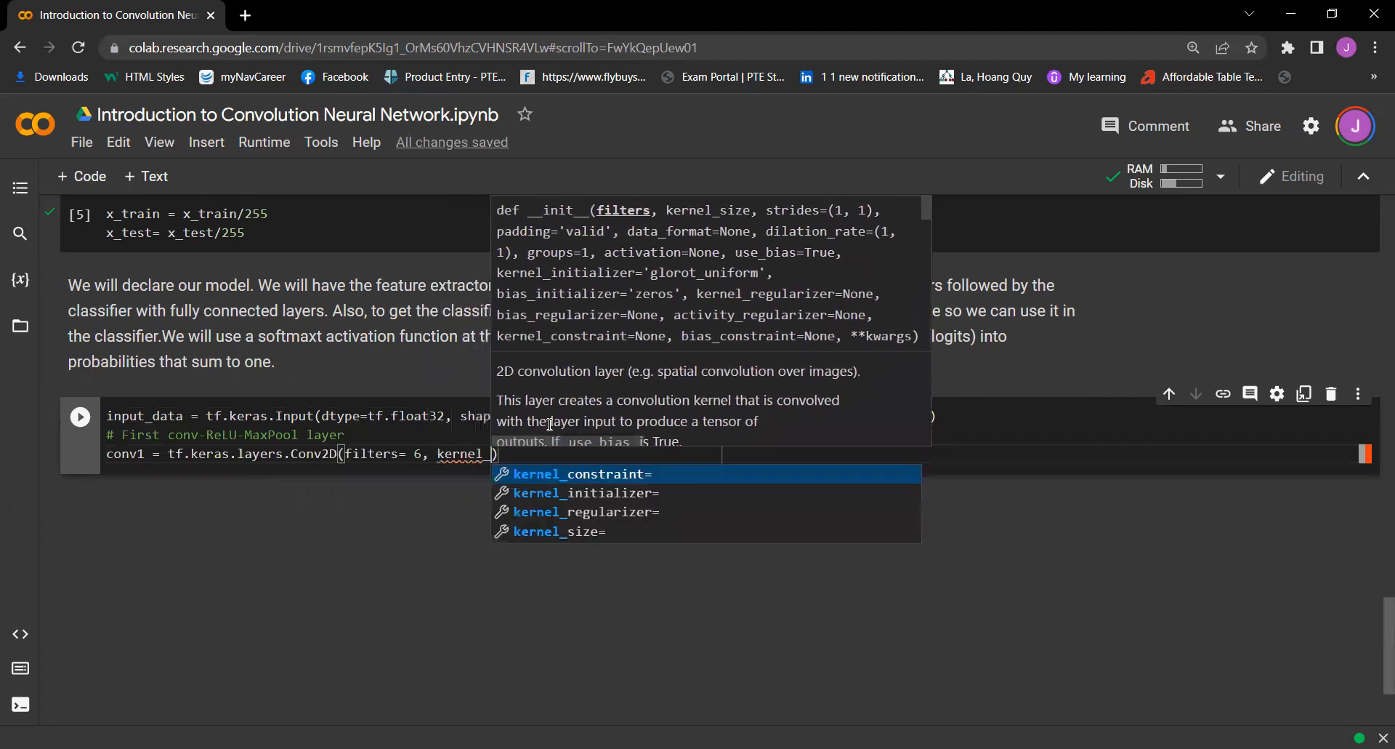
{"action": "key", "text": "Down"}
{"action": "key", "text": "Down"}
{"action": "key", "text": "Down"}
{"action": "key", "text": "Return"}
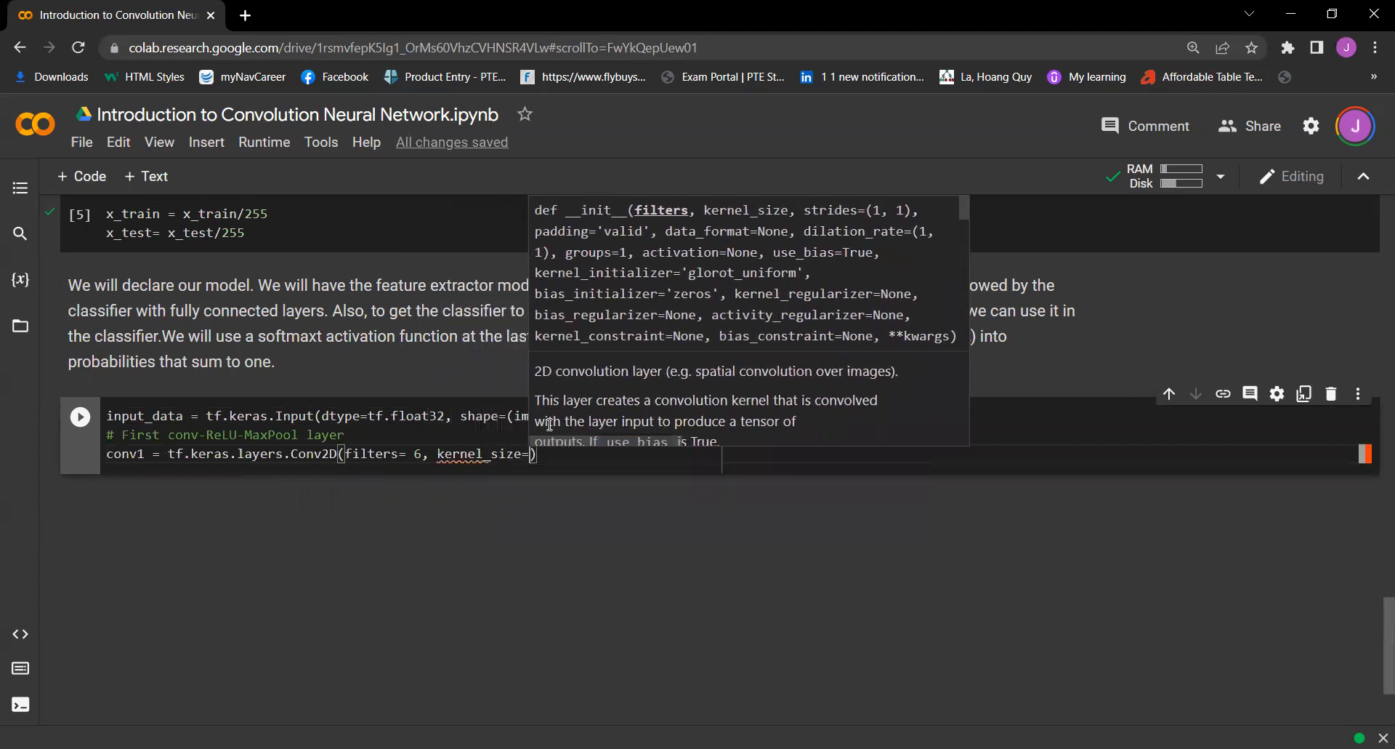
{"action": "type", "text": "5"}
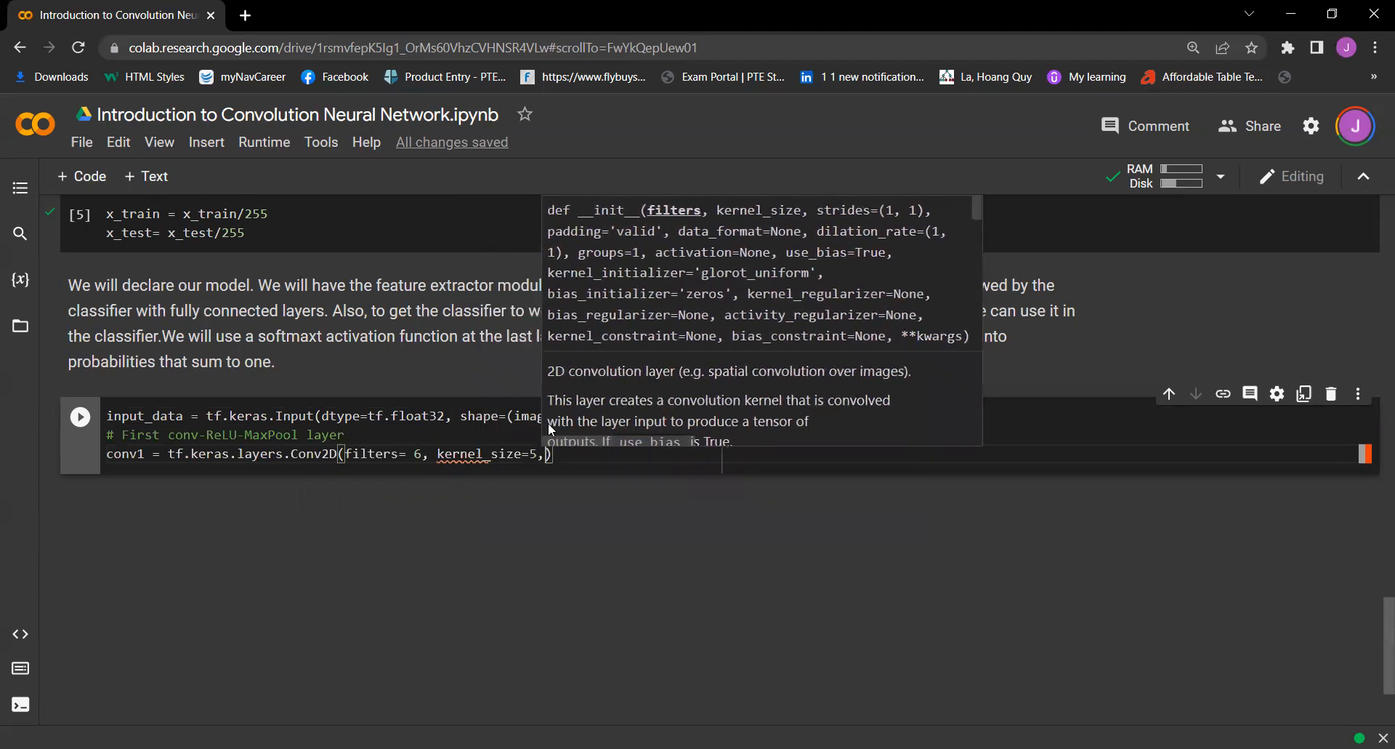
{"action": "type", "text": ", paddin"}
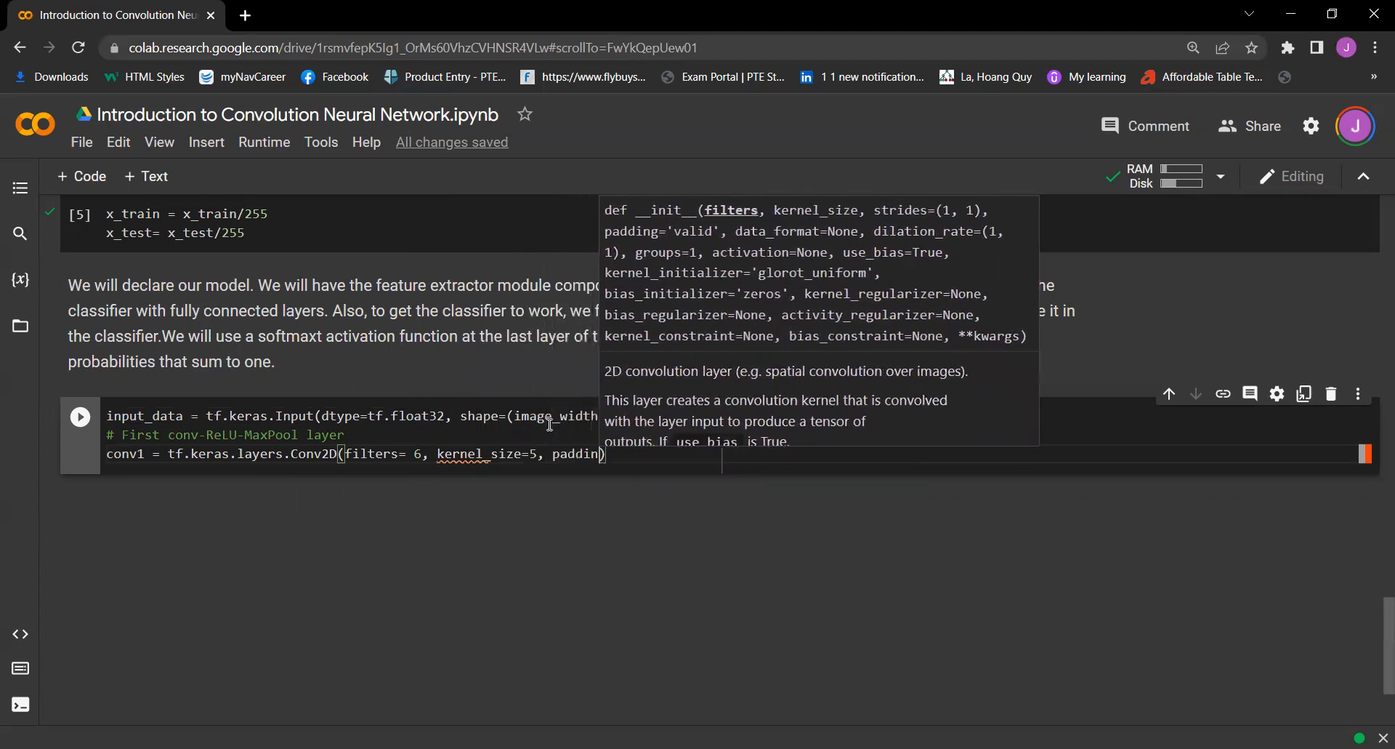
{"action": "type", "text": "g='Valid"}
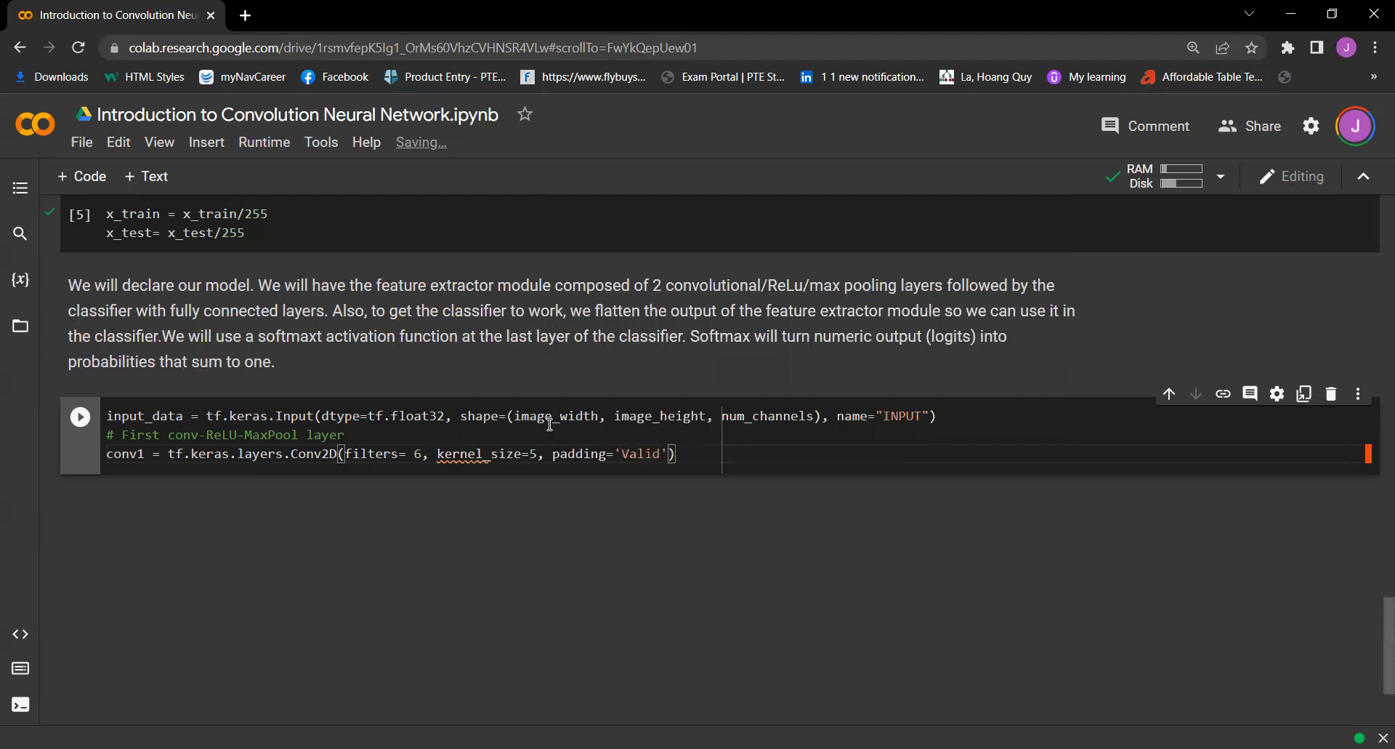
- Complete conv1 with padding VALID, relu activation, name C1, applied to input_data
{"action": "key", "text": "BackSpace"}
{"action": "key", "text": "BackSpace"}
{"action": "key", "text": "BackSpace"}
{"action": "type", "text": "ALID"}
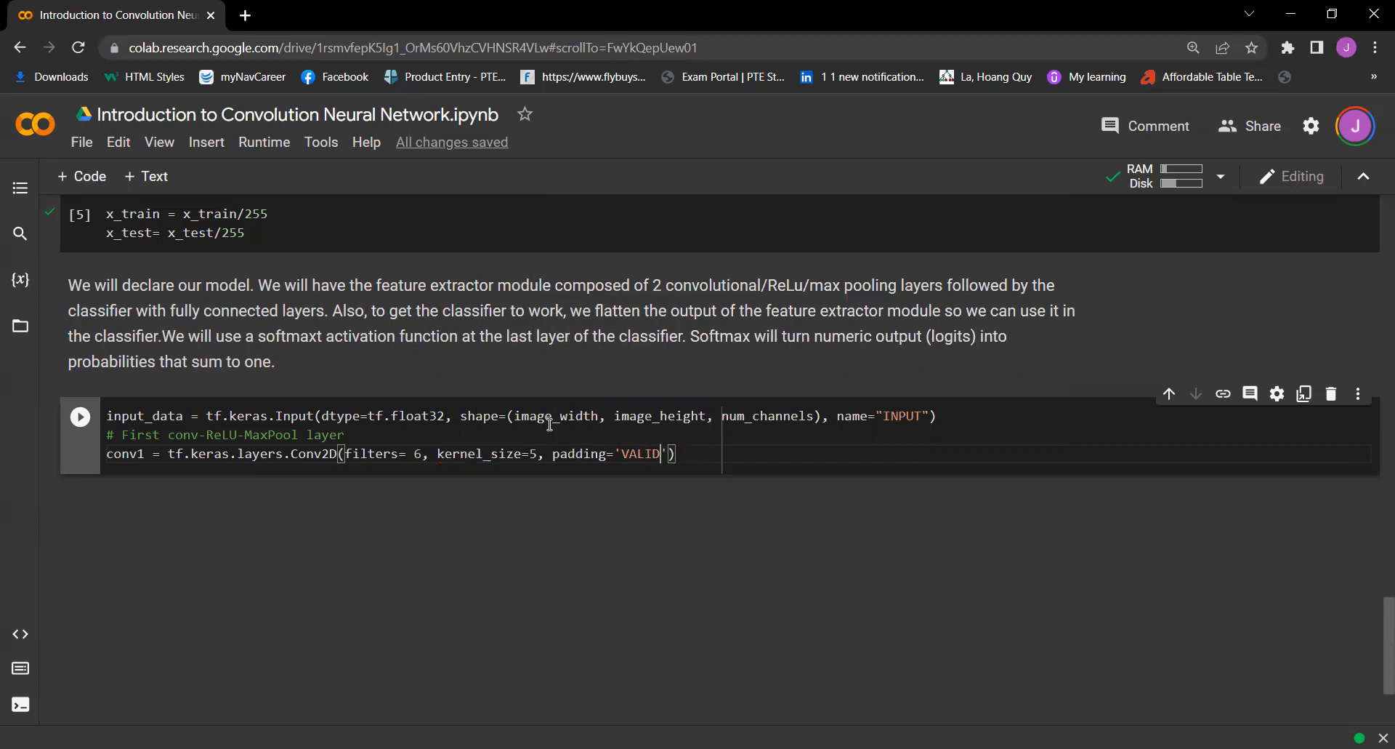
{"action": "key", "text": "Right"}
{"action": "type", "text": ", "}
{"action": "type", "text": "activation"}
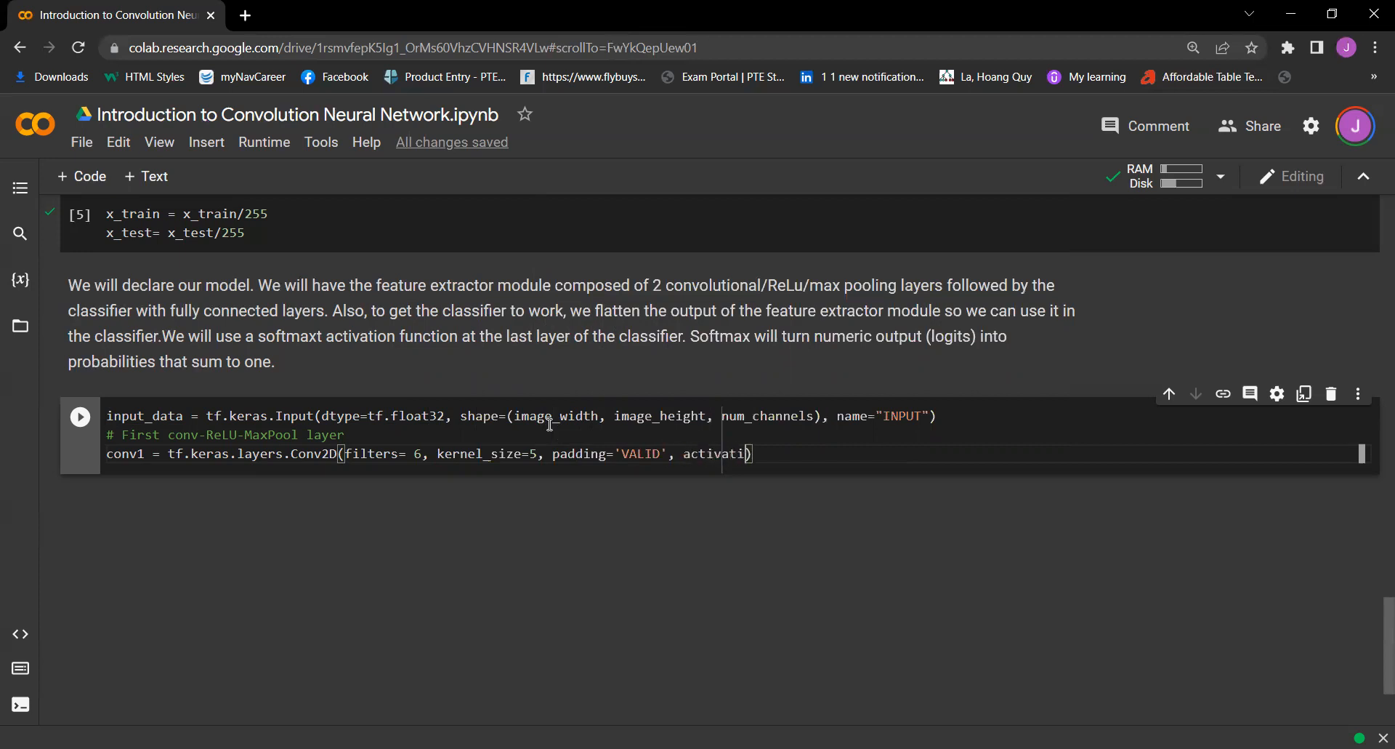
{"action": "type", "text": "="}
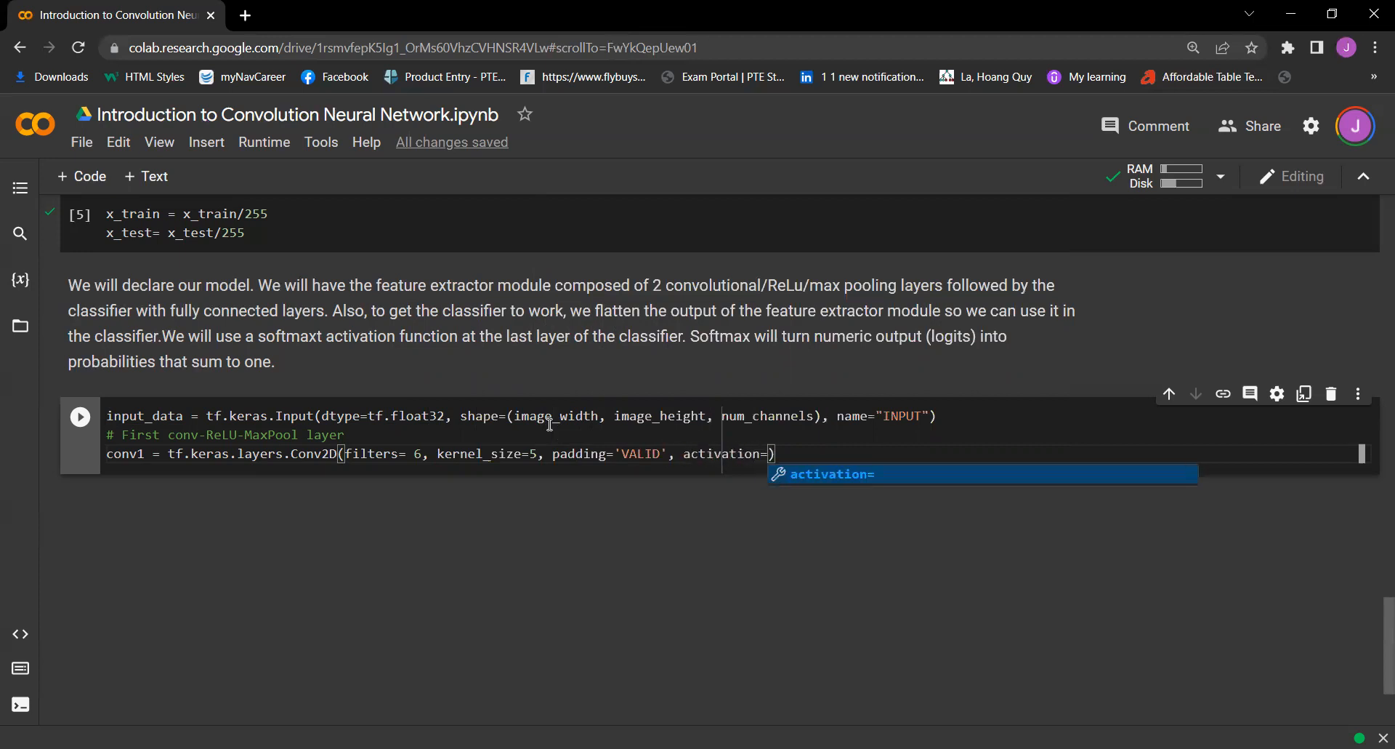
{"action": "type", "text": "\"re"}
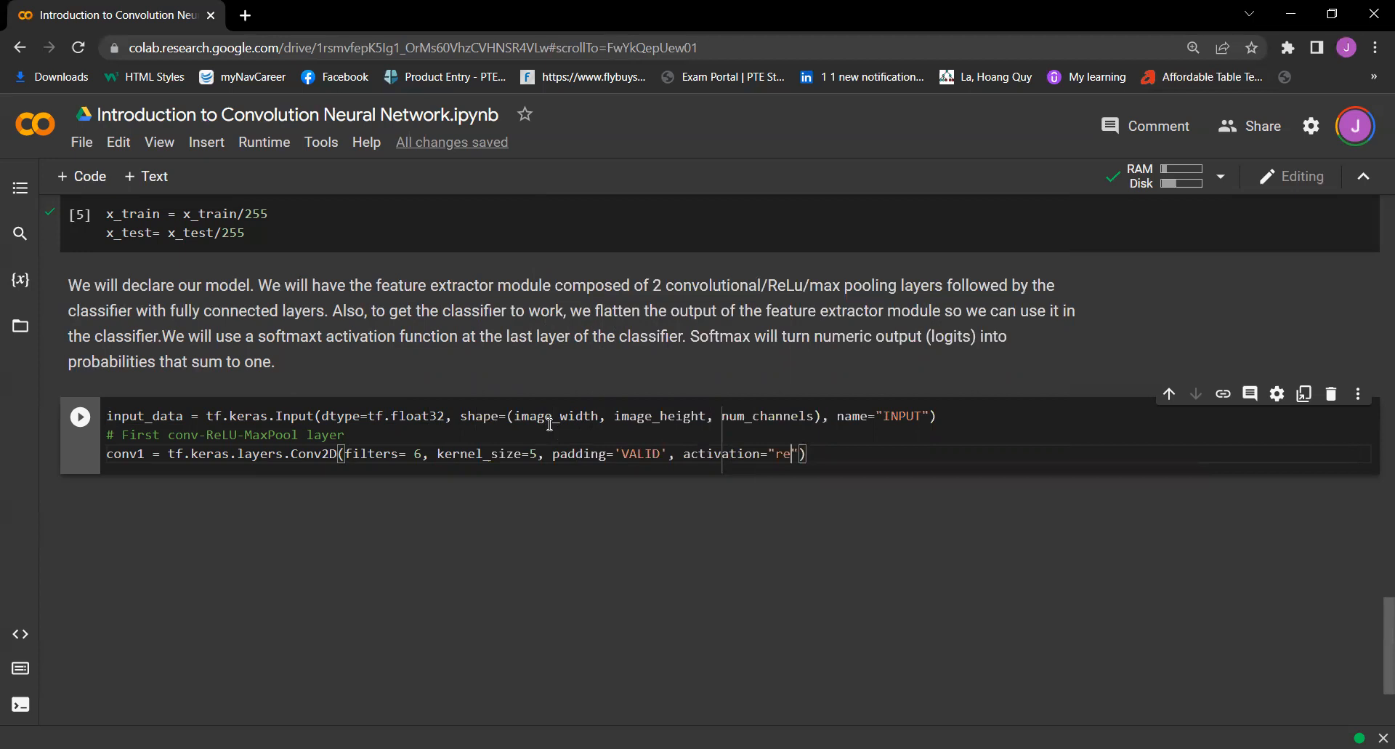
{"action": "type", "text": "lu"}
{"action": "key", "text": "Right"}
{"action": "type", "text": ",name="}
{"action": "type", "text": "\"C1\""}
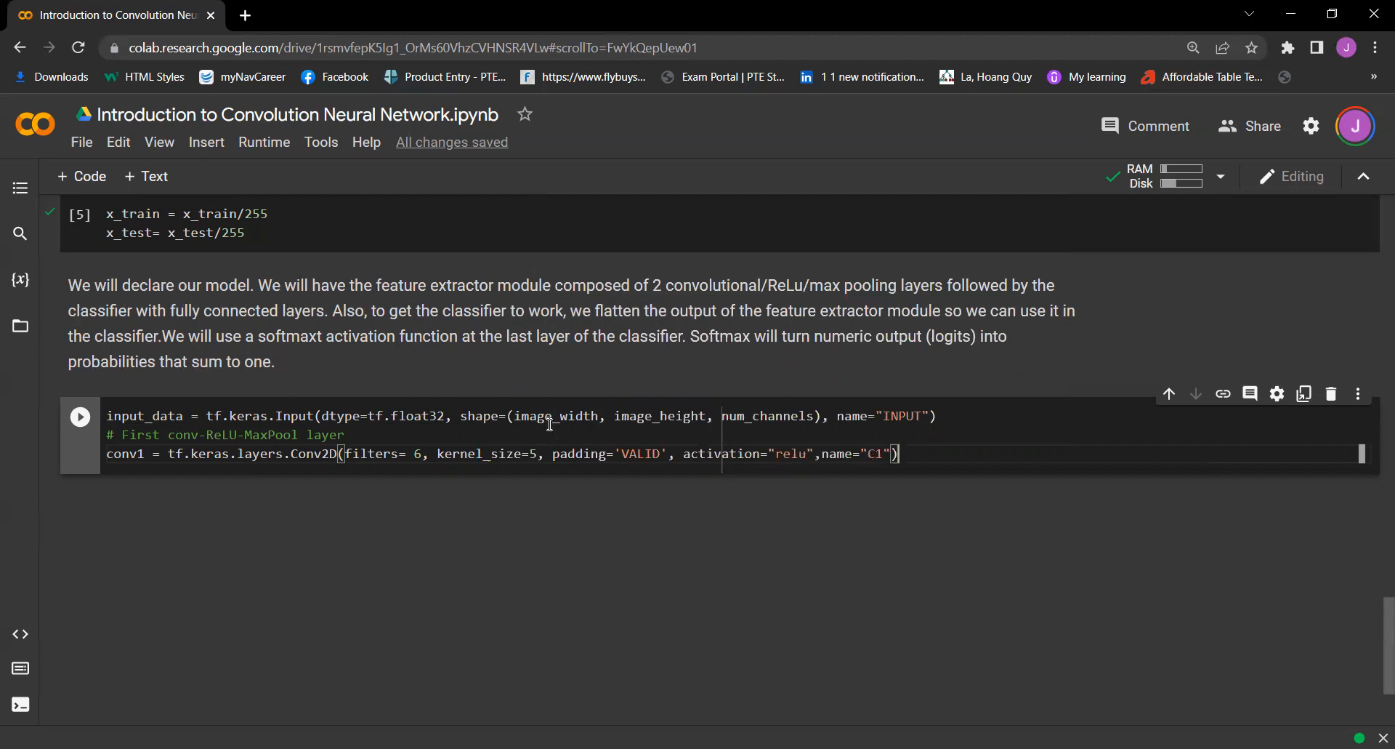
{"action": "type", "text": ")(input_"}
{"action": "type", "text": "data"}
{"action": "key", "text": "End"}
{"action": "key", "text": "Return"}
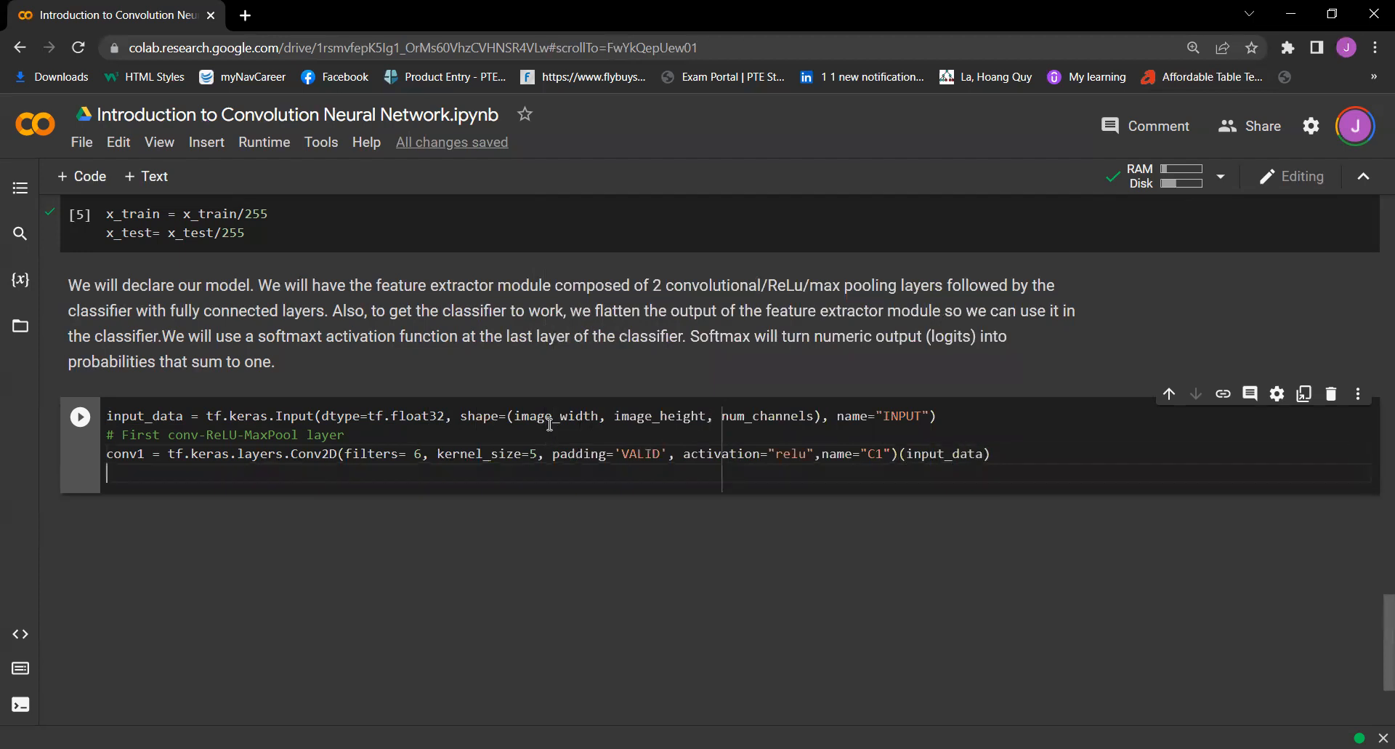
{"action": "type", "text": "max_pool"}
{"action": "type", "text": "1 ="}
{"action": "type", "text": " tf.keras.layers"}
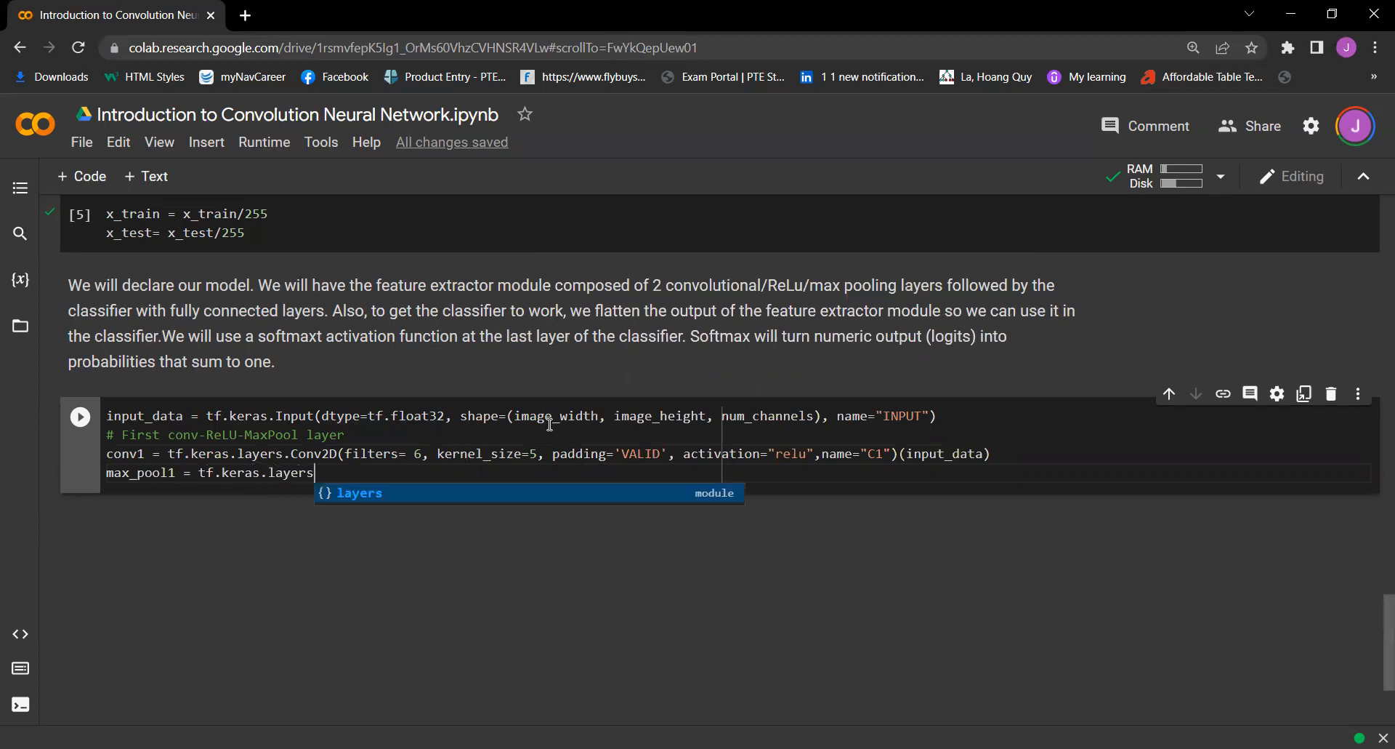
{"action": "type", "text": ".Ma"}
{"action": "type", "text": "x"}
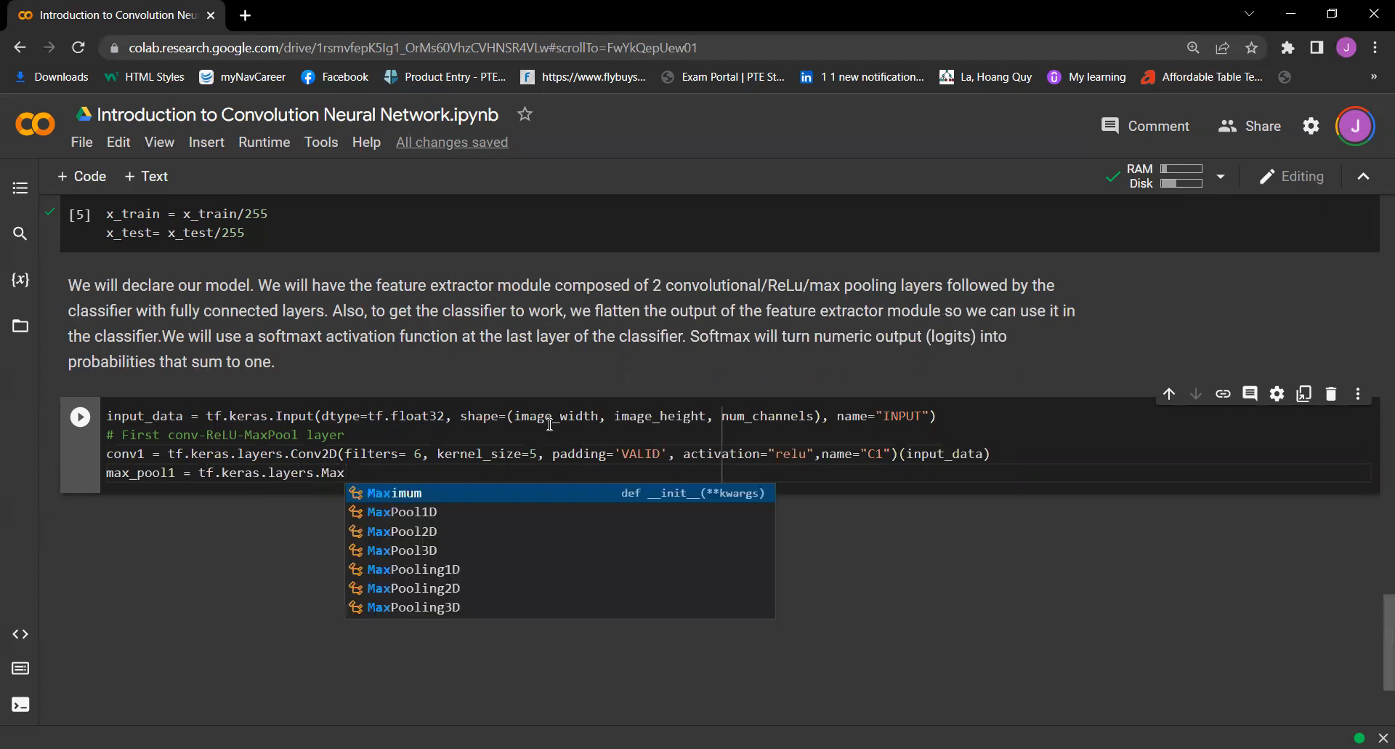
- Define max_pool1 as MaxPool2D(pool_size=2, strides=2, padding SAME, name S1) applied to conv1
{"action": "key", "text": "Down"}
{"action": "key", "text": "Down"}
{"action": "key", "text": "Return"}
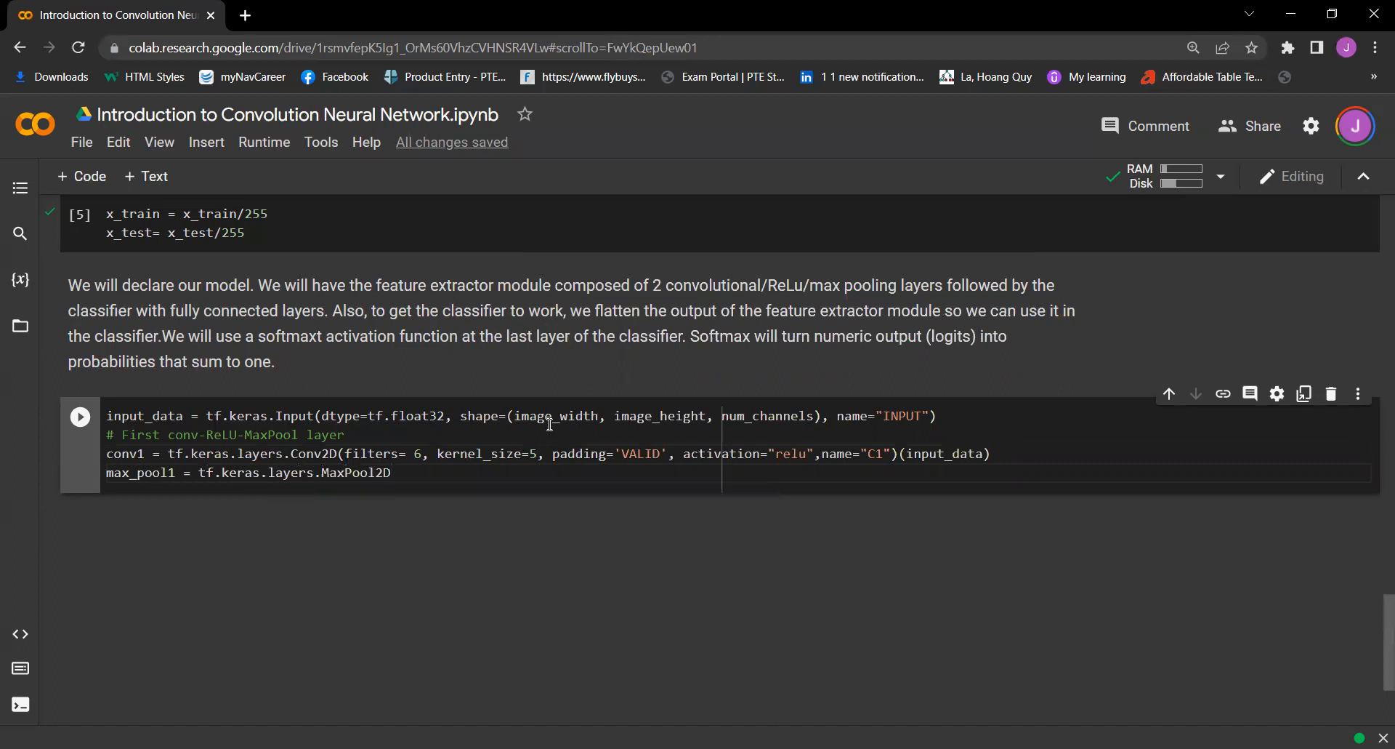
{"action": "type", "text": "(pool"}
{"action": "type", "text": "_size="}
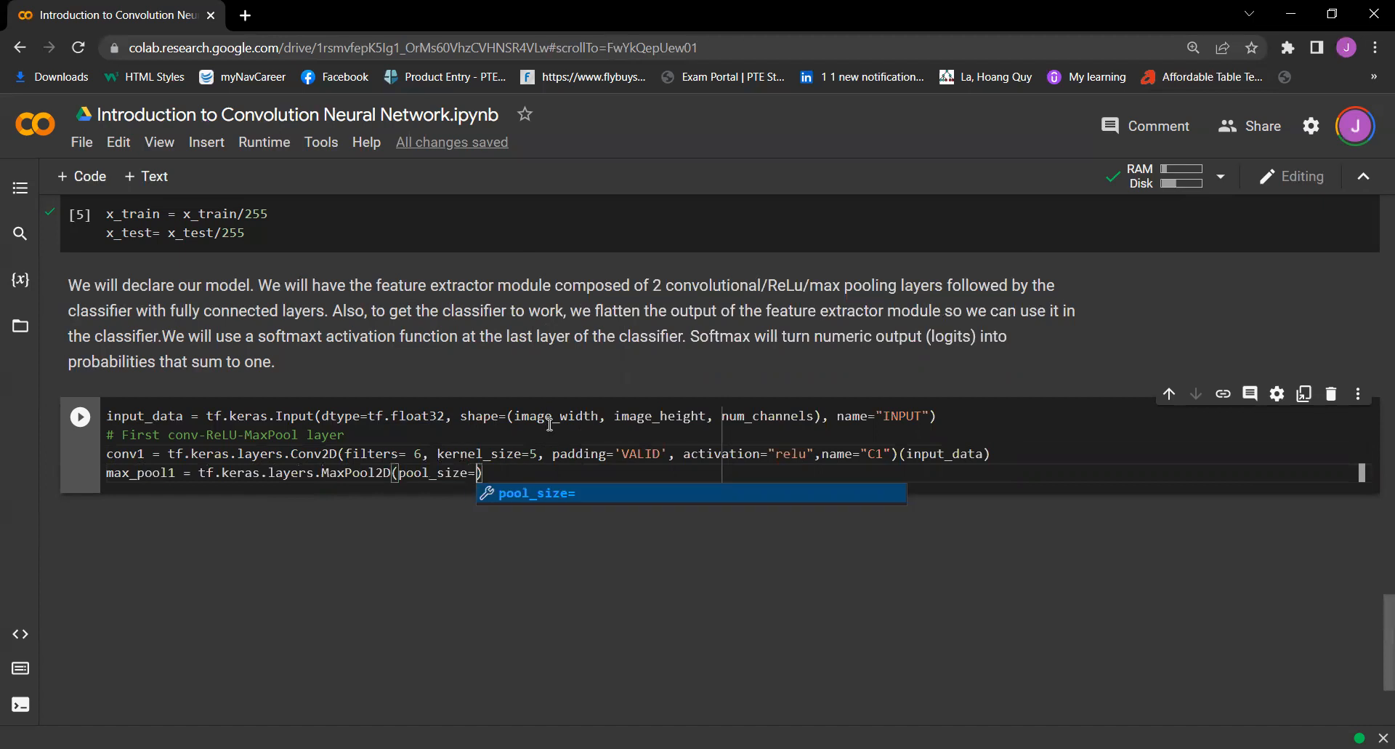
{"action": "type", "text": "2"}
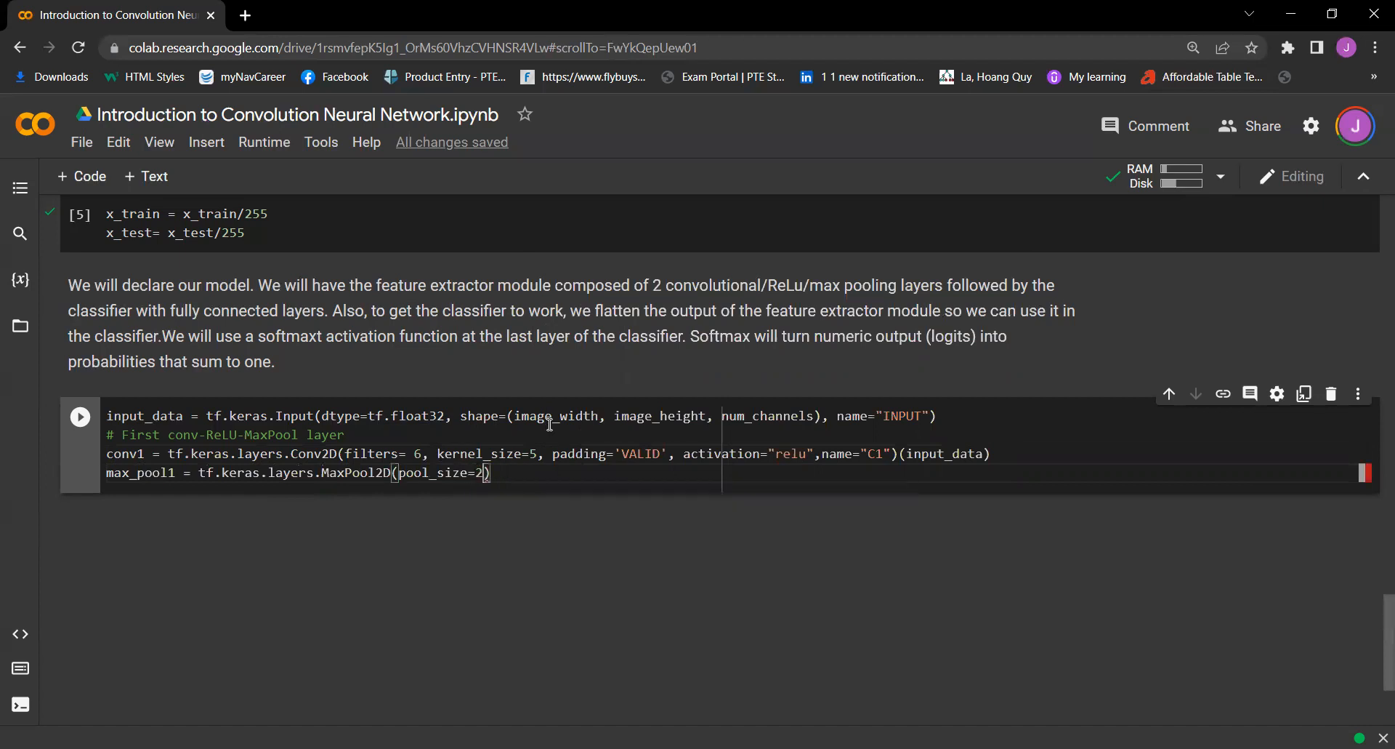
{"action": "type", "text": ", stri"}
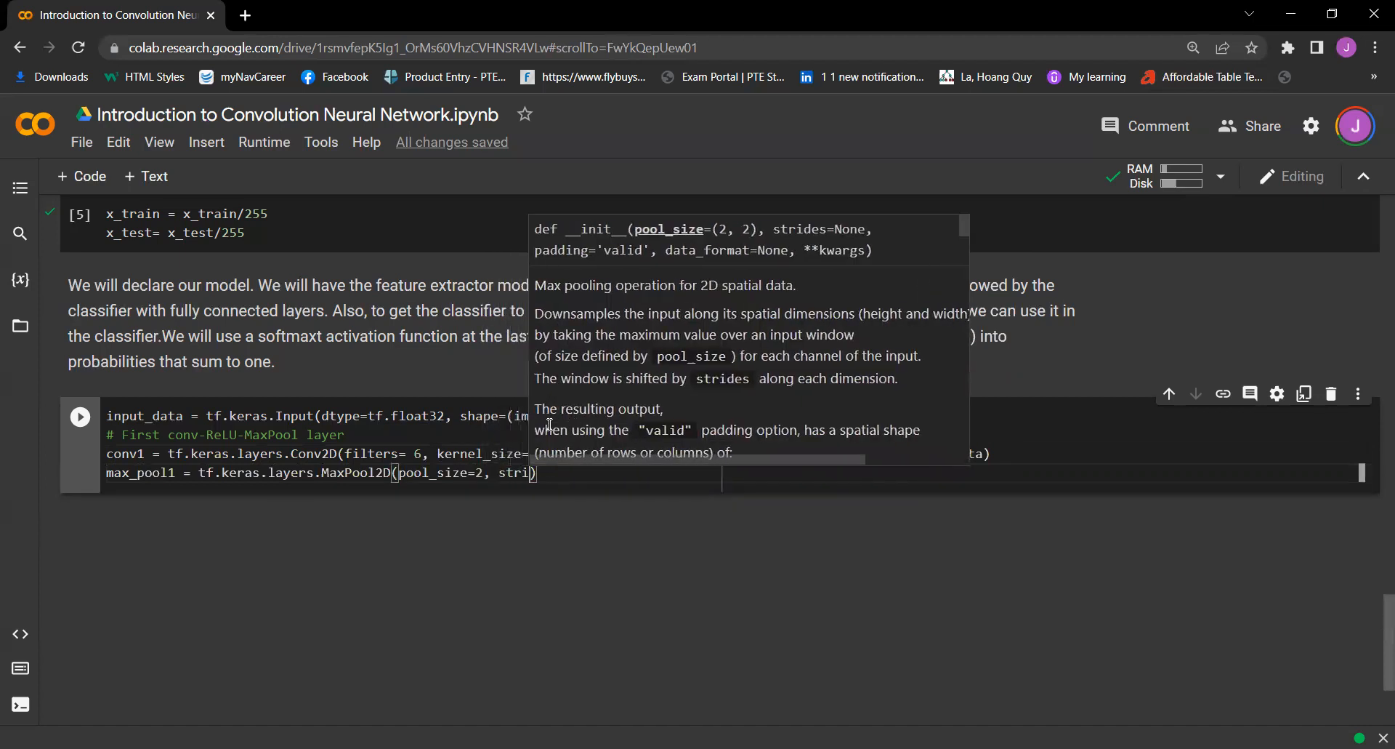
{"action": "type", "text": "des=2"}
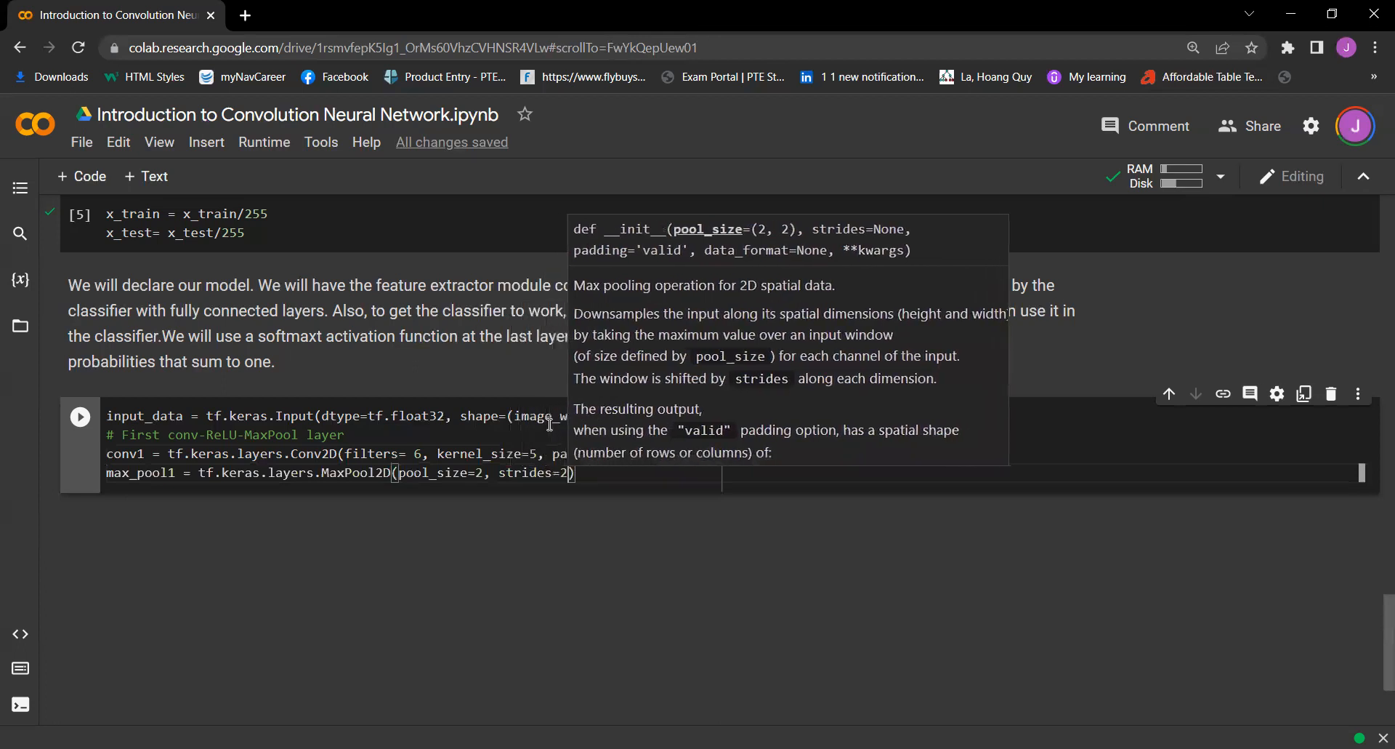
{"action": "type", "text": ", padd"}
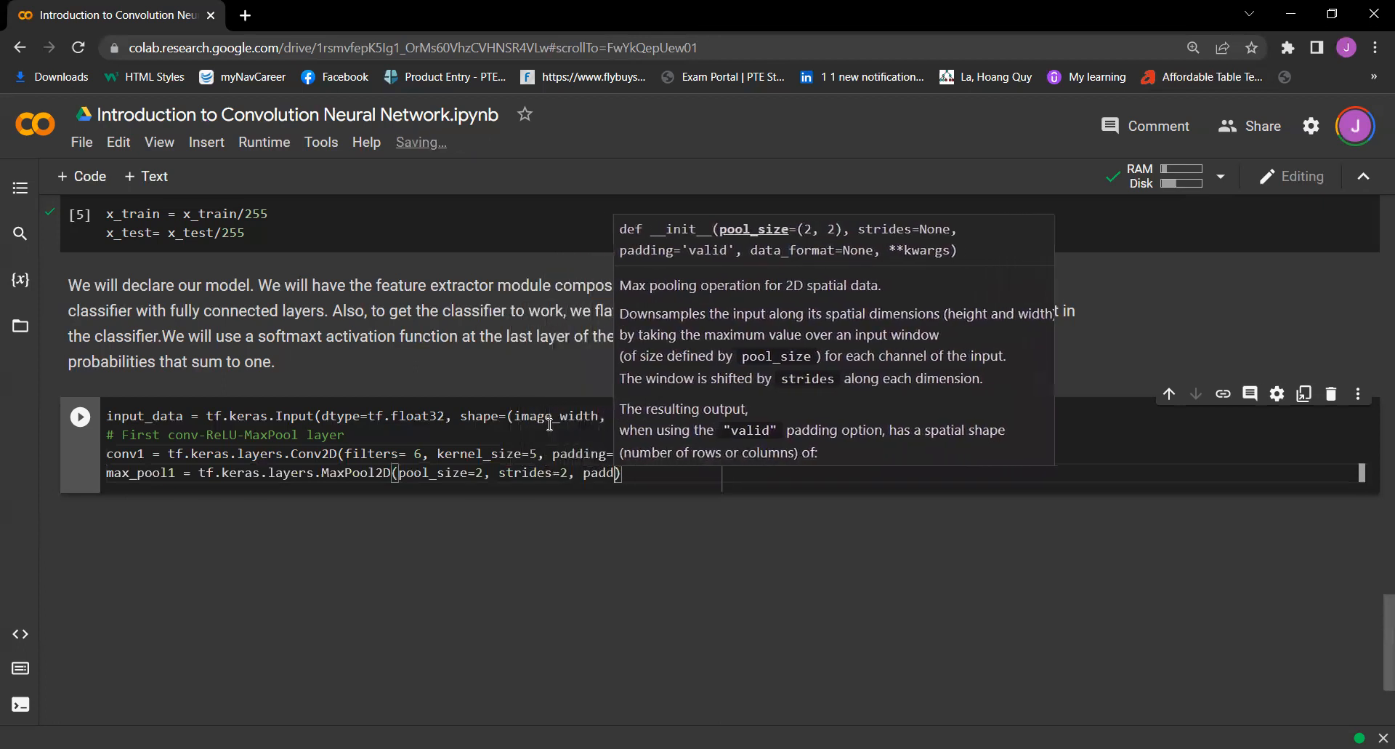
{"action": "type", "text": "ing="}
{"action": "type", "text": "'"}
{"action": "key", "text": "Escape"}
{"action": "type", "text": "SAME"}
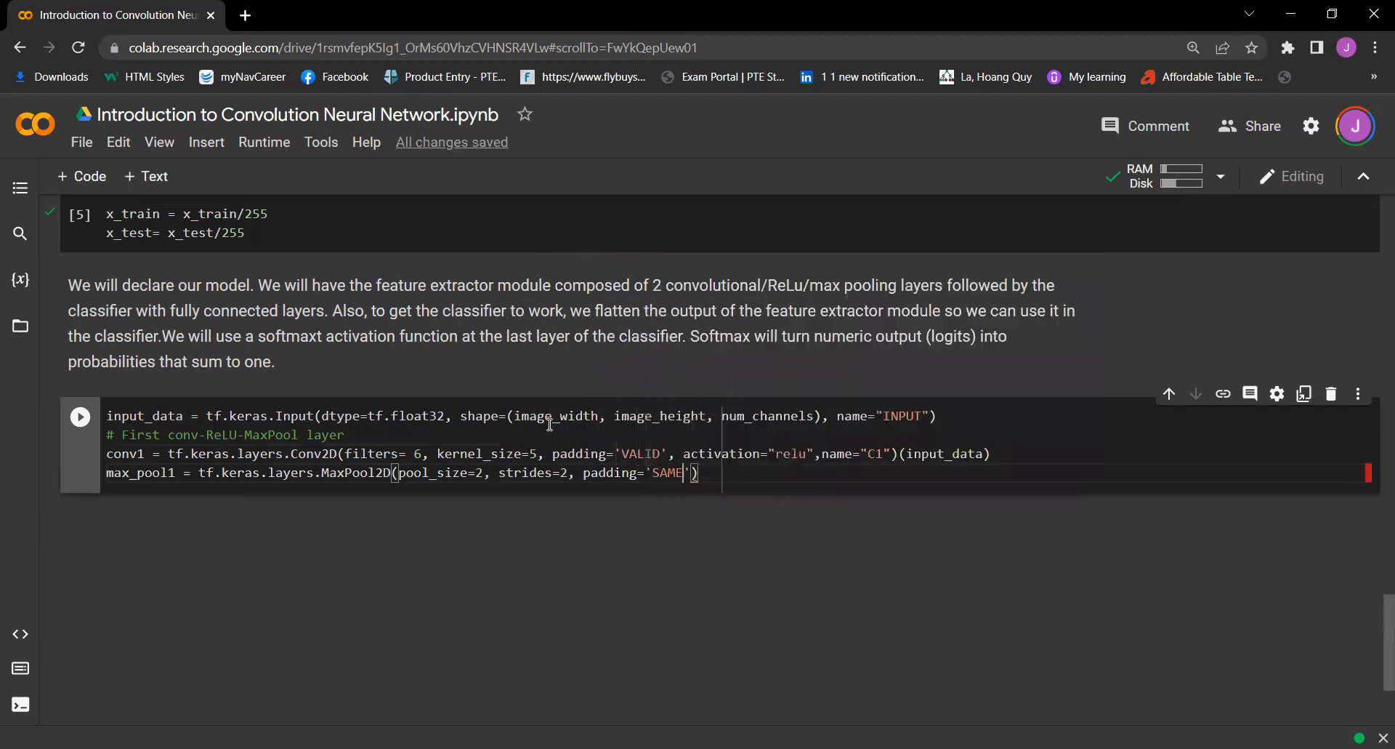
{"action": "type", "text": "'"}
{"action": "type", "text": ", name="}
{"action": "type", "text": "\"\""}
{"action": "key", "text": "Left"}
{"action": "type", "text": "S1"}
{"action": "key", "text": "Right"}
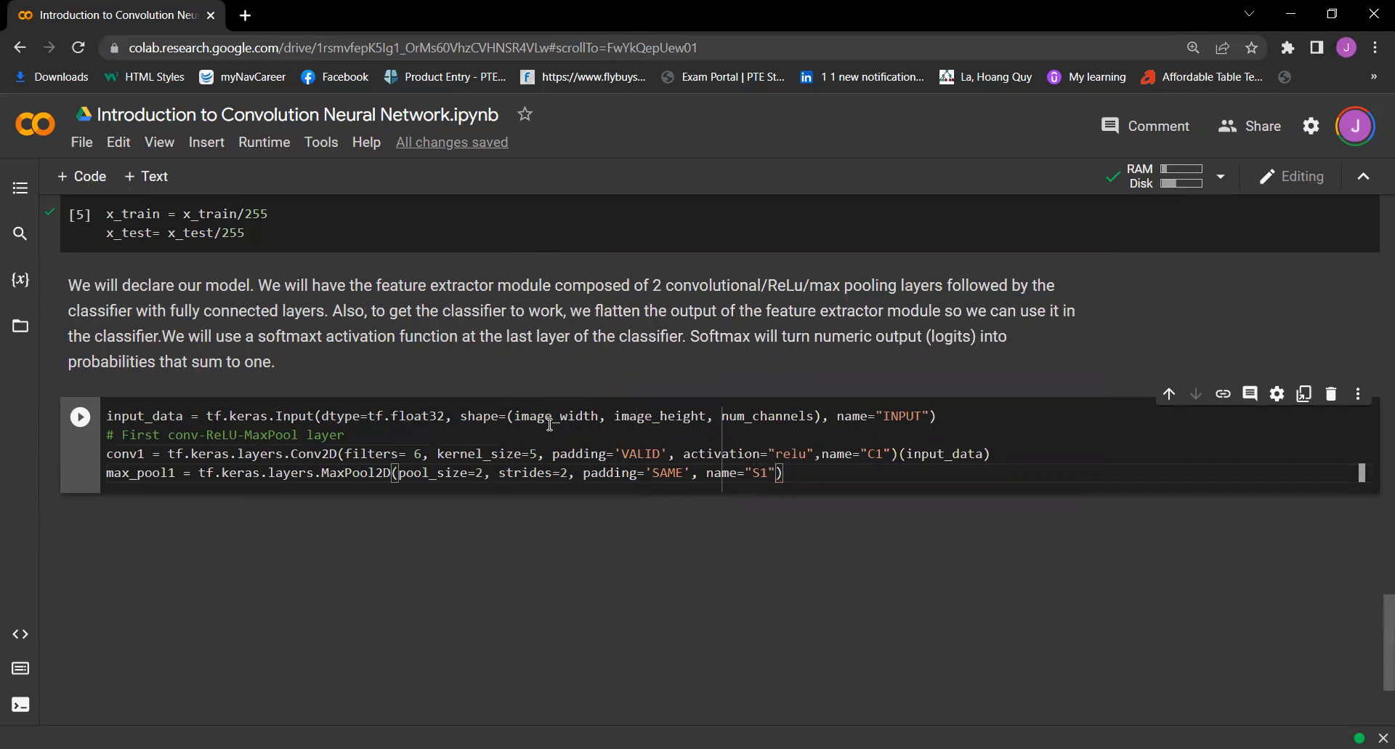
{"action": "type", "text": "(conv"}
{"action": "type", "text": "1"}
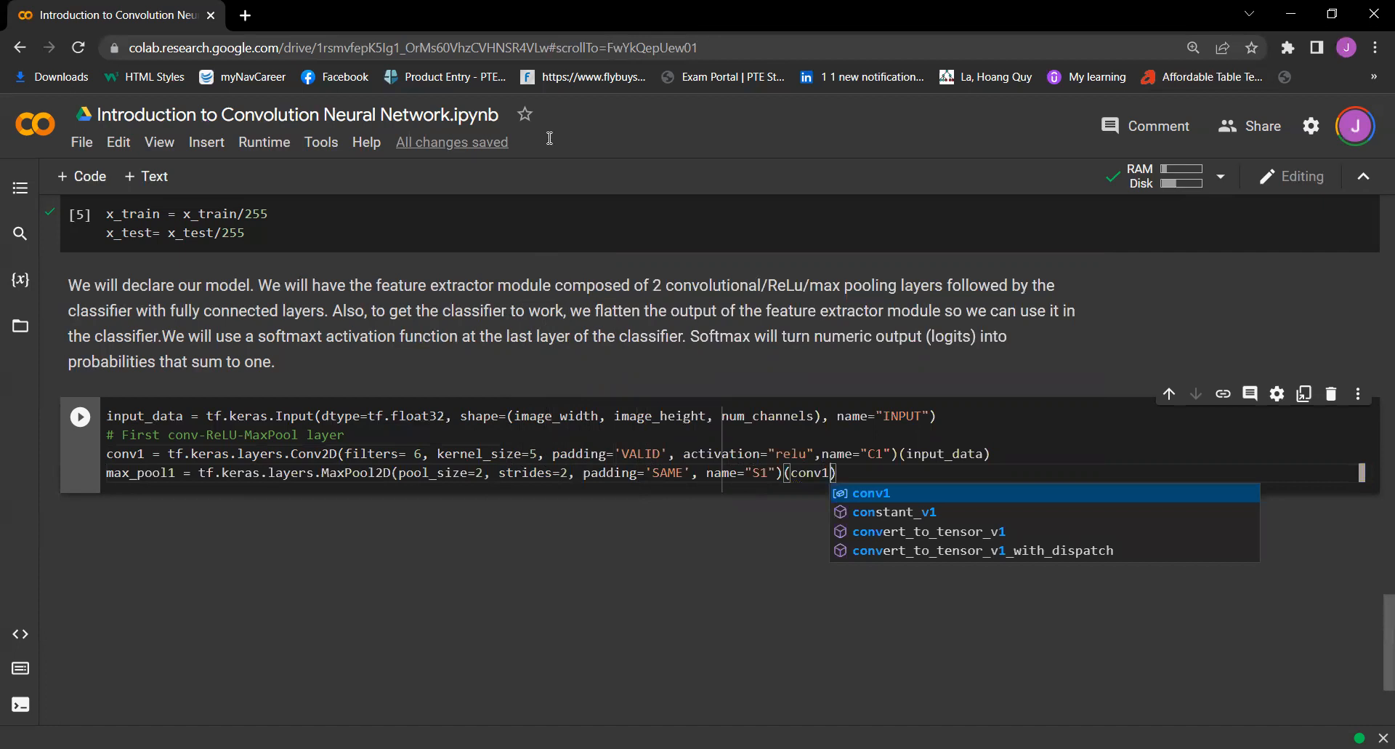
- Duplicate the conv1 and max_pool1 lines below a blank line
{"action": "left_click", "coordinate": [928, 480]}
{"action": "left_click_drag", "start_coordinate": [837, 472], "coordinate": [83, 461]}
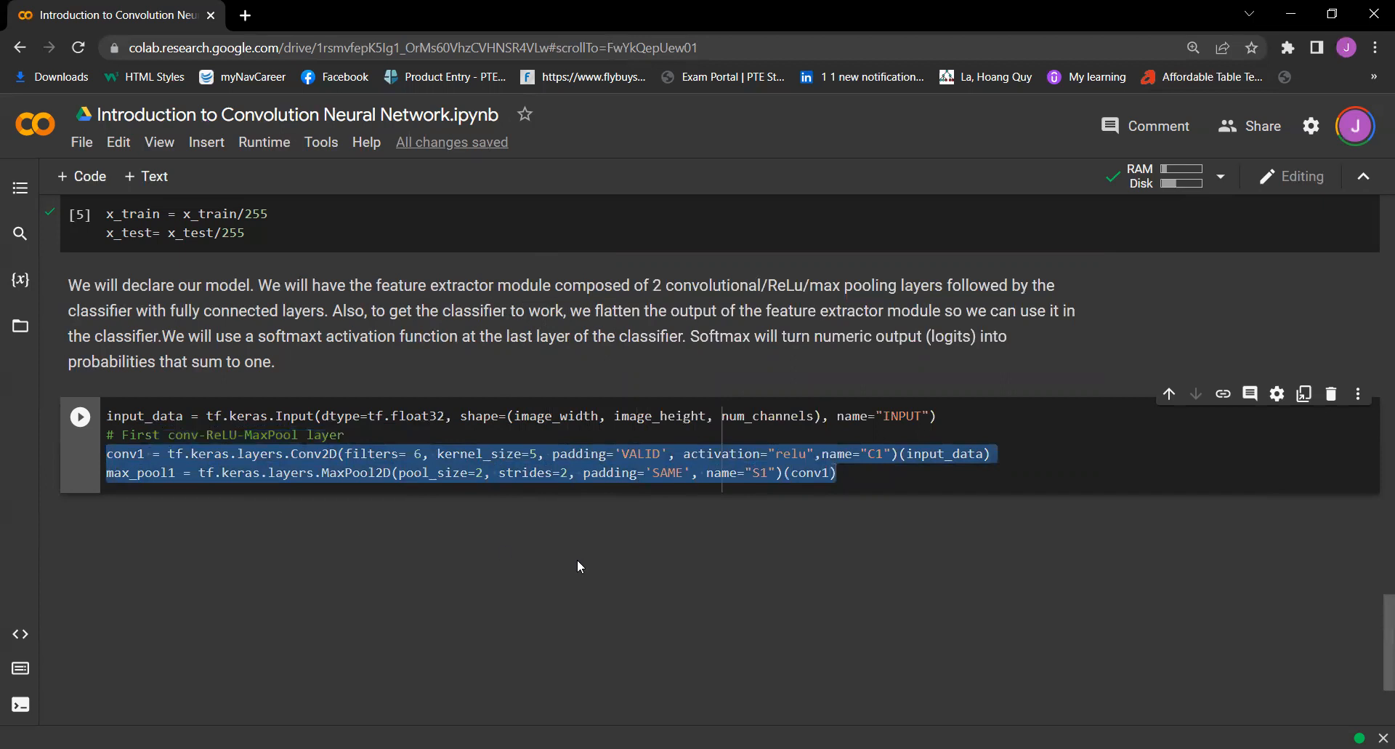
{"action": "left_click", "coordinate": [883, 476]}
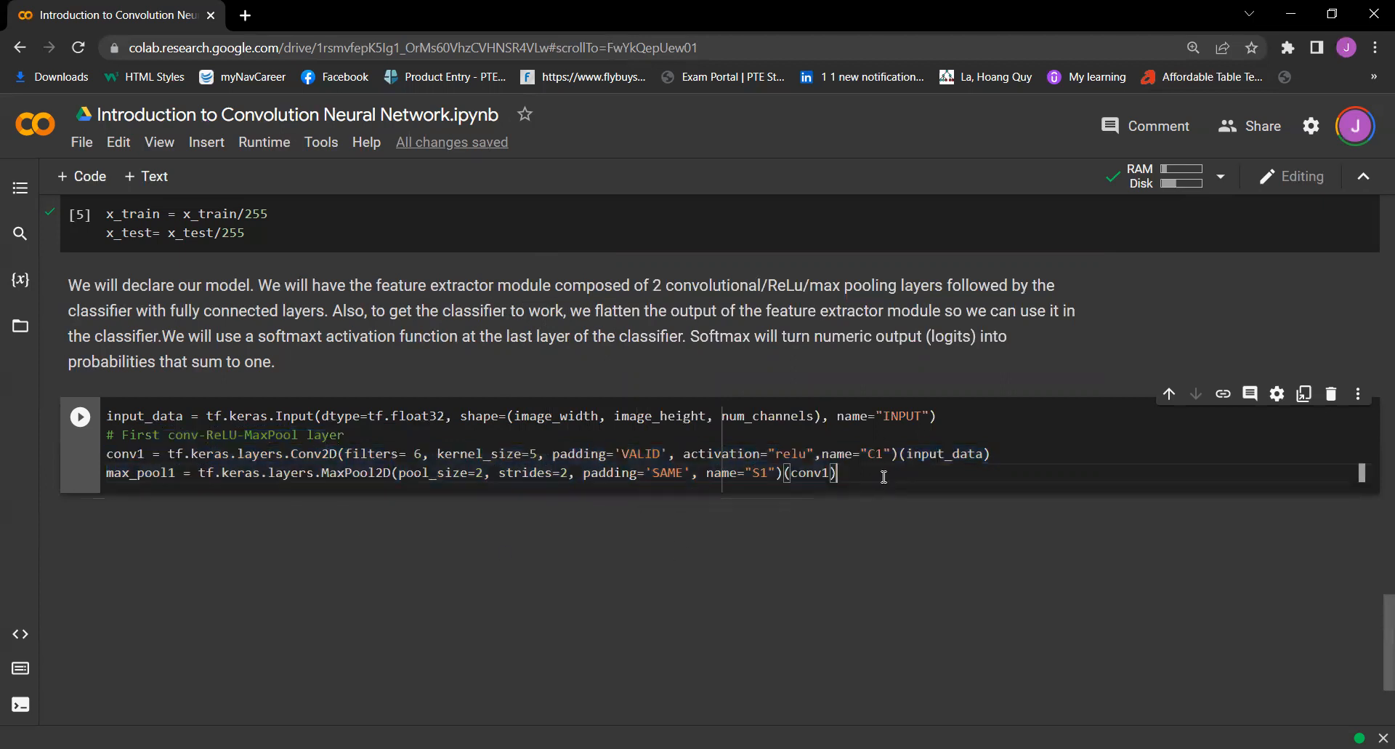
{"action": "key", "text": "Return"}
{"action": "key", "text": "Return"}
{"action": "type", "text": "conv1 = tf.keras.layers.Conv2D(filters= 6, kernel_size=5, padding='VALID', activation=\"relu\",name=\"C1\")(input_data) max_pool1 = tf.keras.layers.MaxPool2D(pool_size=2, strides=2, padding='SAME', name=\"S1\")(conv1)"}
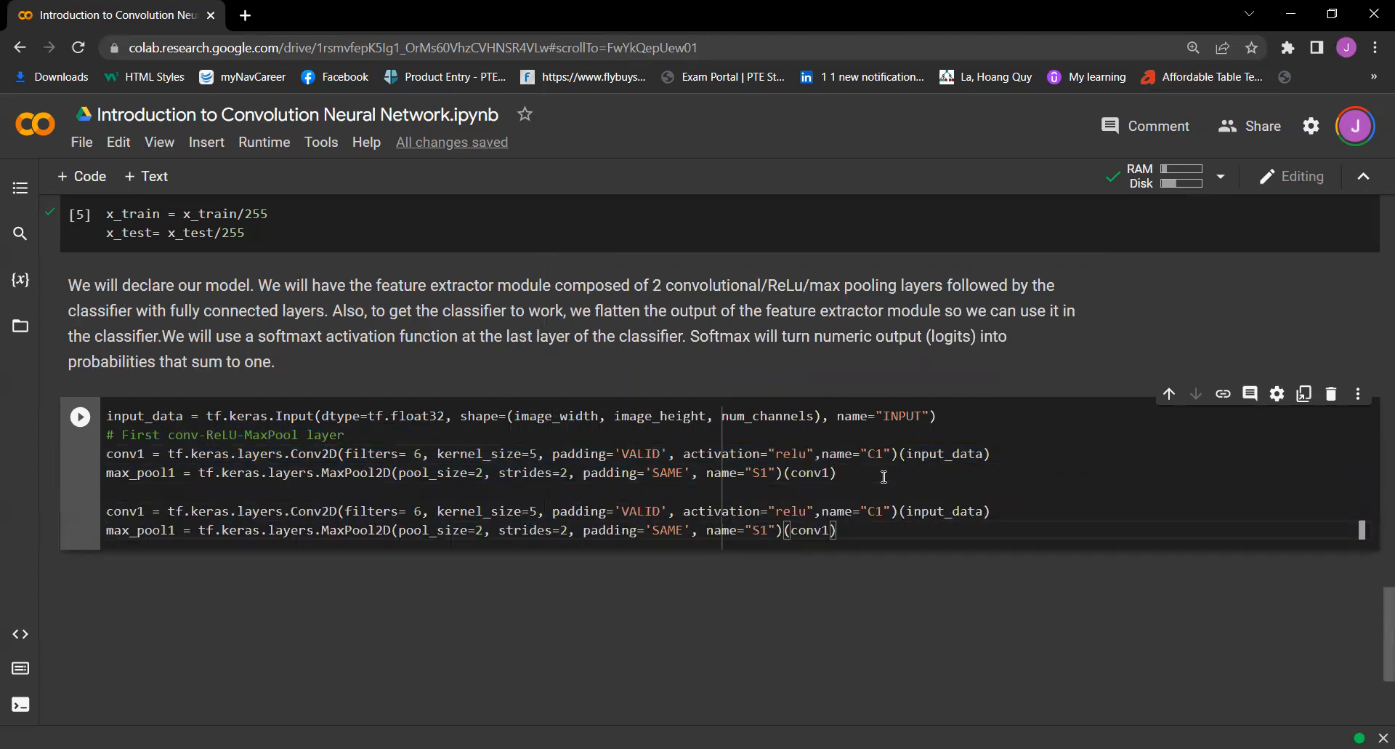
- Copy the First conv-ReLU-MaxPool comment onto the blank line above the duplicate block
{"action": "left_click_drag", "start_coordinate": [408, 434], "coordinate": [0, 420]}
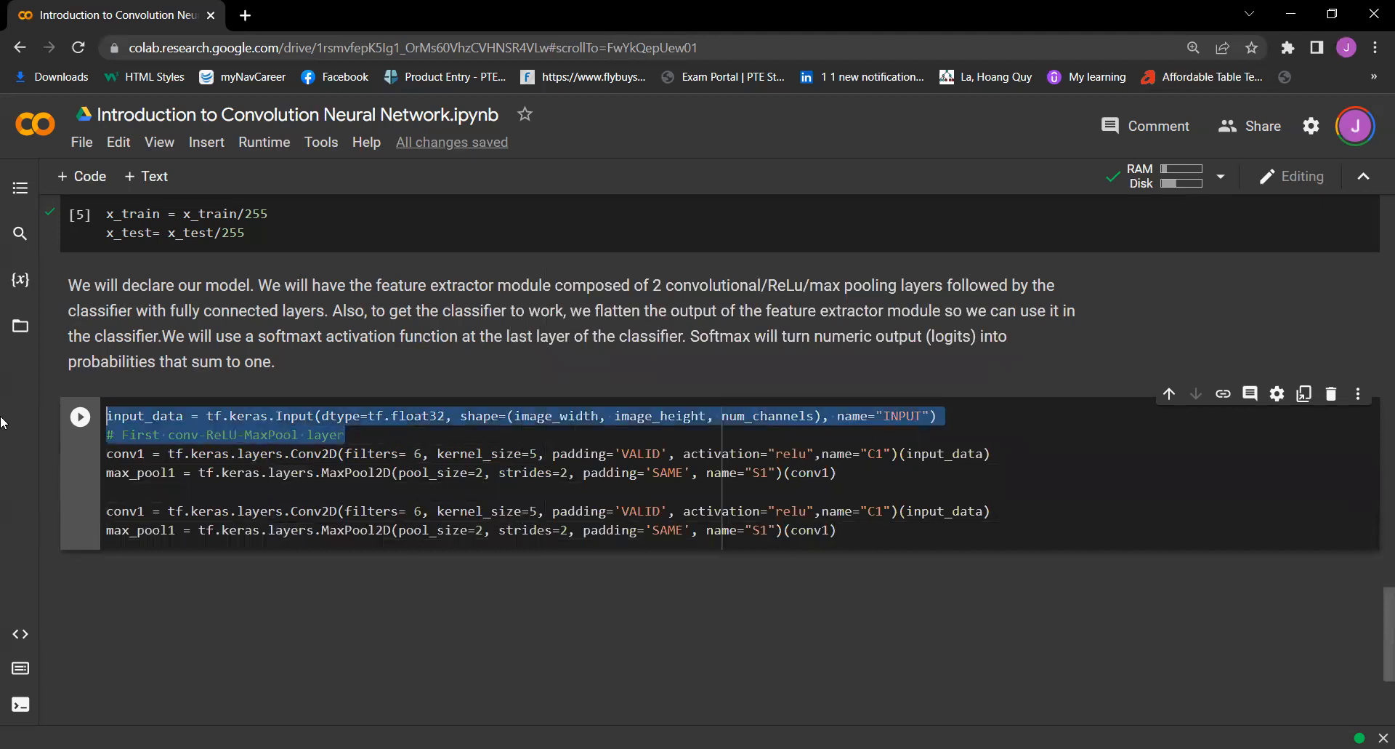
{"action": "left_click_drag", "start_coordinate": [346, 435], "coordinate": [53, 440]}
{"action": "key", "text": "ctrl+c"}
{"action": "left_click", "coordinate": [139, 491]}
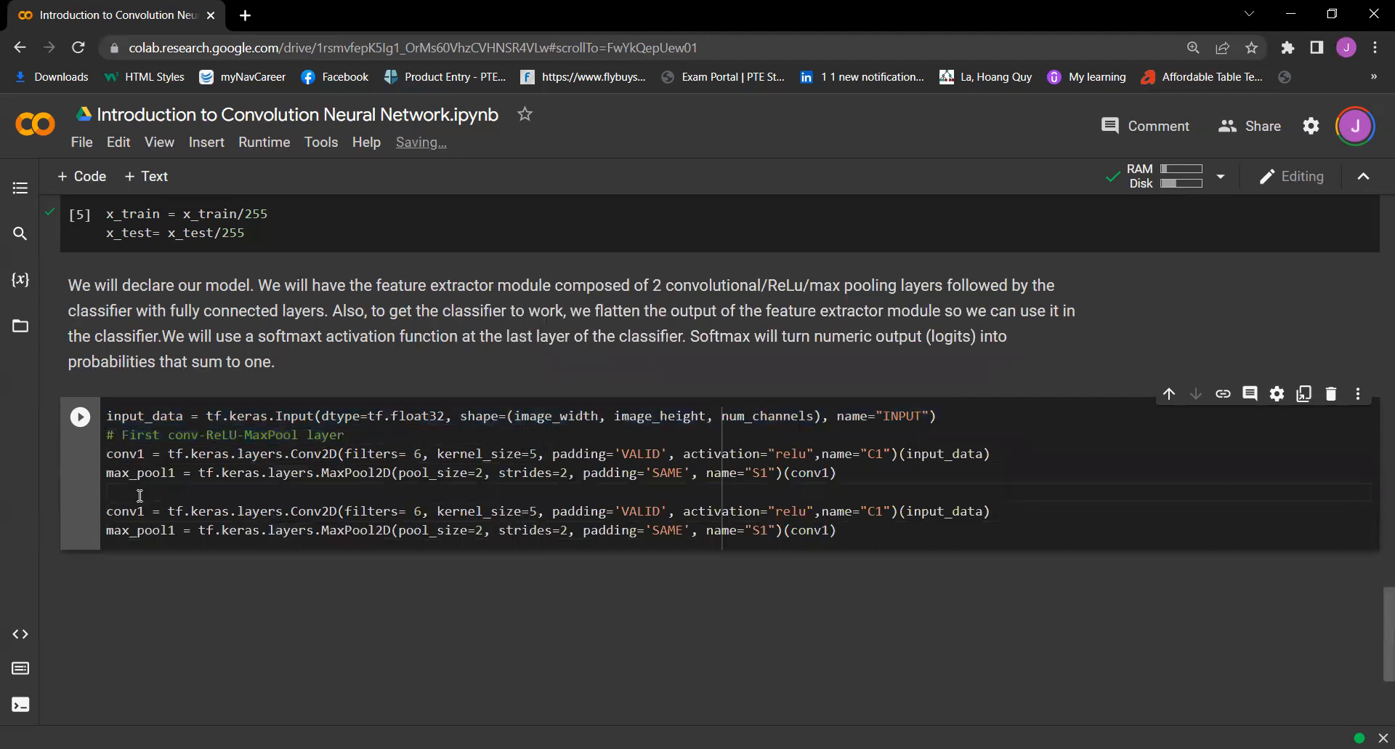
{"action": "key", "text": "ctrl+v"}
{"action": "double_click", "coordinate": [139, 492]}
{"action": "type", "text": "Second"}
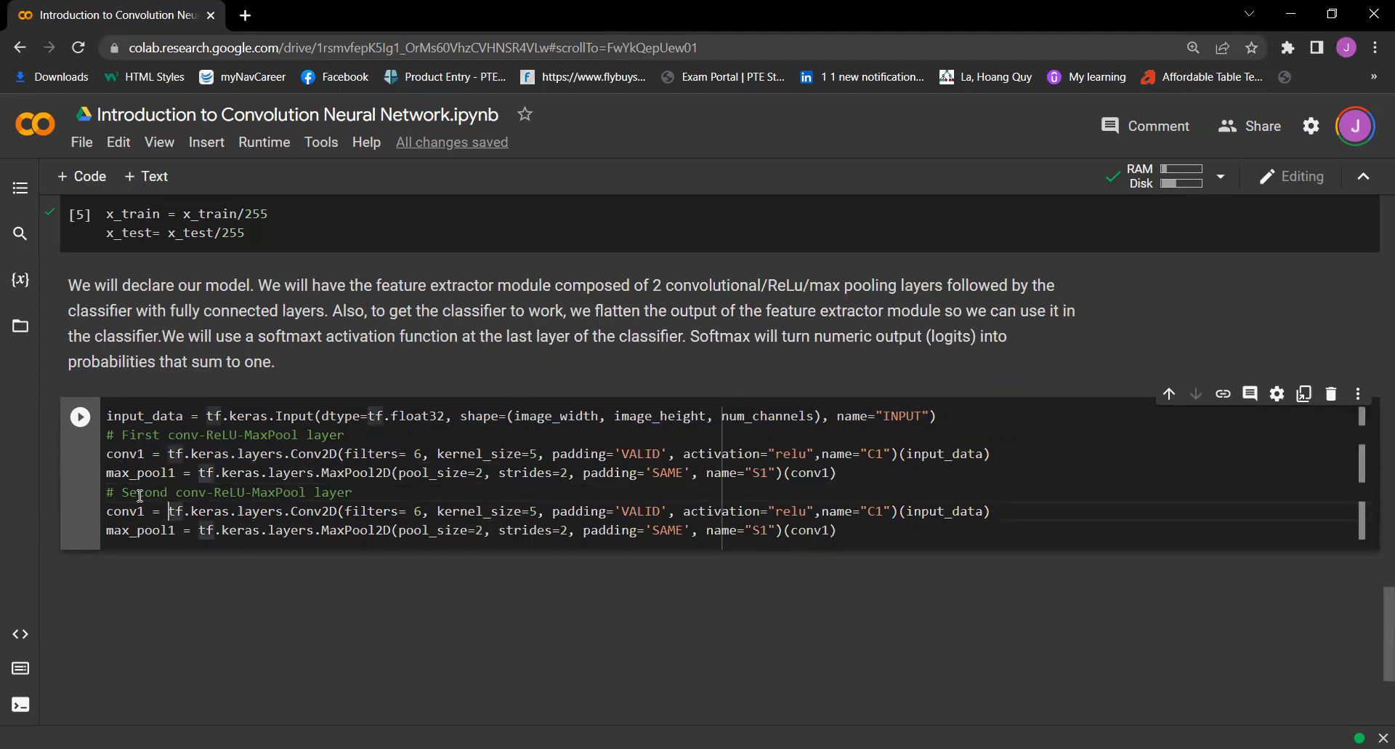
- Rename the duplicated conv1 to conv2 with 16 filters
{"action": "key", "text": "Down"}
{"action": "key", "text": "BackSpace"}
{"action": "type", "text": "2"}
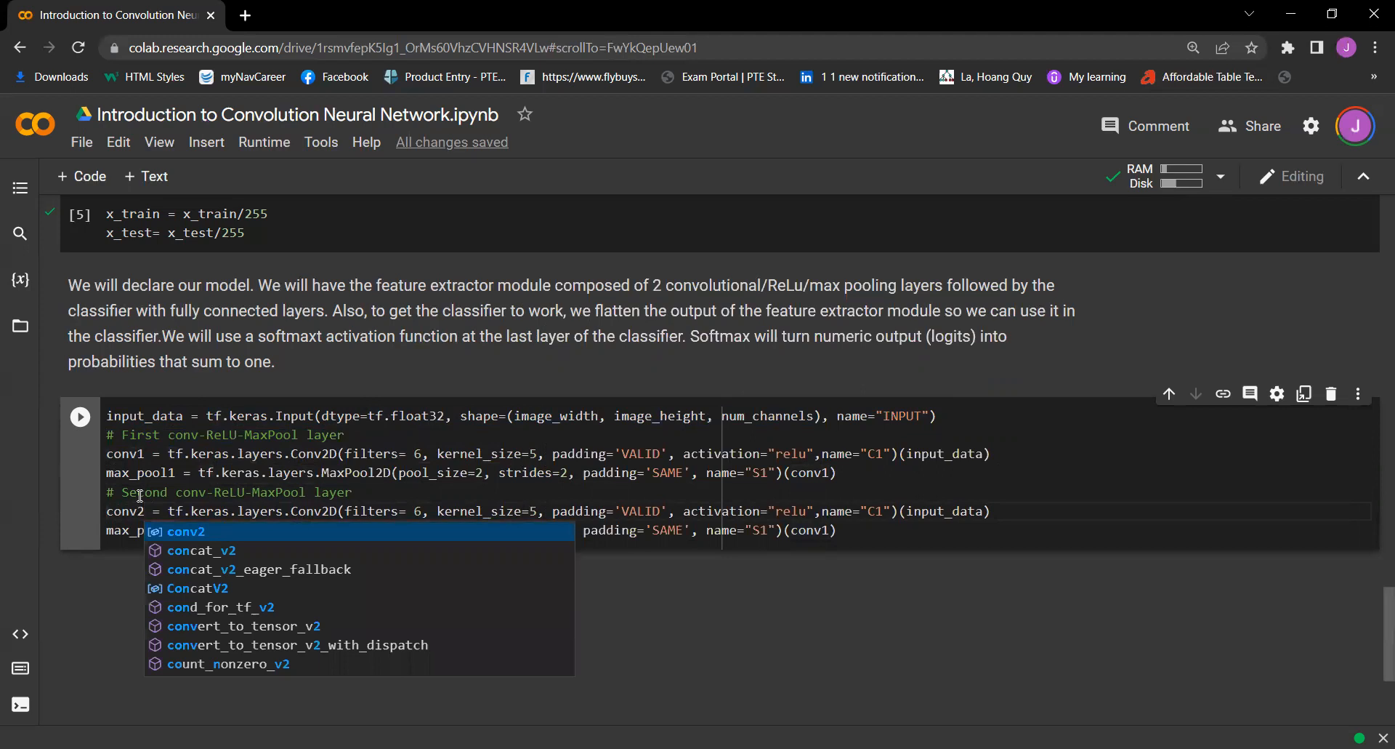
{"action": "key", "text": "Escape"}
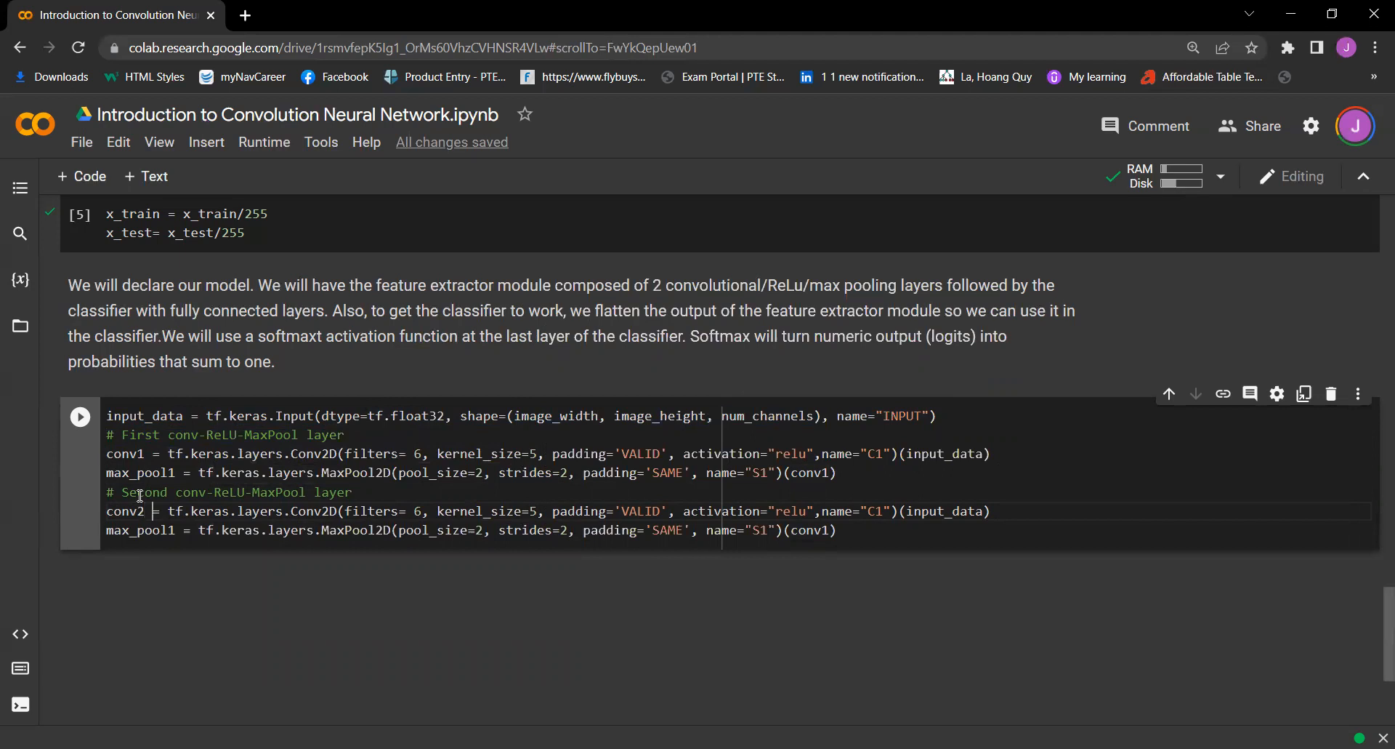
{"action": "key", "text": "ctrl+Right"}
{"action": "key", "text": "ctrl+Right"}
{"action": "key", "text": "ctrl+Right"}
{"action": "type", "text": "1"}
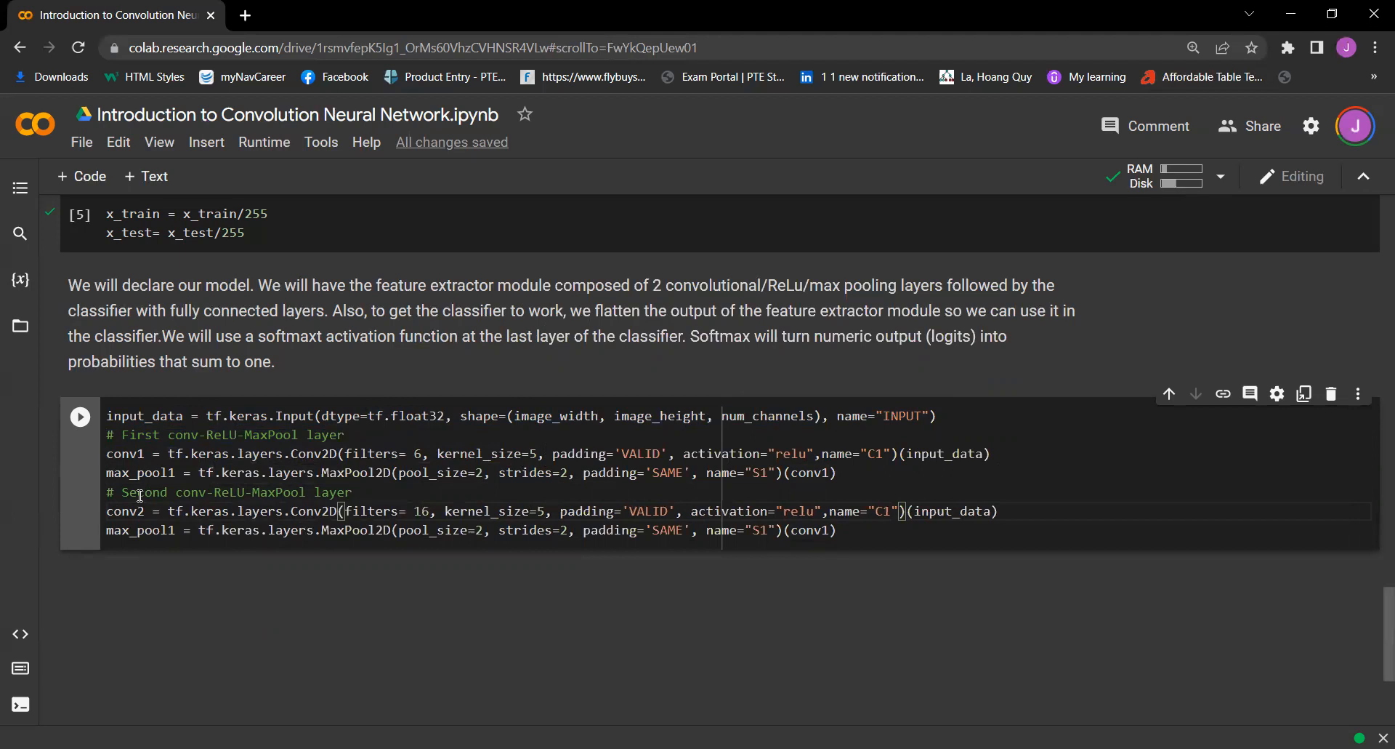
{"action": "key", "text": "ctrl+Right"}
{"action": "key", "text": "ctrl+Right"}
{"action": "key", "text": "ctrl+Right"}
{"action": "key", "text": "ctrl+Right"}
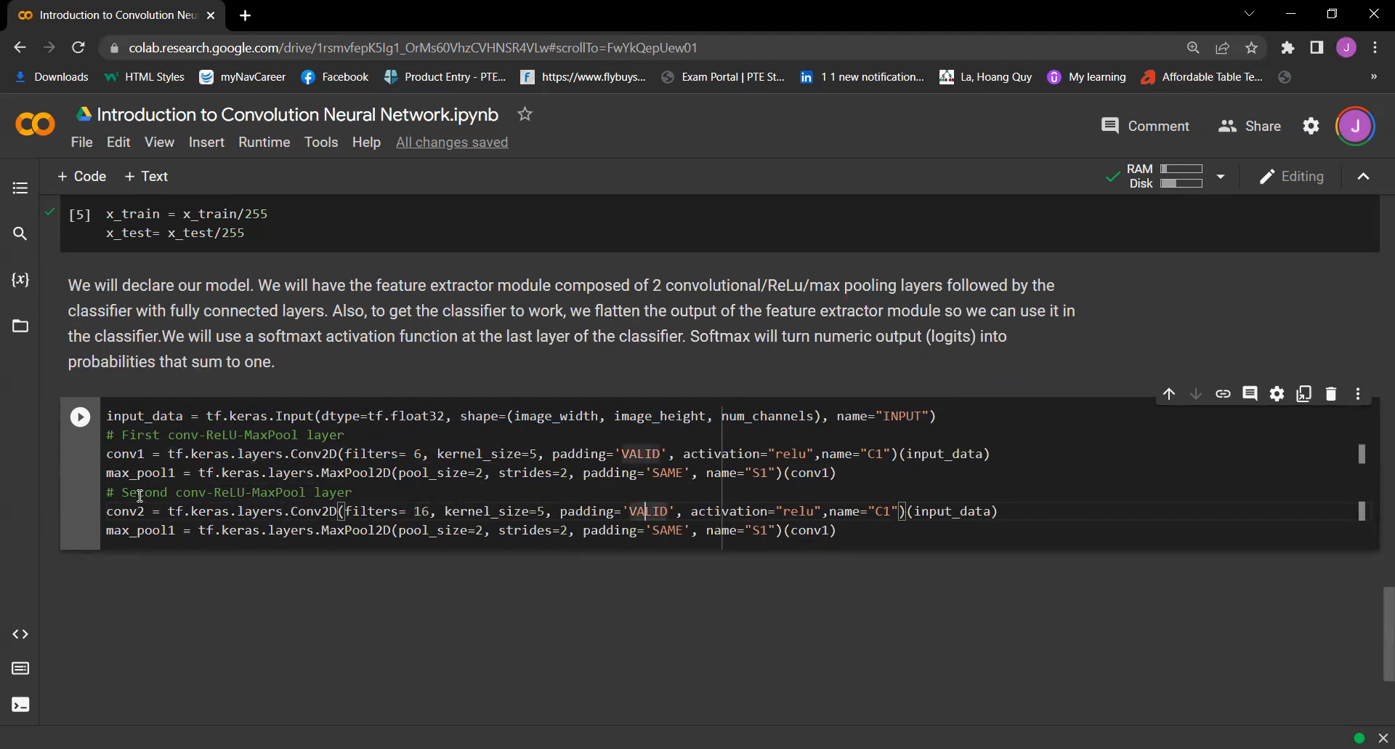
{"action": "key", "text": "ctrl+Right"}
{"action": "key", "text": "ctrl+Right"}
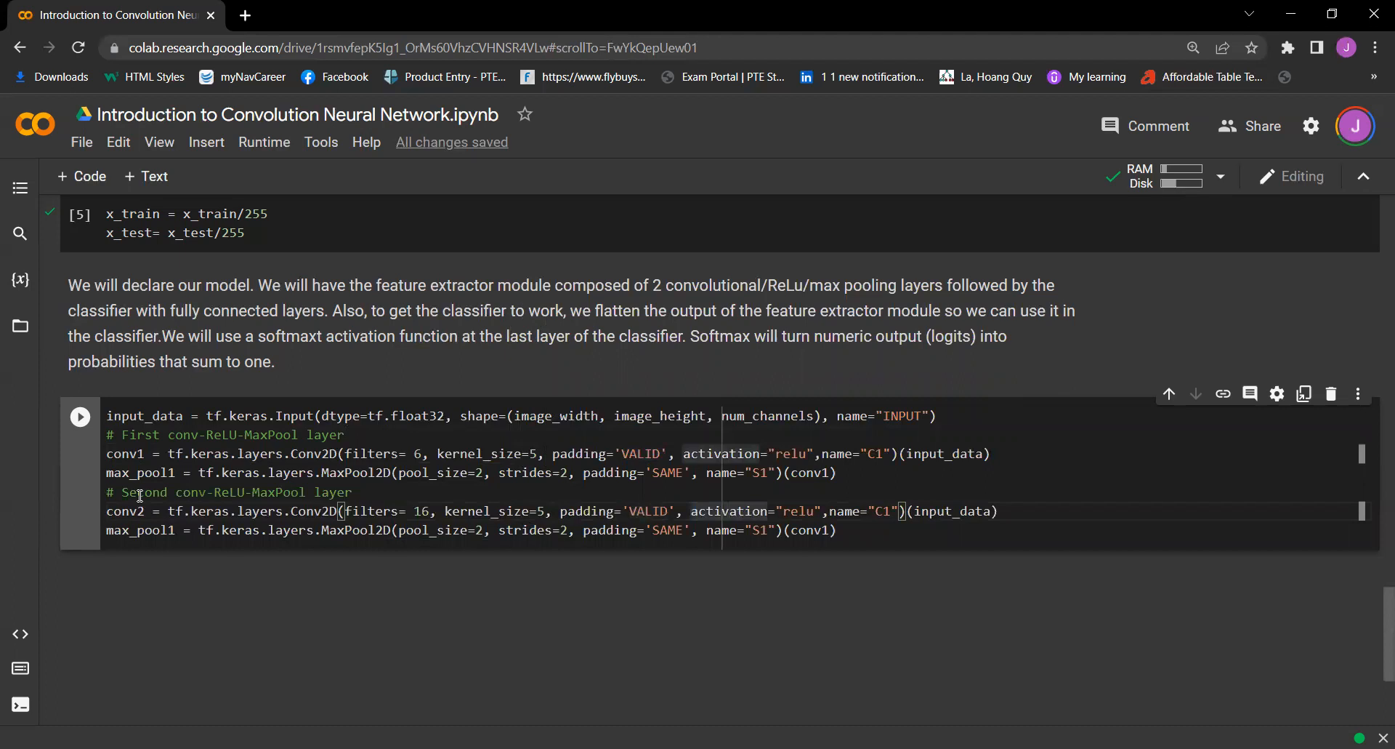
{"action": "key", "text": "Right"}
{"action": "key", "text": "ctrl+Right"}
{"action": "key", "text": "ctrl+Right"}
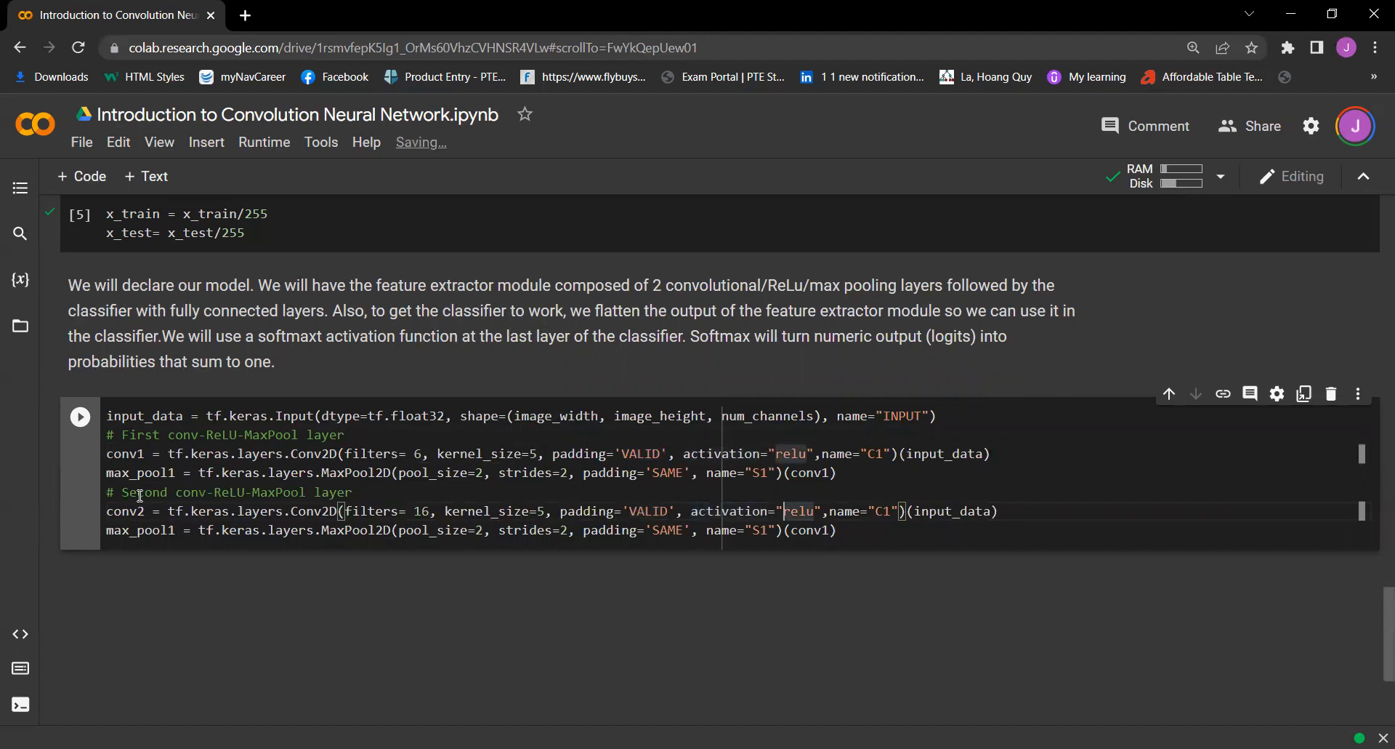
- Name conv2 C3 and feed it max_pool1 instead of input_data
{"action": "key", "text": "shift+Right"}
{"action": "key", "text": "ctrl+Right"}
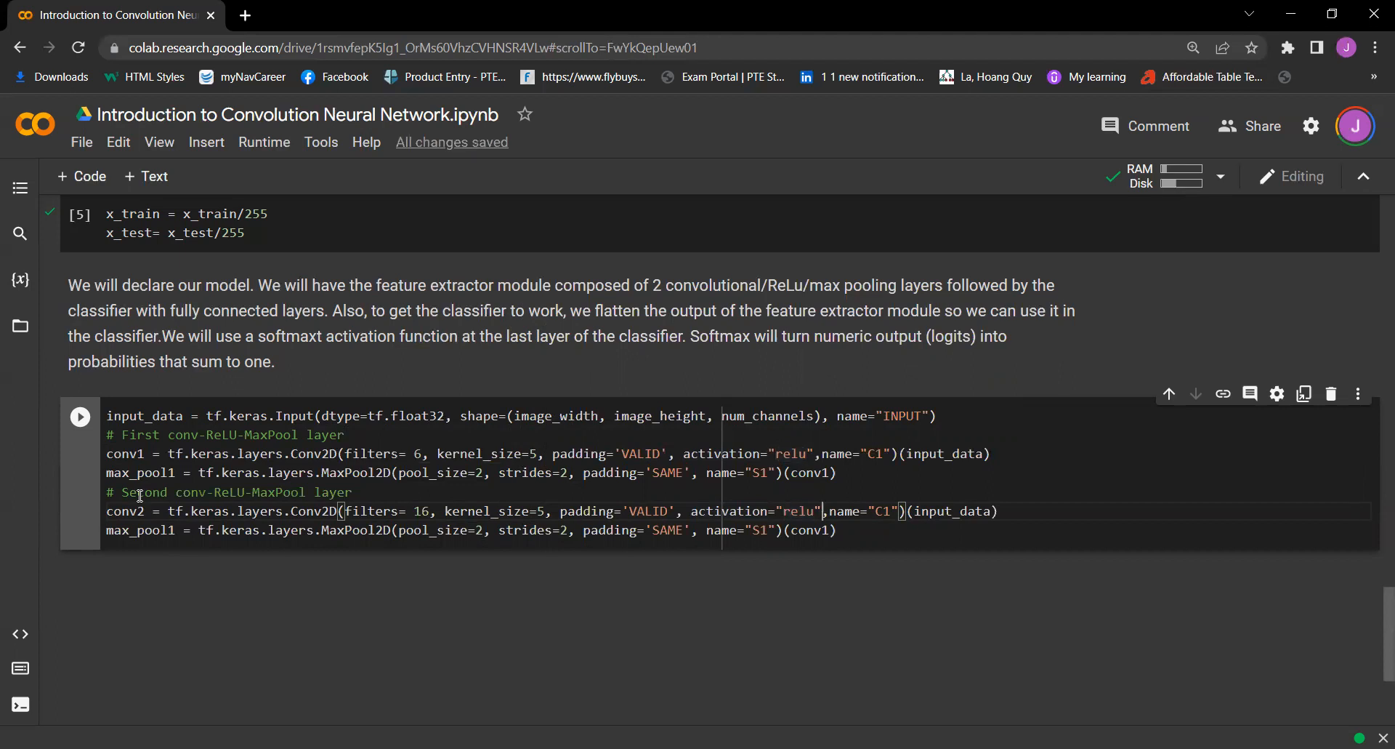
{"action": "key", "text": "Right"}
{"action": "key", "text": "ctrl+Right"}
{"action": "key", "text": "BackSpace"}
{"action": "type", "text": "3"}
{"action": "key", "text": "End"}
{"action": "key", "text": "Left"}
{"action": "key", "text": "BackSpace"}
{"action": "key", "text": "BackSpace"}
{"action": "key", "text": "BackSpace"}
{"action": "key", "text": "BackSpace"}
{"action": "key", "text": "BackSpace"}
{"action": "key", "text": "BackSpace"}
{"action": "key", "text": "BackSpace"}
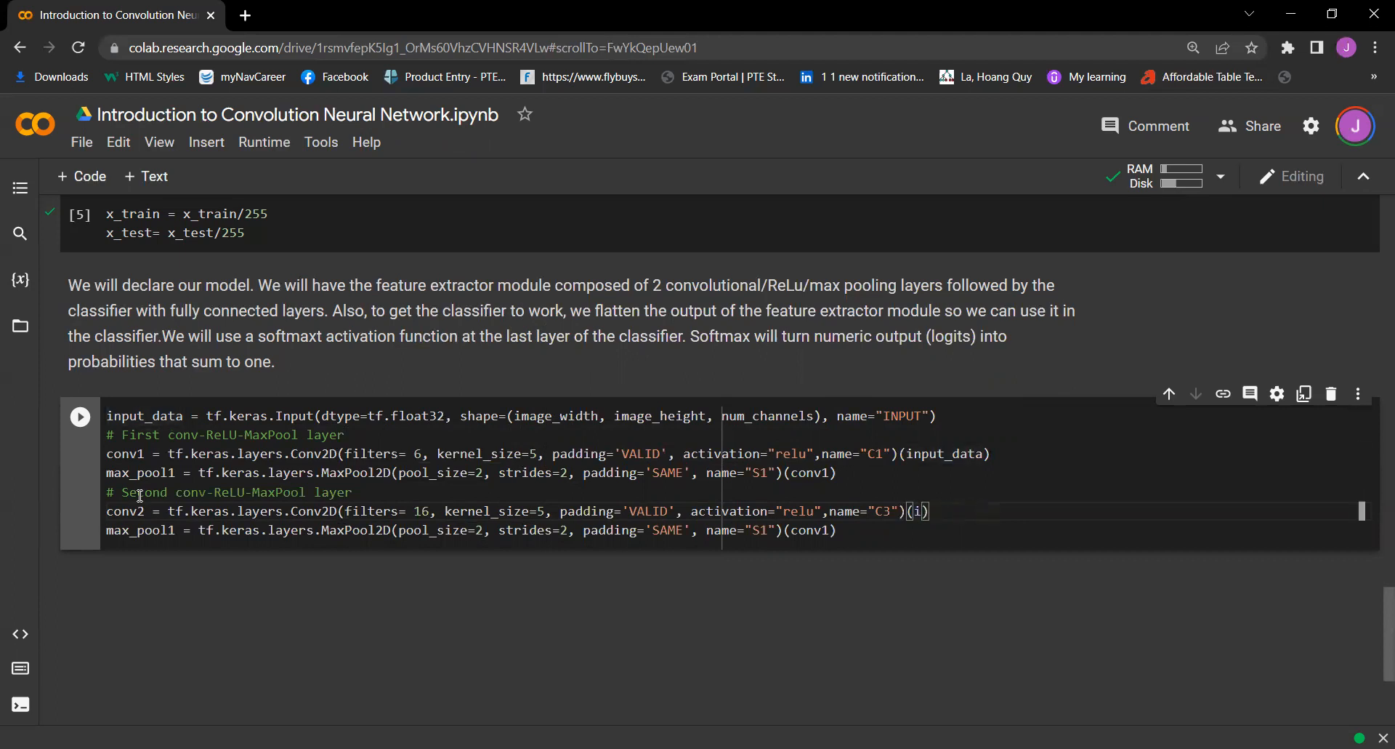
{"action": "key", "text": "BackSpace"}
{"action": "type", "text": "max_pool1"}
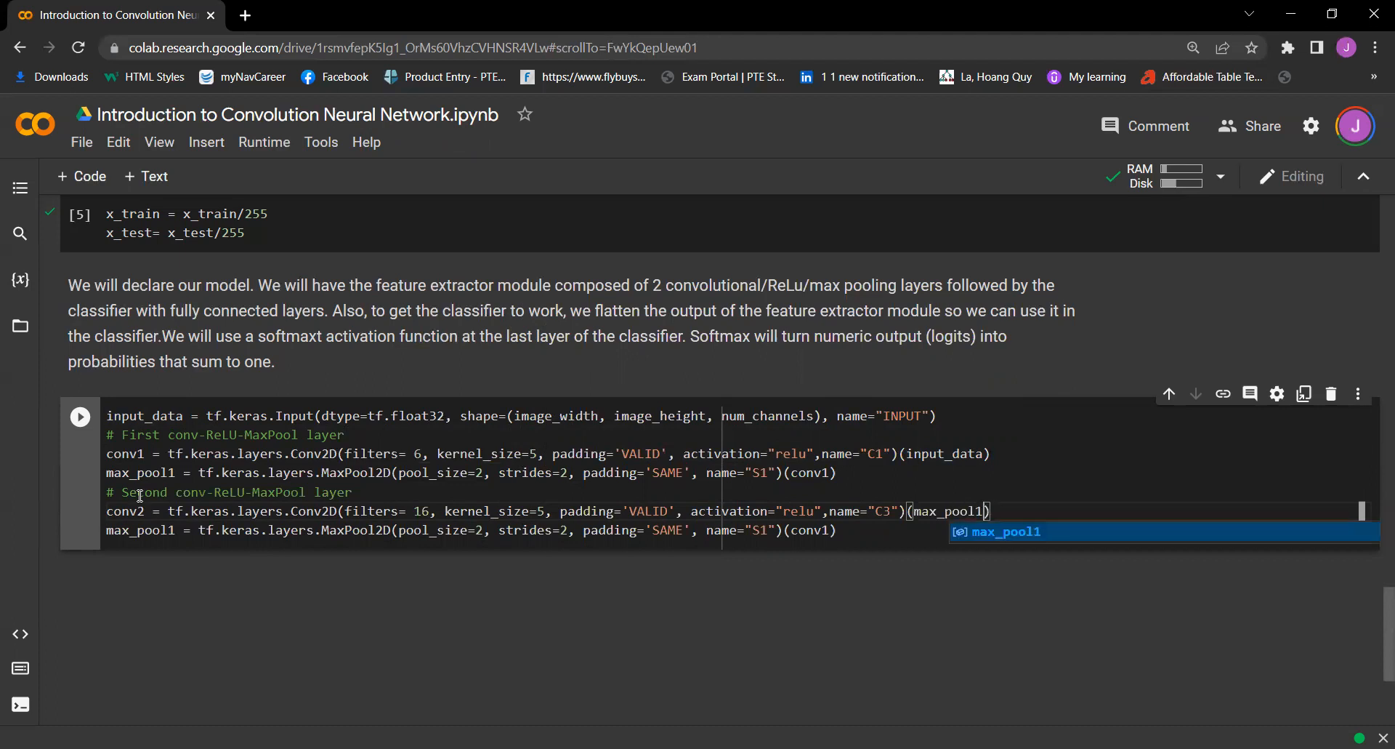
{"action": "key", "text": "Escape"}
{"action": "key", "text": "Down"}
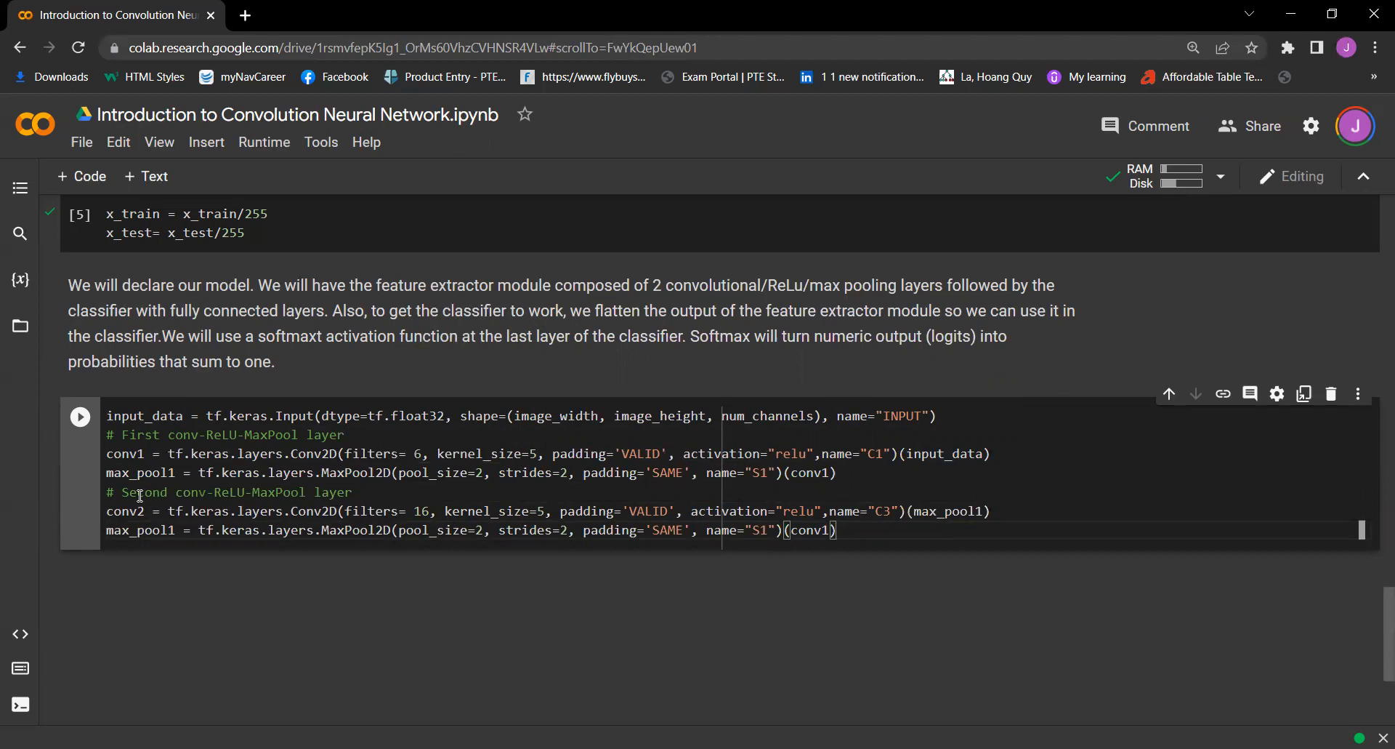
- Rename the second pooling line to max_pool2, named S4, applied to conv2
{"action": "key", "text": "ctrl+Left"}
{"action": "key", "text": "ctrl+Left"}
{"action": "key", "text": "ctrl+Left"}
{"action": "key", "text": "Left"}
{"action": "key", "text": "Left"}
{"action": "key", "text": "BackSpace"}
{"action": "type", "text": "2"}
{"action": "key", "text": "ctrl+Right"}
{"action": "key", "text": "ctrl+Right"}
{"action": "key", "text": "ctrl+Right"}
{"action": "key", "text": "ctrl+Right"}
{"action": "key", "text": "ctrl+Right"}
{"action": "key", "text": "ctrl+Right"}
{"action": "key", "text": "ctrl+Right"}
{"action": "key", "text": "ctrl+Right"}
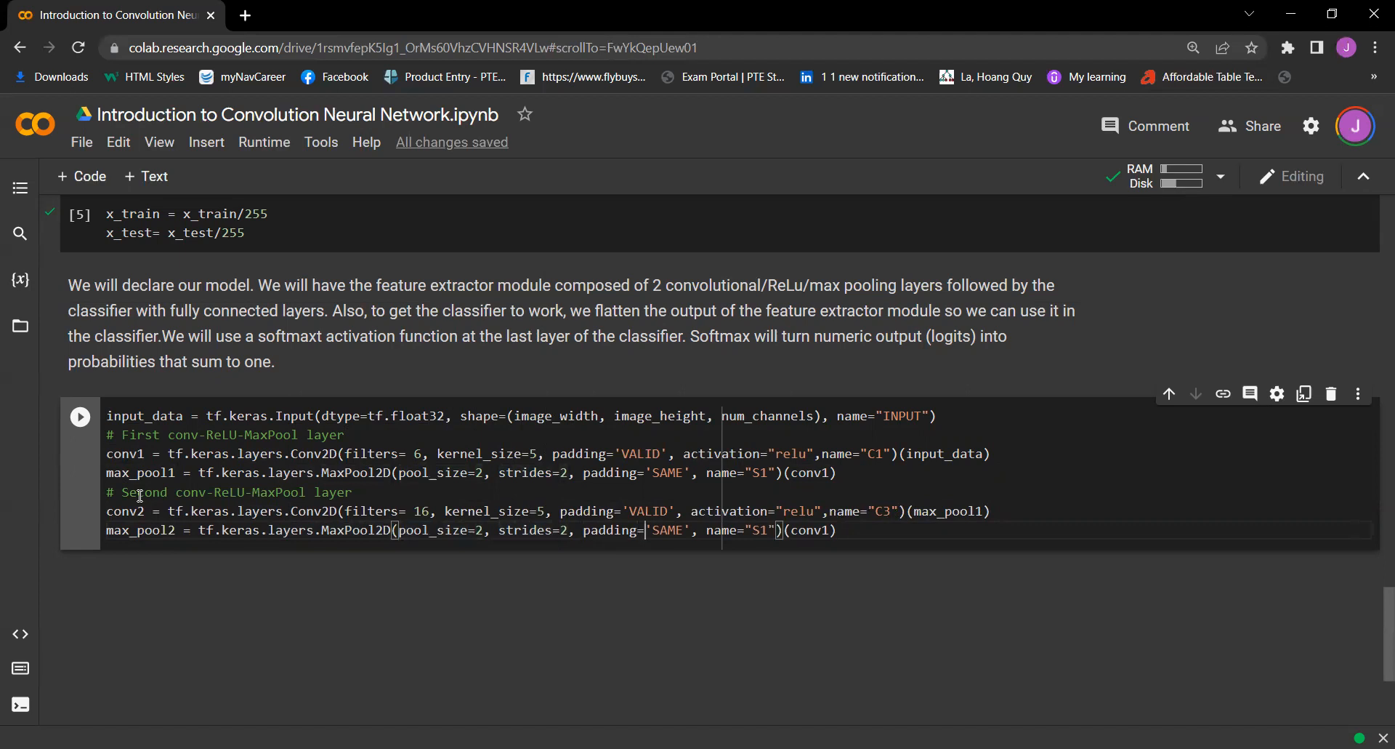
{"action": "key", "text": "ctrl+Right"}
{"action": "key", "text": "ctrl+Right"}
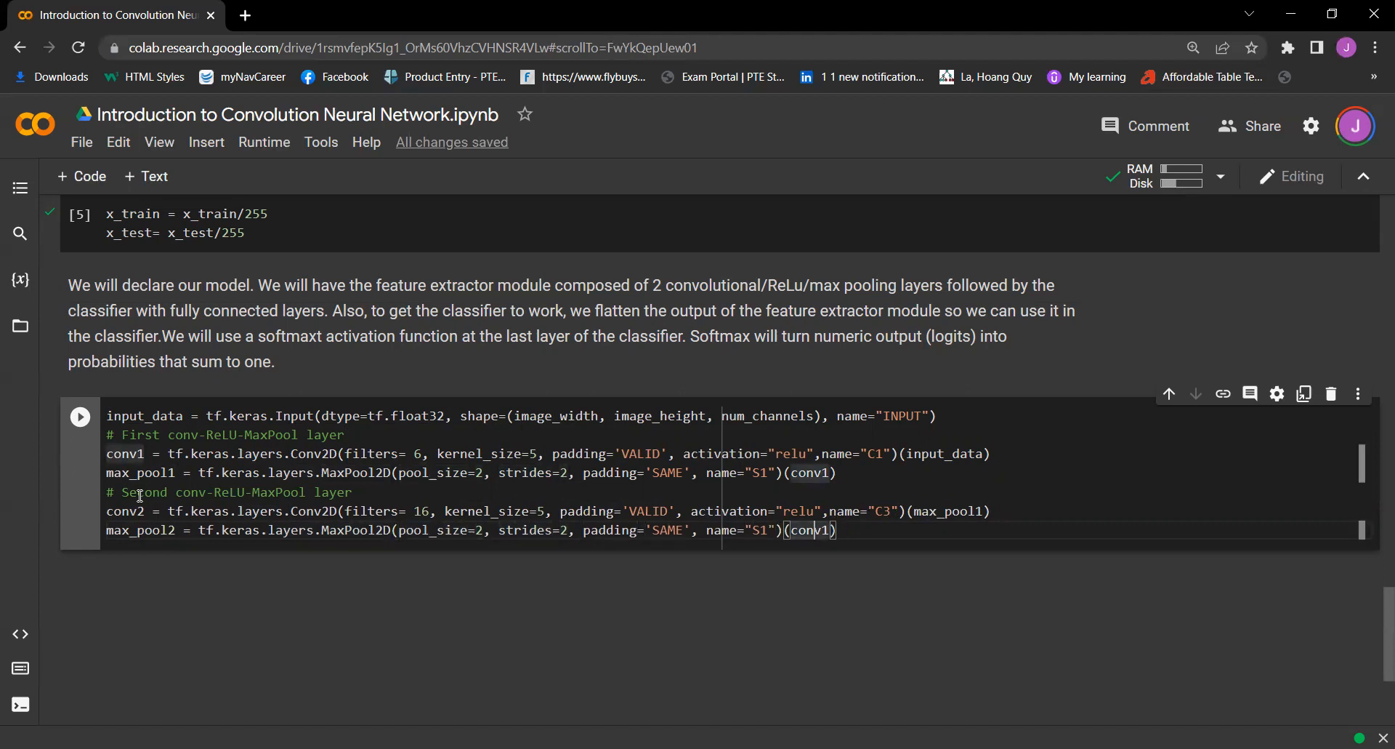
{"action": "key", "text": "ctrl+Left"}
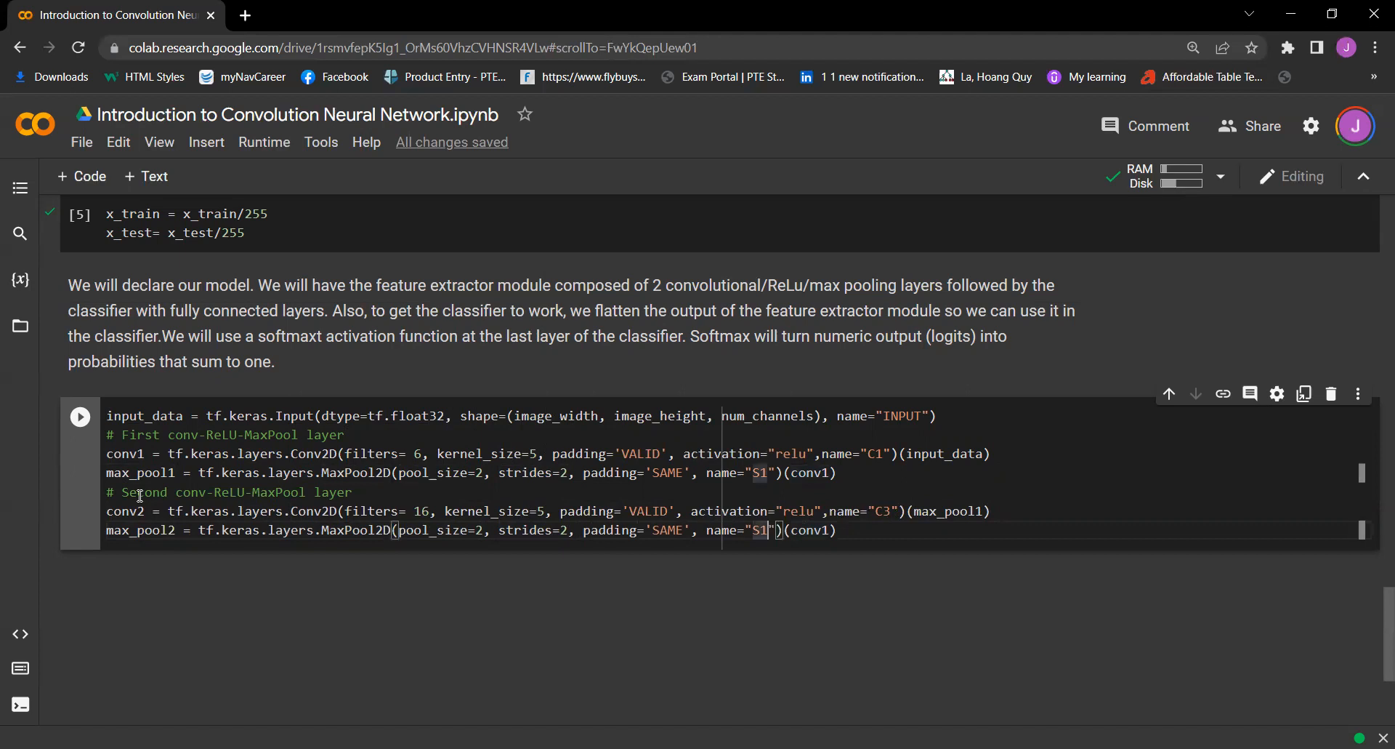
{"action": "key", "text": "BackSpace"}
{"action": "type", "text": "4"}
{"action": "key", "text": "ctrl+Right"}
{"action": "key", "text": "ctrl+Right"}
{"action": "key", "text": "BackSpace"}
{"action": "type", "text": "2"}
{"action": "key", "text": "End"}
{"action": "key", "text": "Return"}
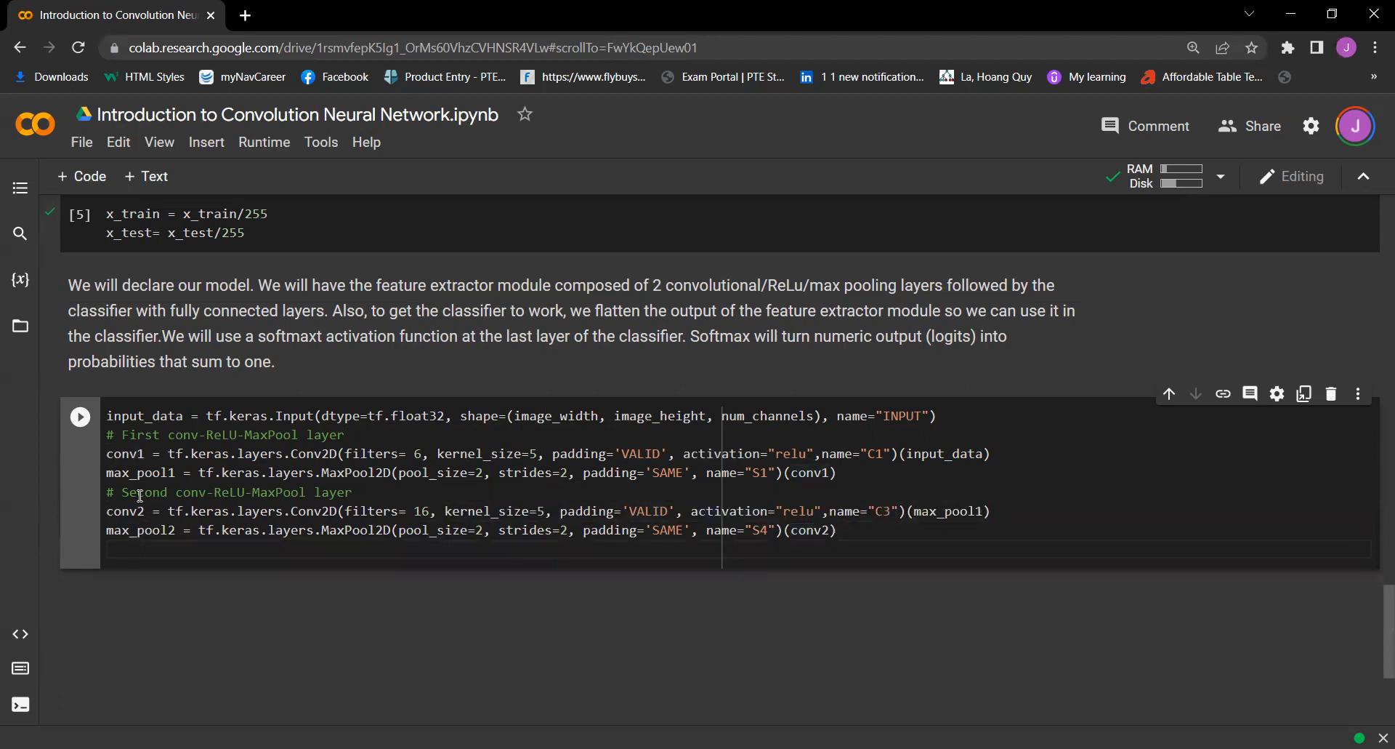
{"action": "type", "text": "# F"}
{"action": "type", "text": "latten la"}
{"action": "type", "text": "yer"}
- Add a '# Flatten layer' comment and flatten = tf.keras.layers.Flatten(name="FLATTEN")(max_pool2)
{"action": "key", "text": "Return"}
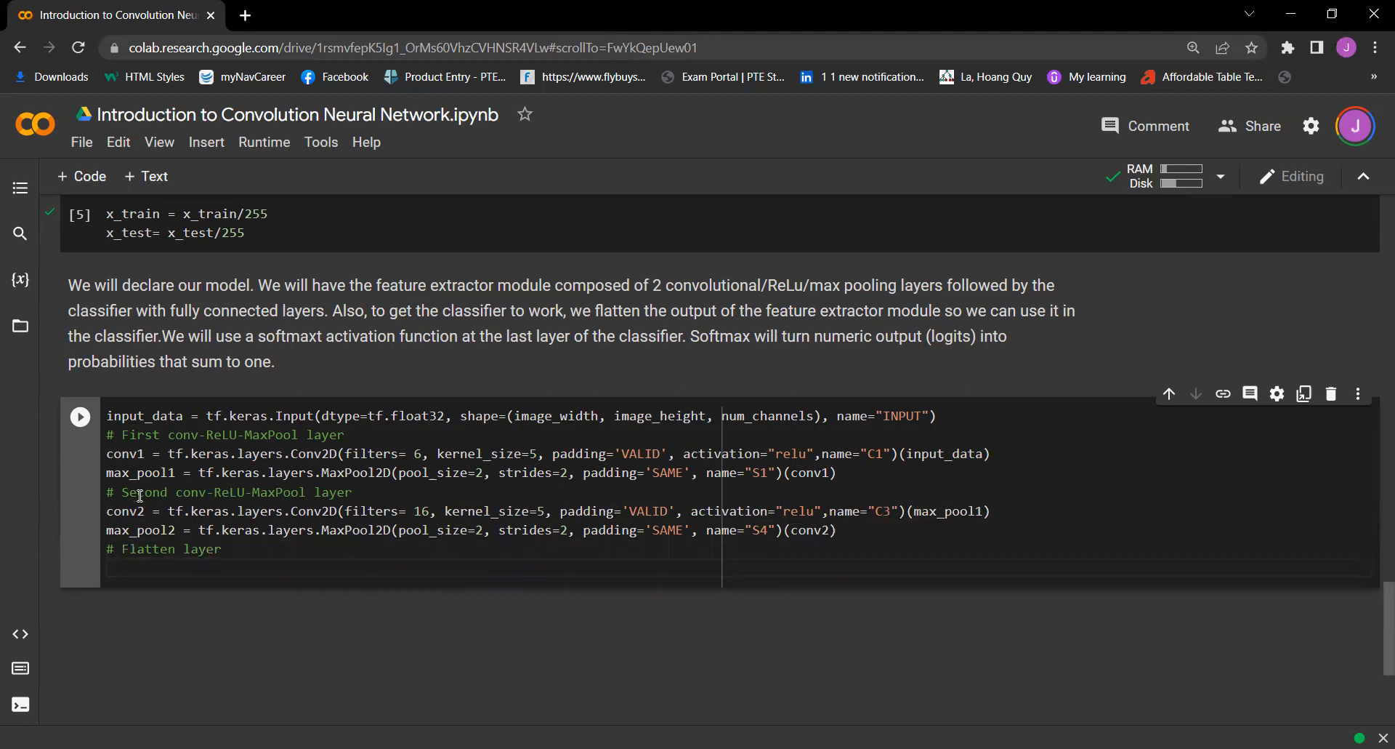
{"action": "type", "text": "flatten"}
{"action": "type", "text": " tf."}
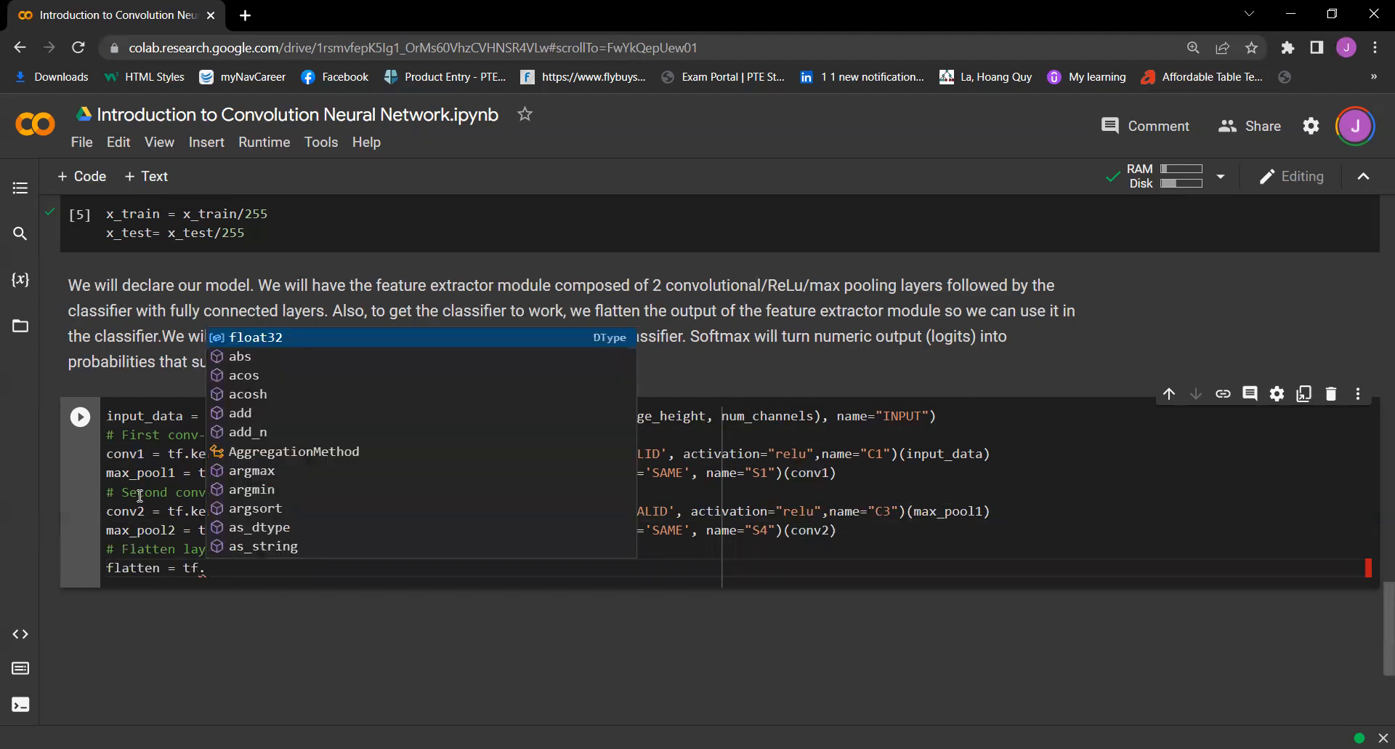
{"action": "type", "text": "keras."}
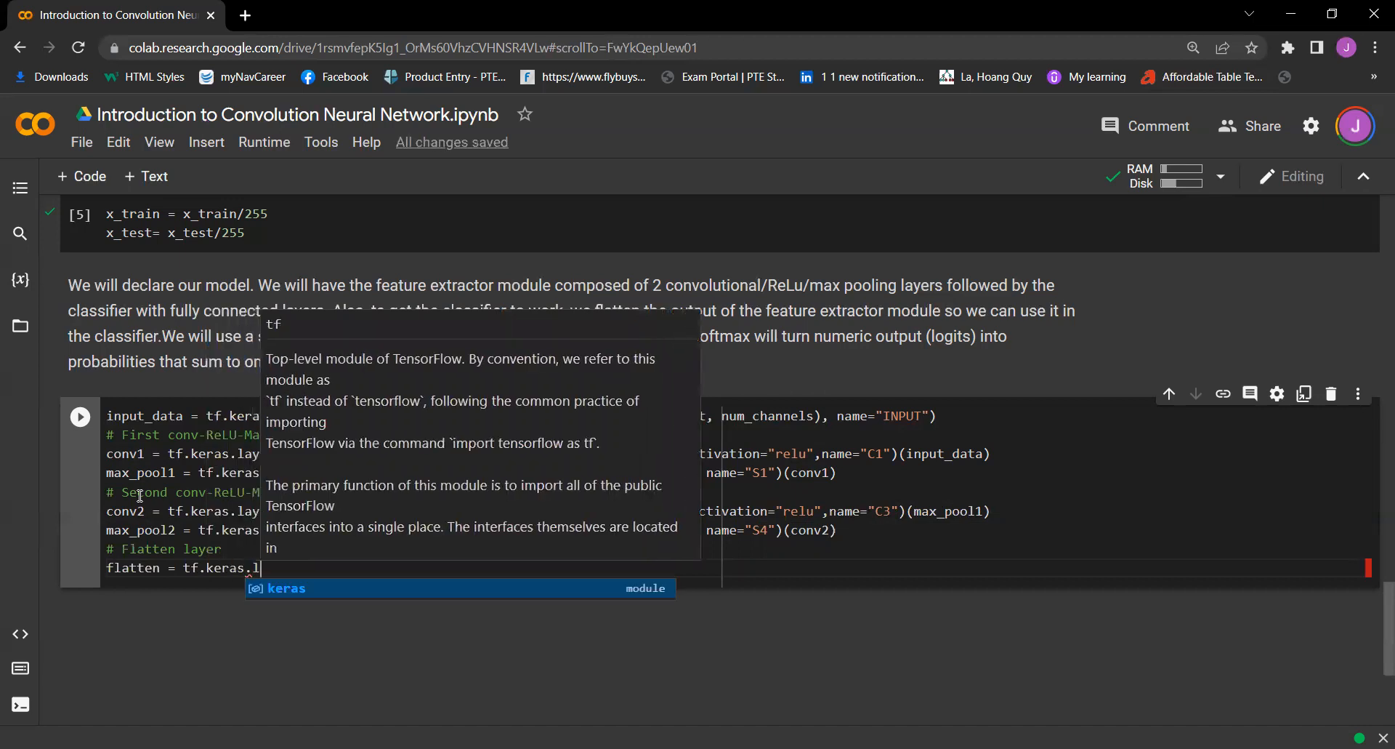
{"action": "type", "text": "laters"}
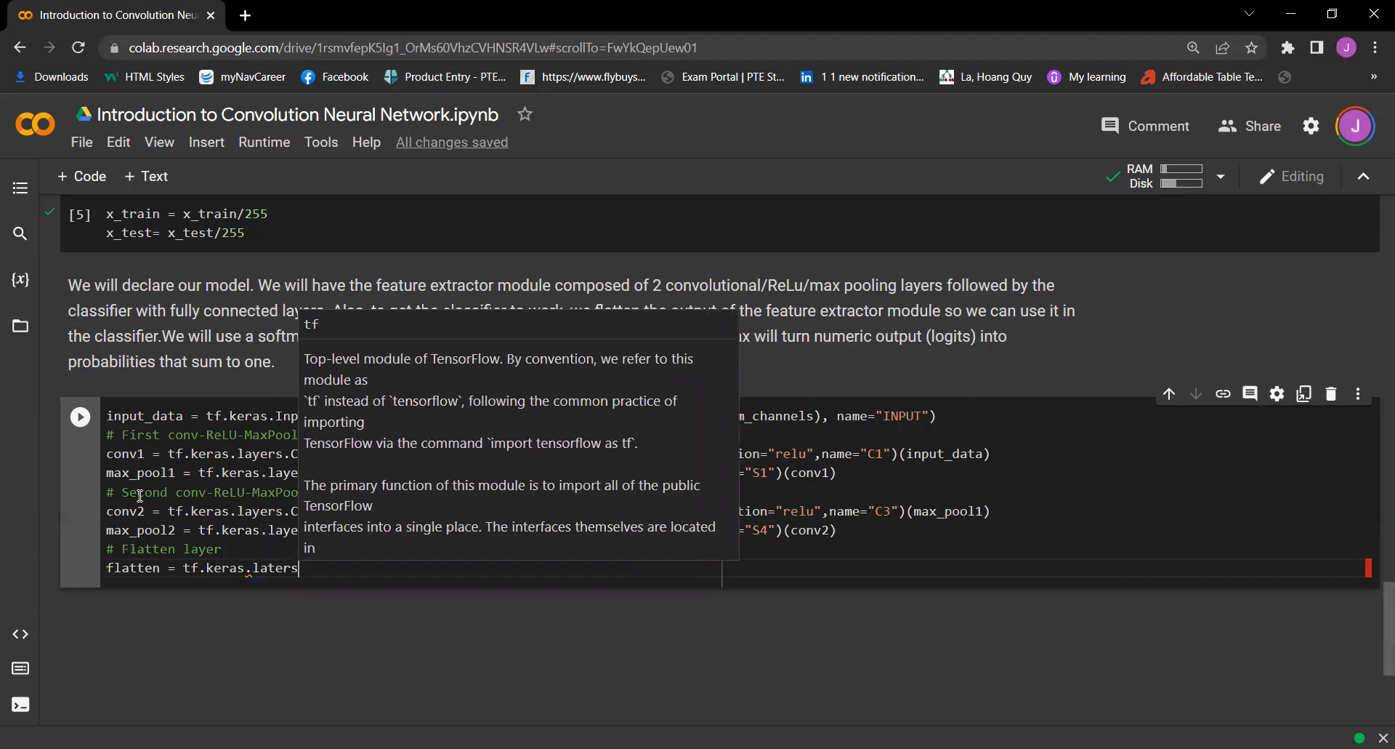
{"action": "key", "text": "BackSpace"}
{"action": "key", "text": "BackSpace"}
{"action": "key", "text": "BackSpace"}
{"action": "key", "text": "BackSpace"}
{"action": "type", "text": "yers."}
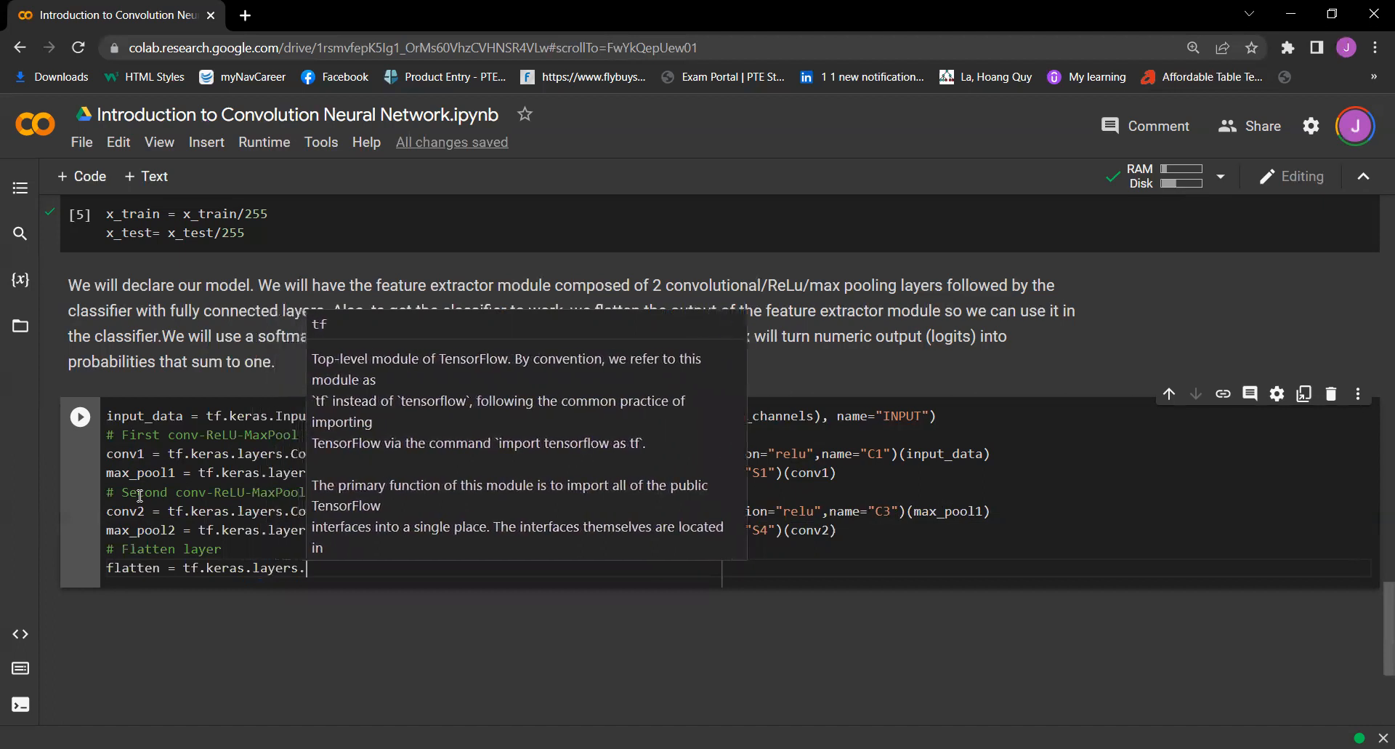
{"action": "type", "text": "Flat"}
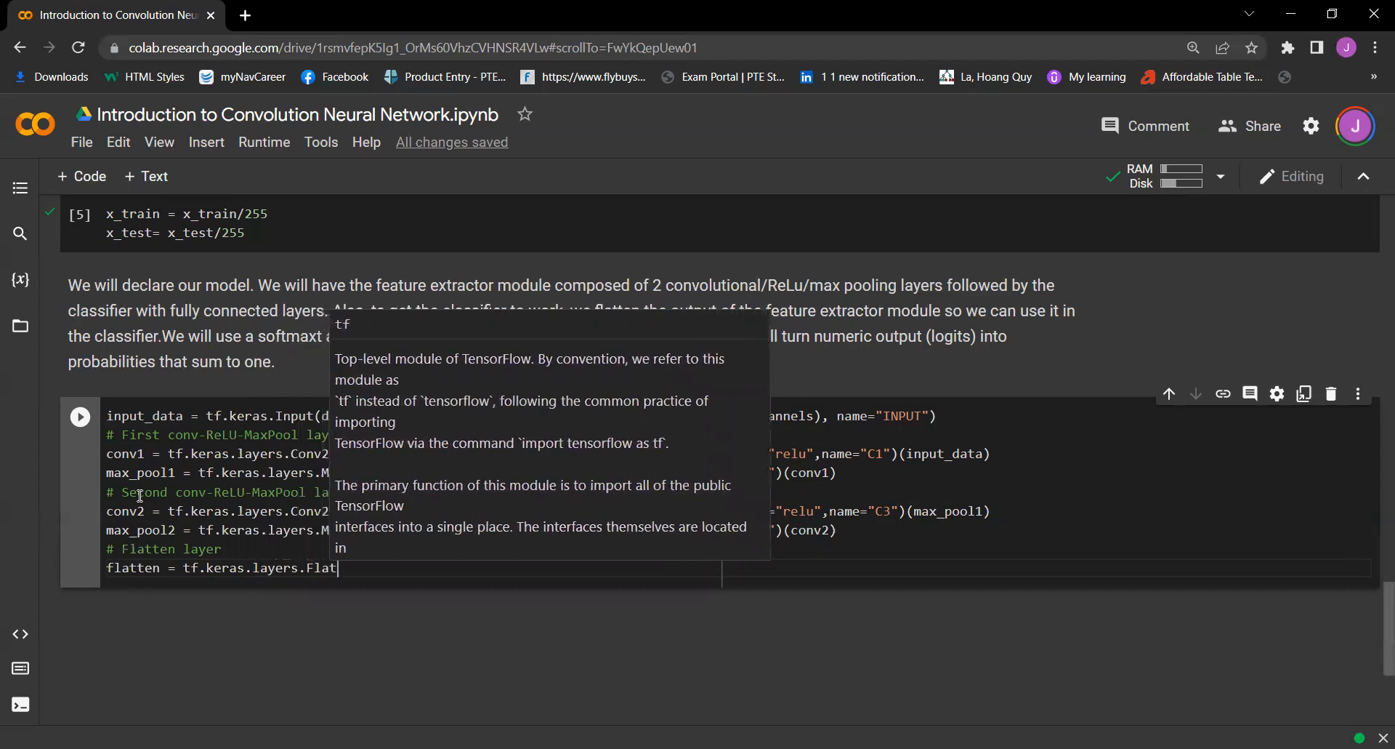
{"action": "type", "text": "ten(name="}
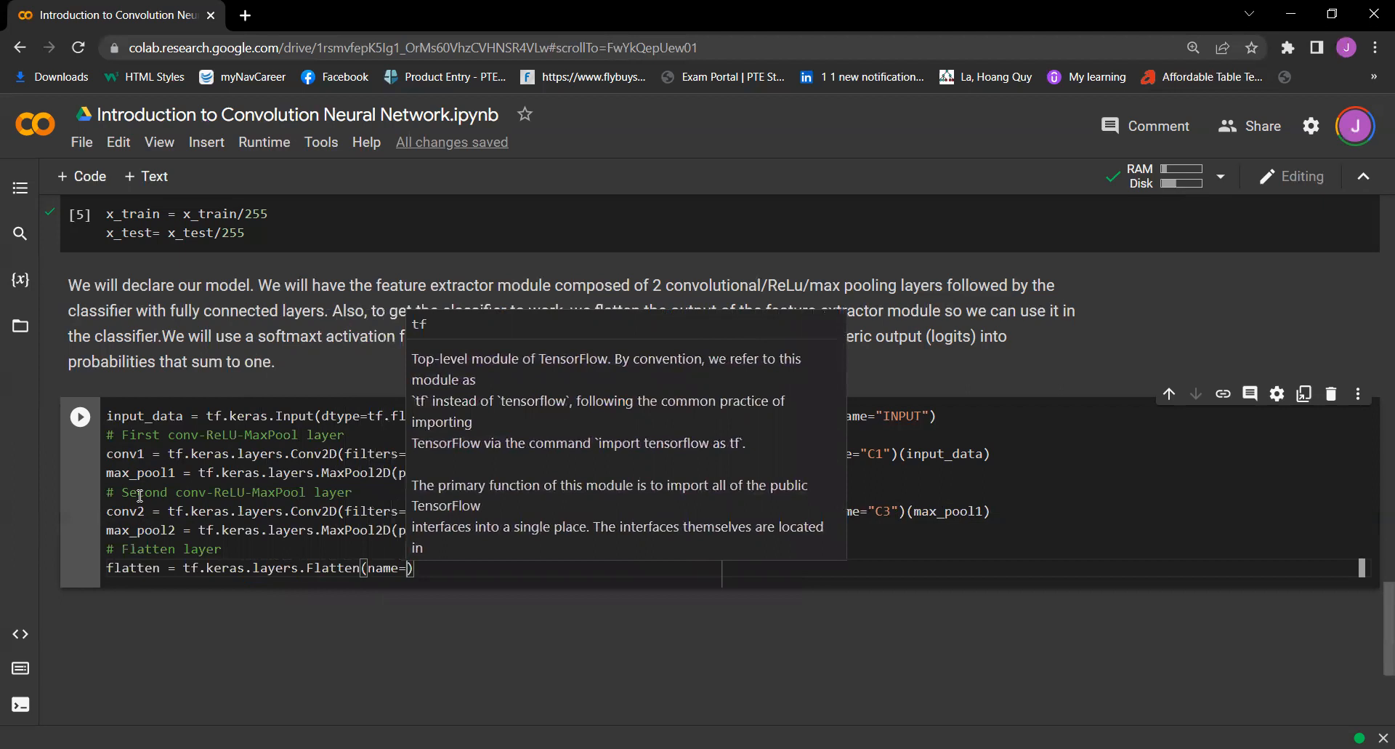
{"action": "type", "text": "\"FL"}
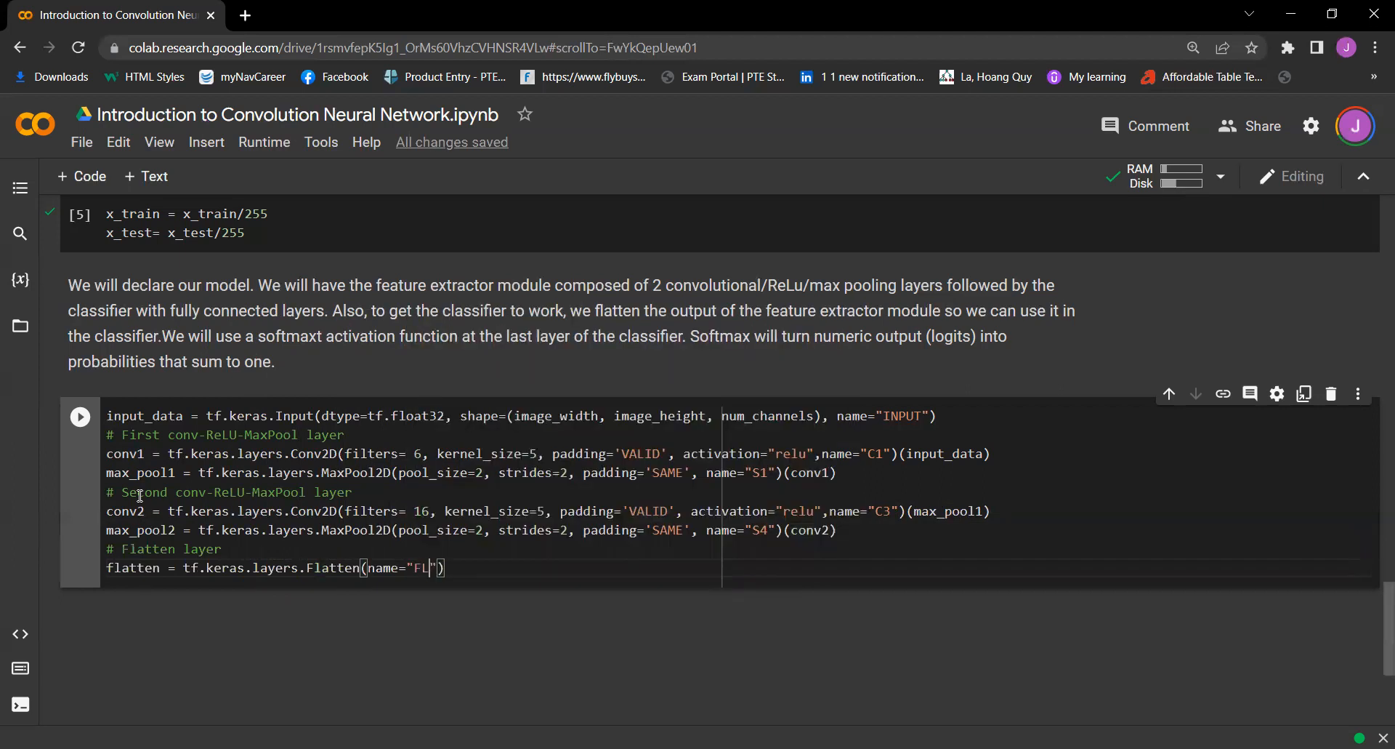
{"action": "type", "text": "ATTEN\")"}
{"action": "type", "text": "(max"}
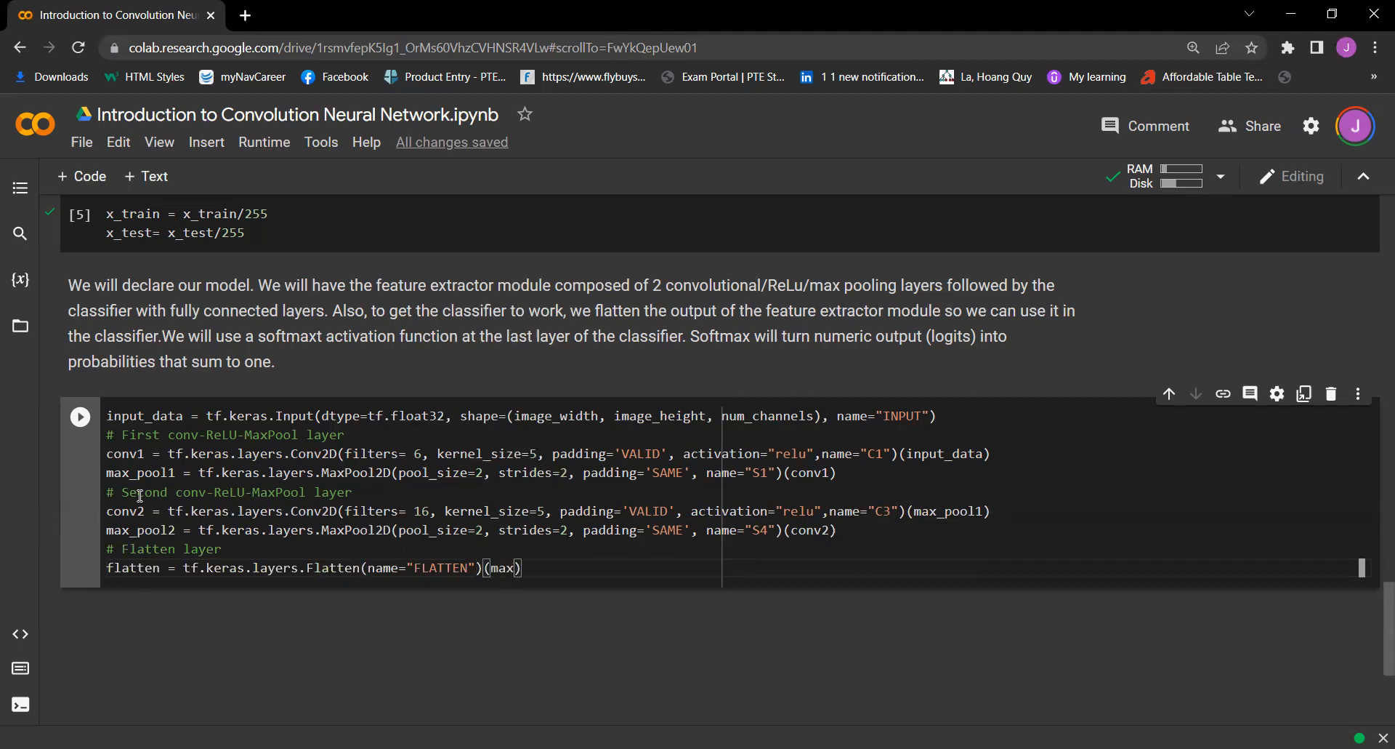
{"action": "type", "text": "_pool2"}
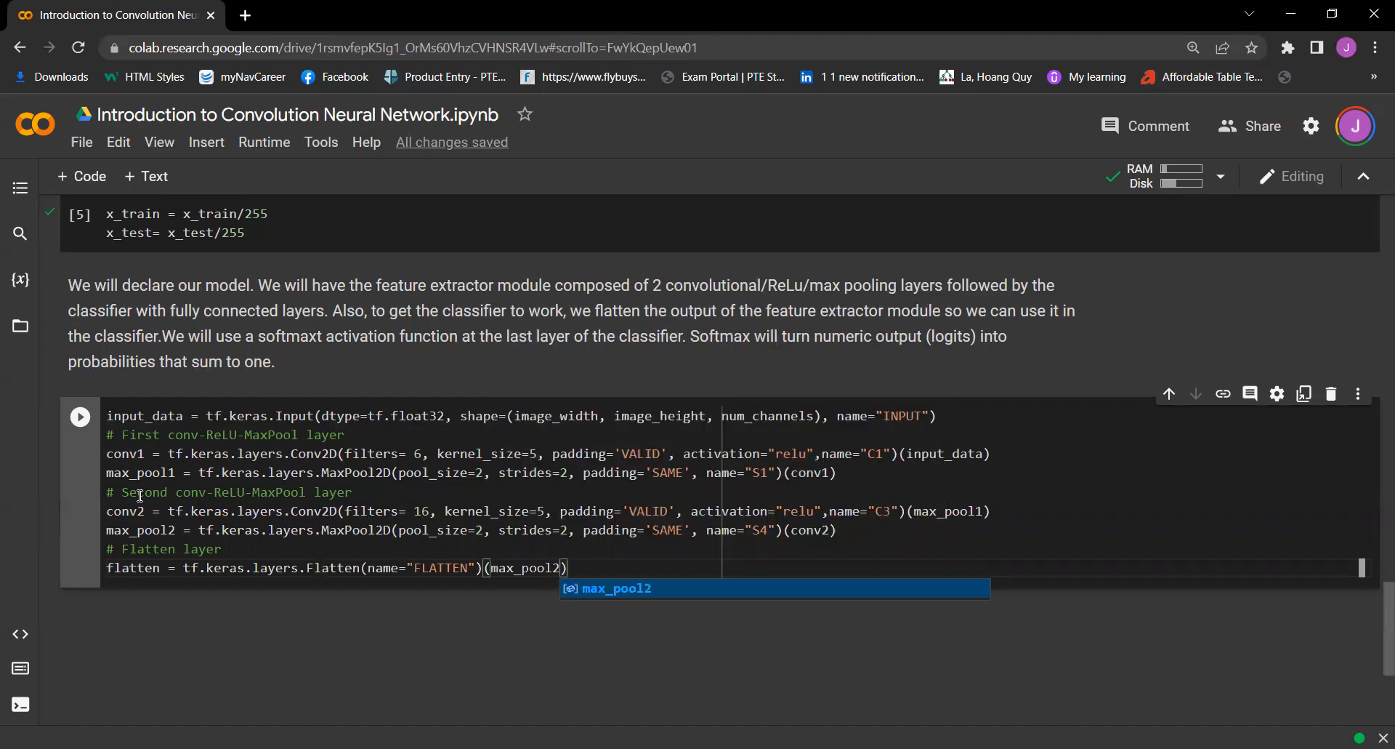
{"action": "type", "text": ")"}
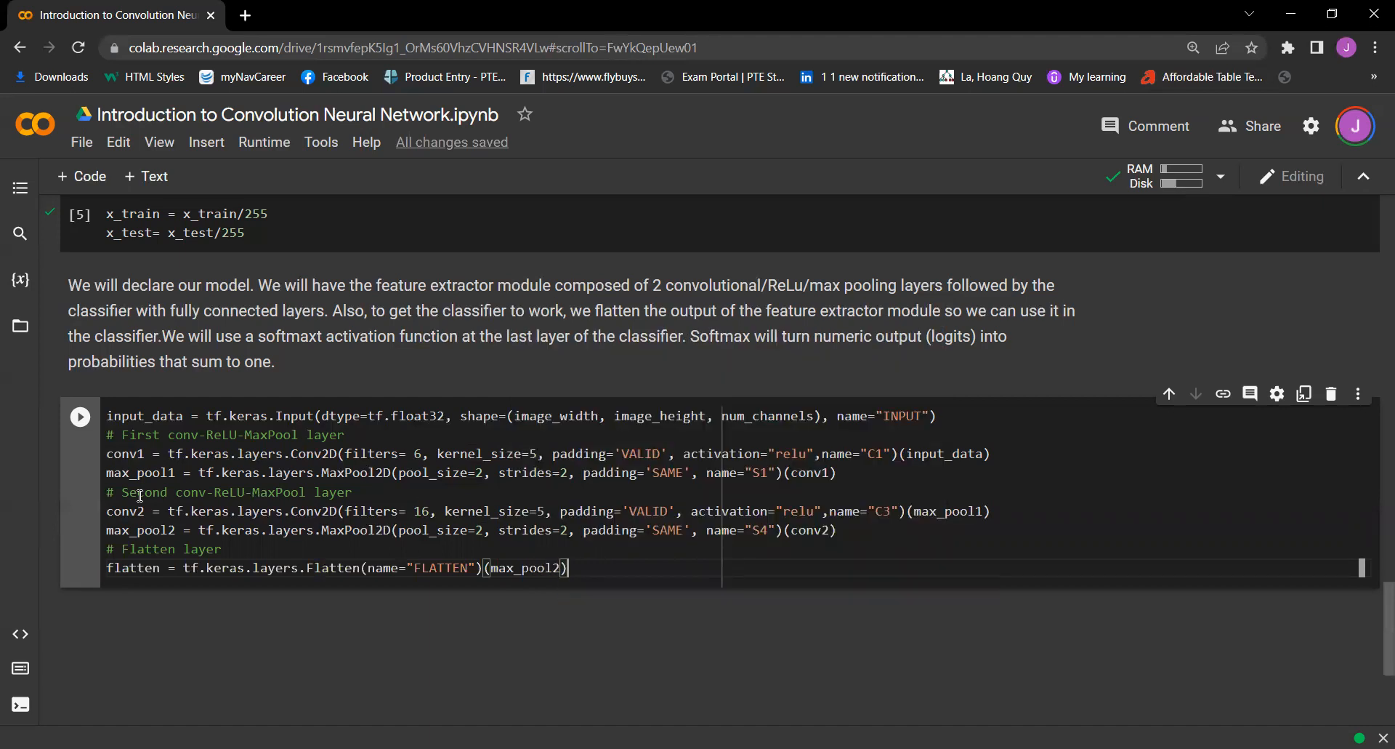
{"action": "key", "text": "Return"}
{"action": "type", "text": "# "}
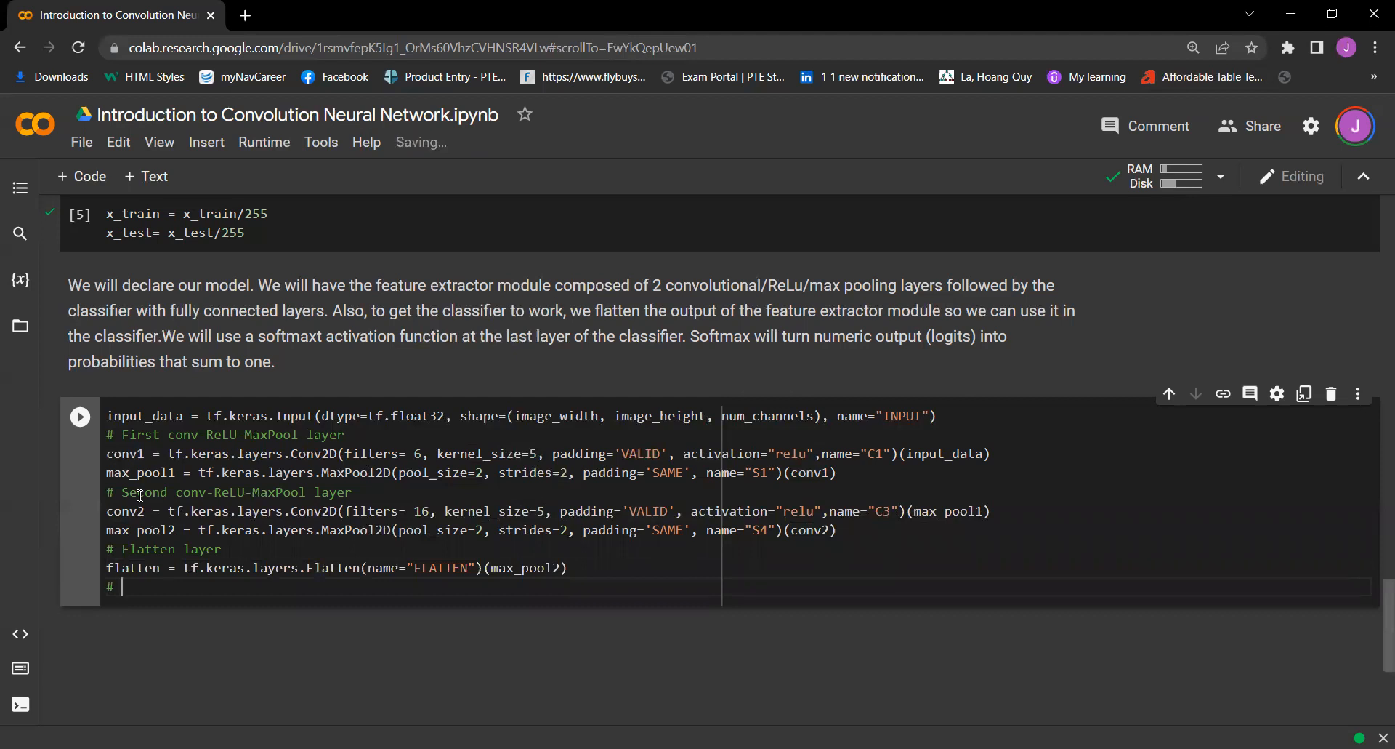
{"action": "type", "text": "First f"}
{"action": "type", "text": "ullyconnected layer"}
- Define fully_connected1 as a 120-unit relu Dense layer named F5 applied to flatten
{"action": "key", "text": "Return"}
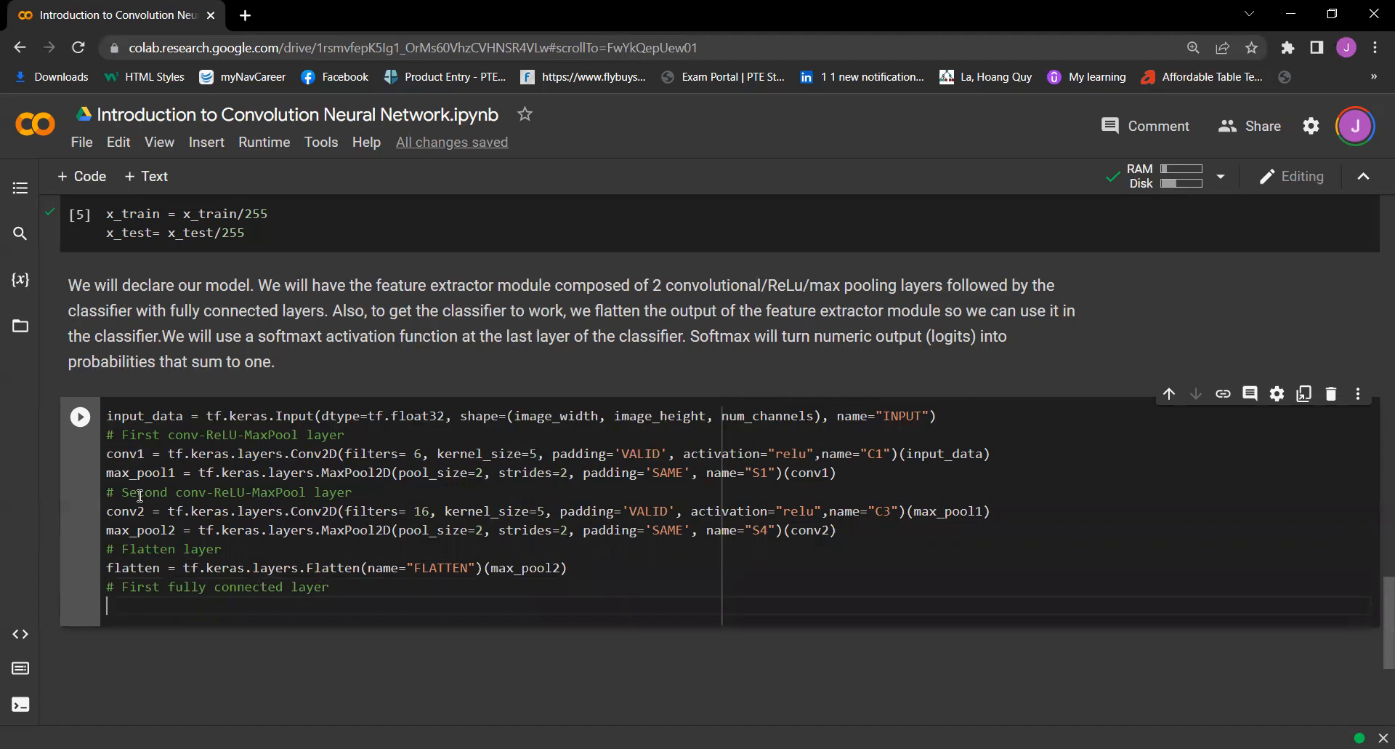
{"action": "type", "text": "fully_"}
{"action": "type", "text": "coon"}
{"action": "key", "text": "BackSpace"}
{"action": "key", "text": "BackSpace"}
{"action": "type", "text": "nnected2"}
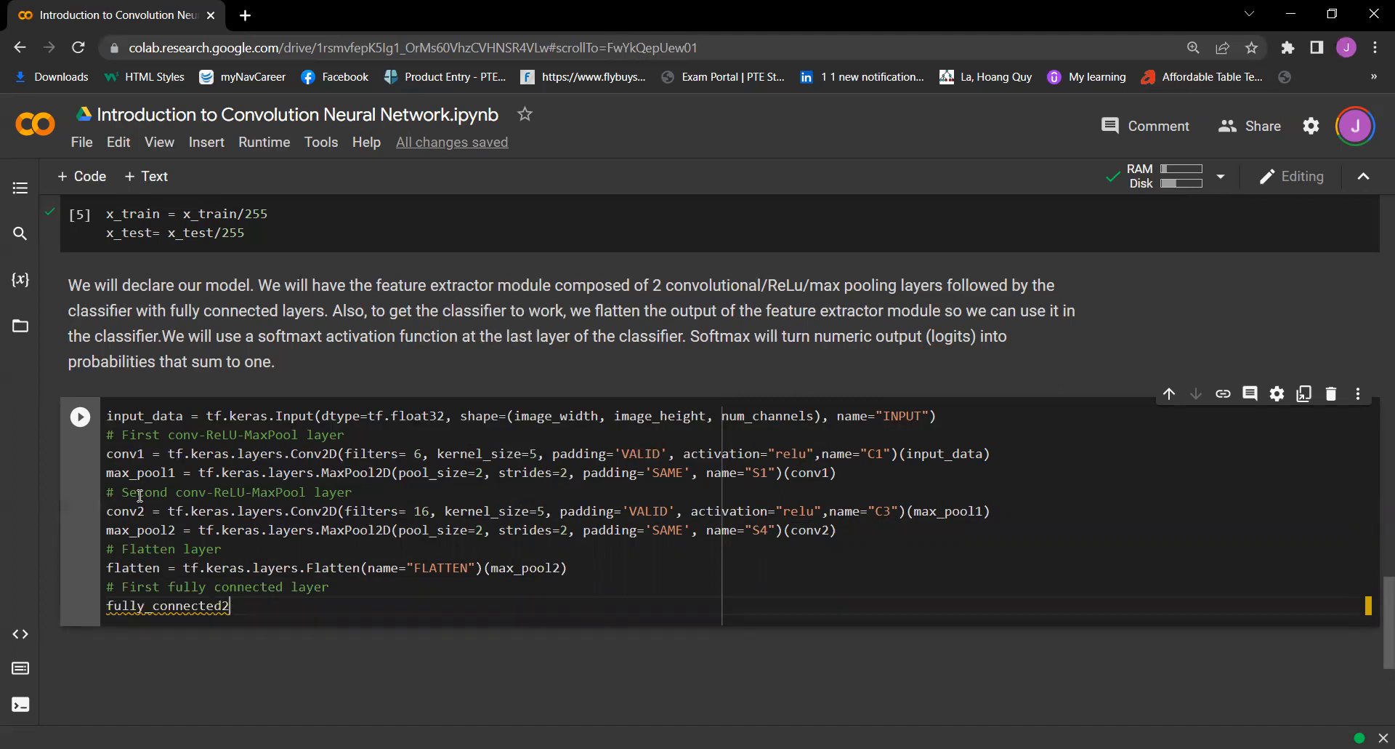
{"action": "key", "text": "BackSpace"}
{"action": "type", "text": "1"}
{"action": "type", "text": " tf"}
{"action": "key", "text": "BackSpace"}
{"action": "key", "text": "BackSpace"}
{"action": "type", "text": "= tf.kera"}
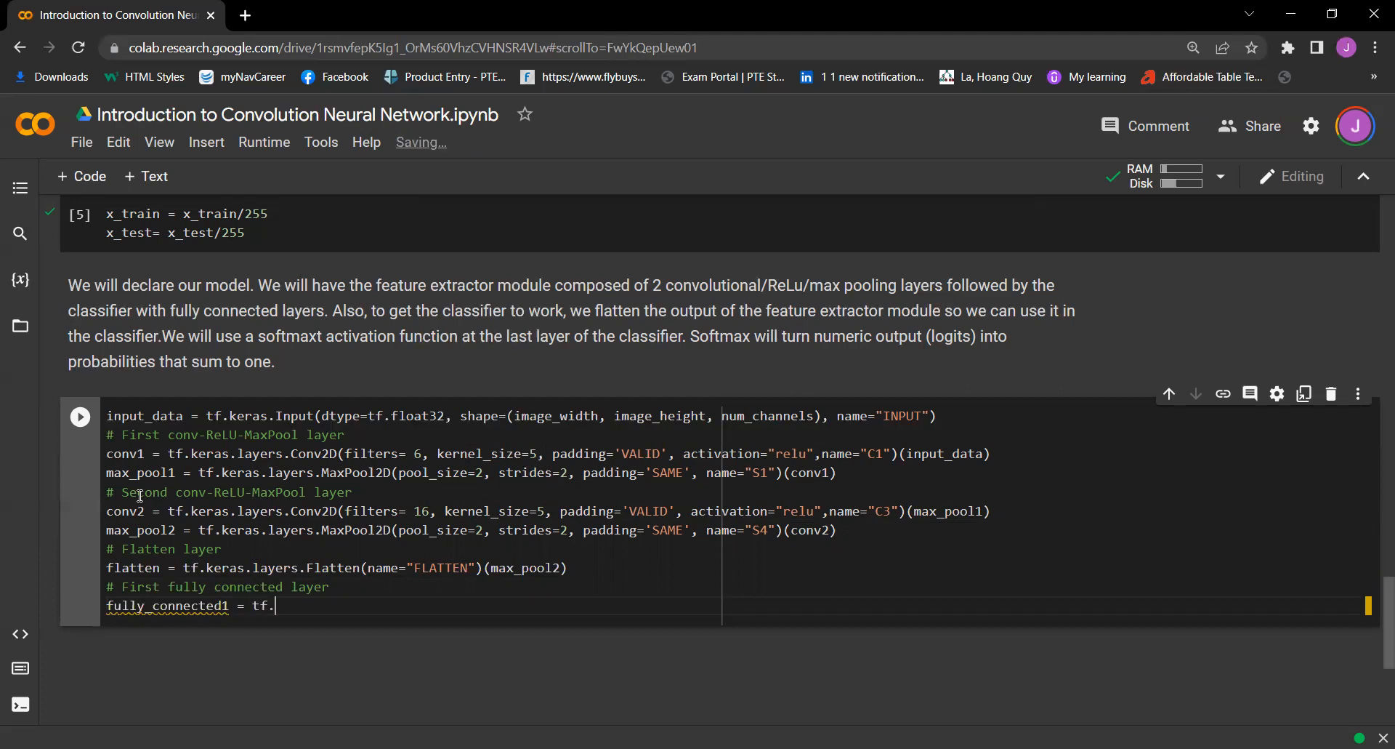
{"action": "type", "text": "s.lay"}
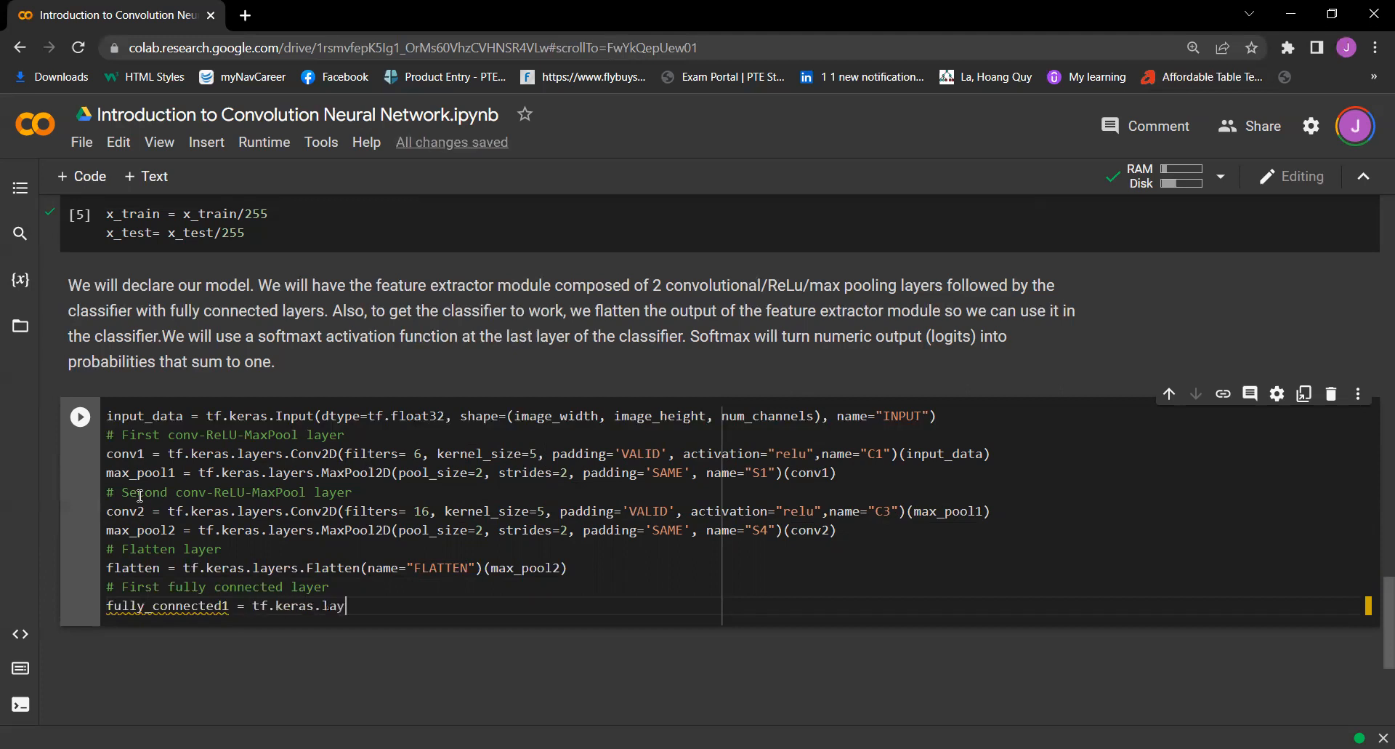
{"action": "type", "text": "ers.Dense("}
{"action": "type", "text": "units=1"}
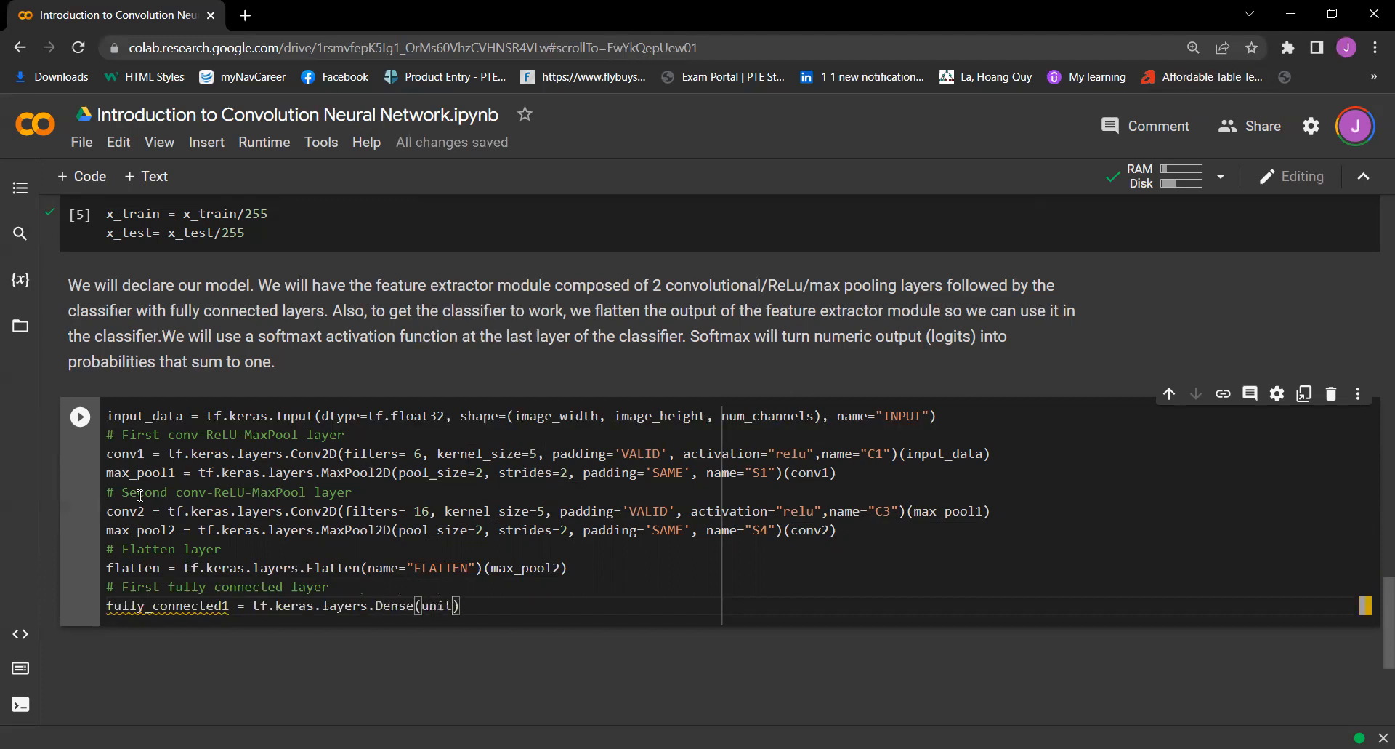
{"action": "type", "text": "20"}
{"action": "type", "text": ", activatio"}
{"action": "type", "text": "n='relu'"}
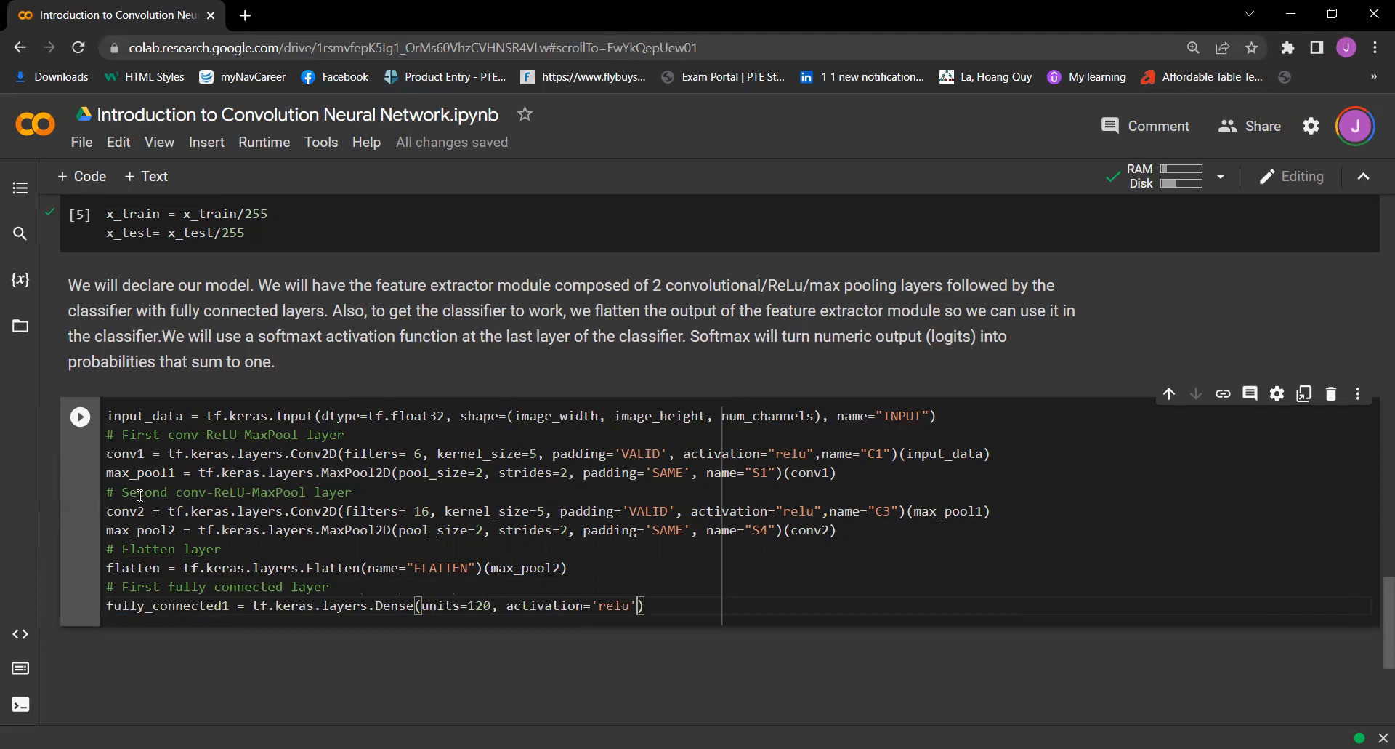
{"action": "type", "text": ", name="}
{"action": "type", "text": "'F"}
{"action": "type", "text": "5"}
{"action": "type", "text": "(Flatten"}
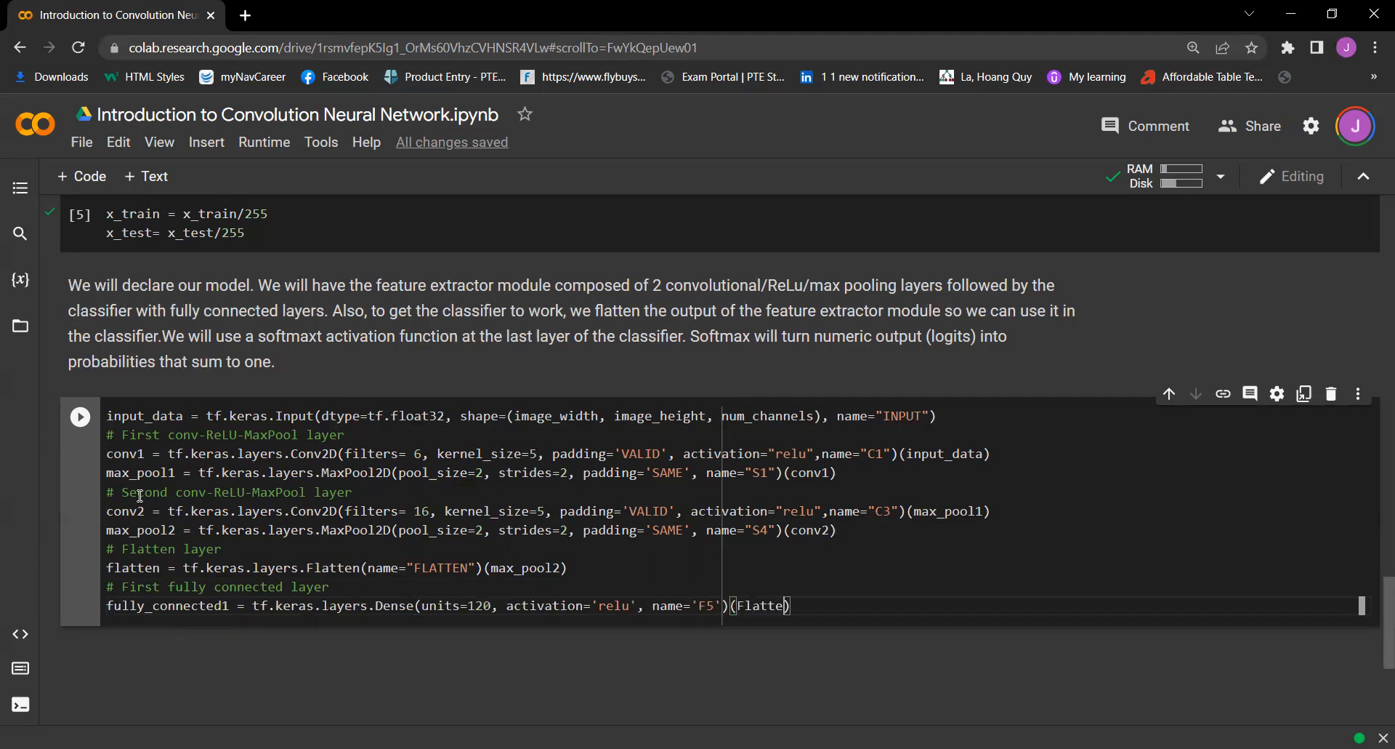
{"action": "key", "text": "ctrl+Left"}
{"action": "key", "text": "Delete"}
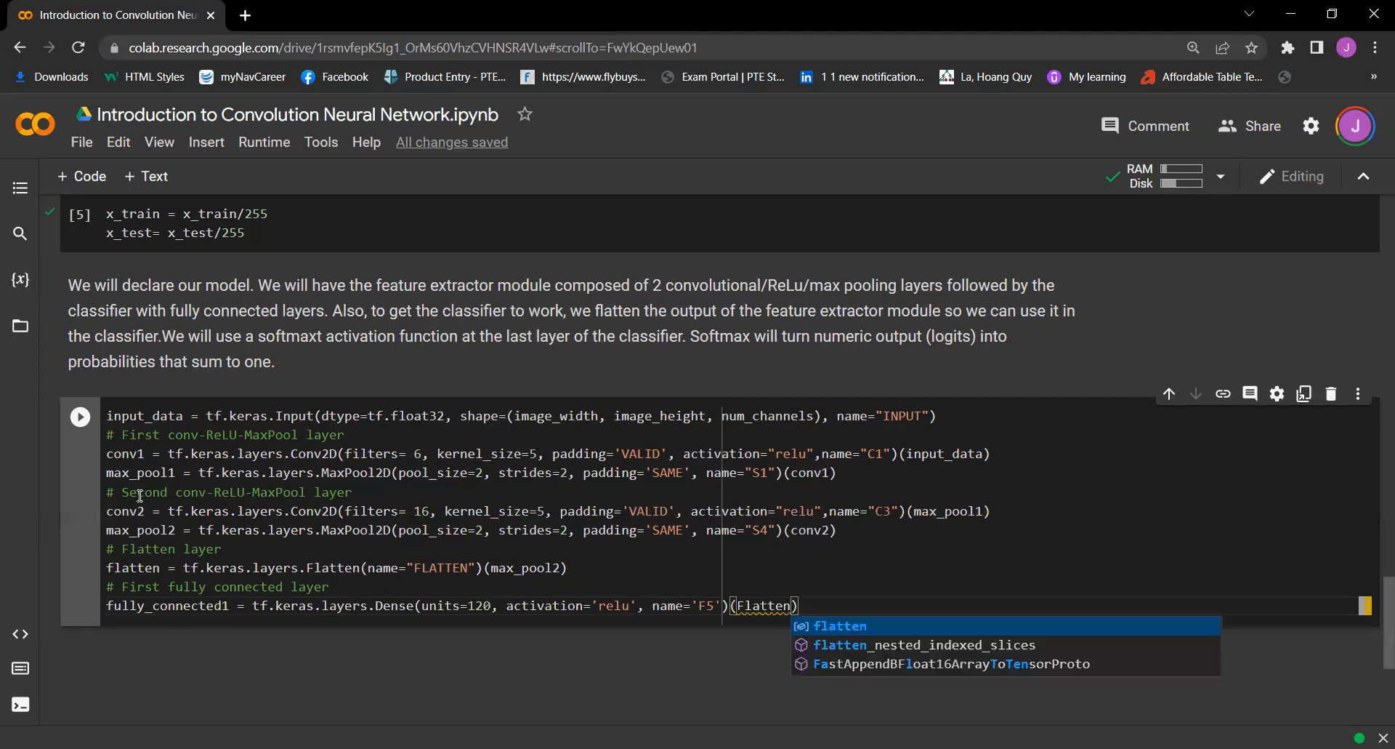
{"action": "type", "text": "f"}
{"action": "type", "text": "f"}
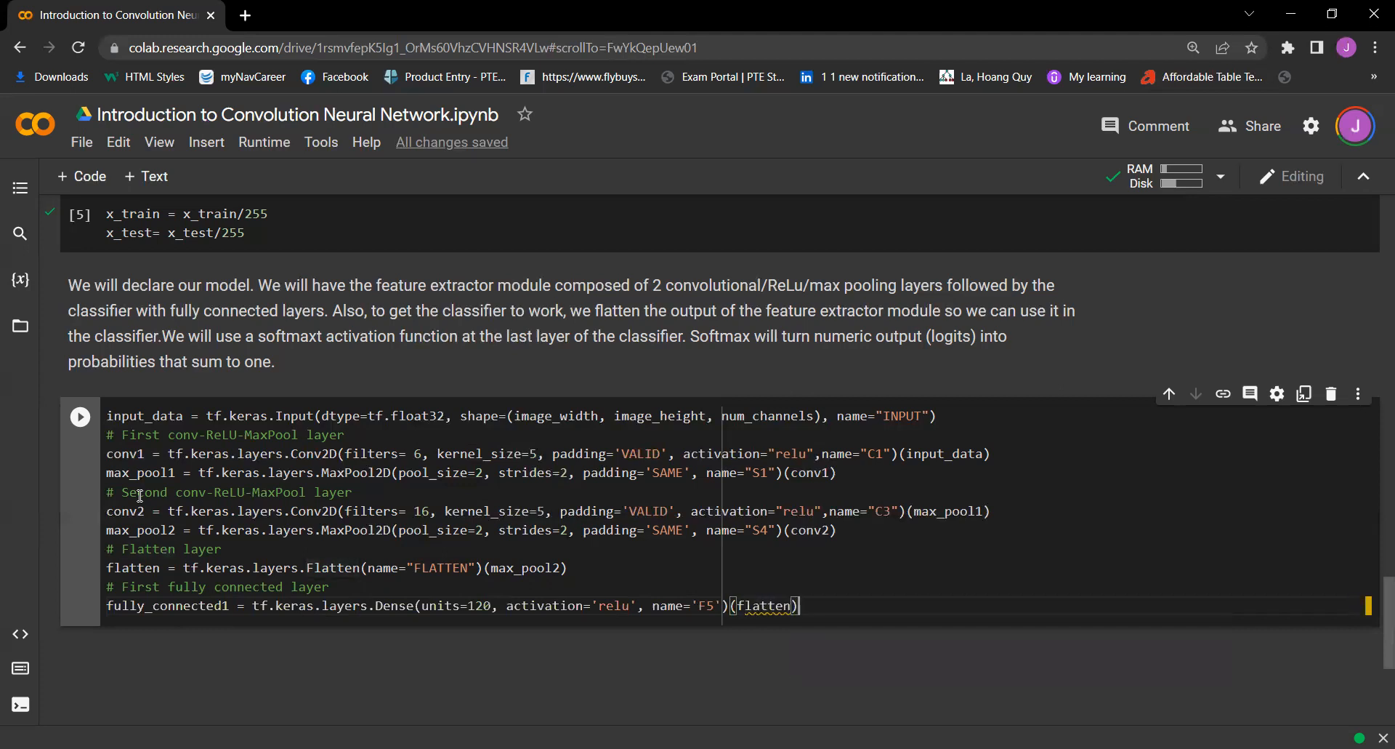
{"action": "key", "text": "End"}
{"action": "key", "text": "Return"}
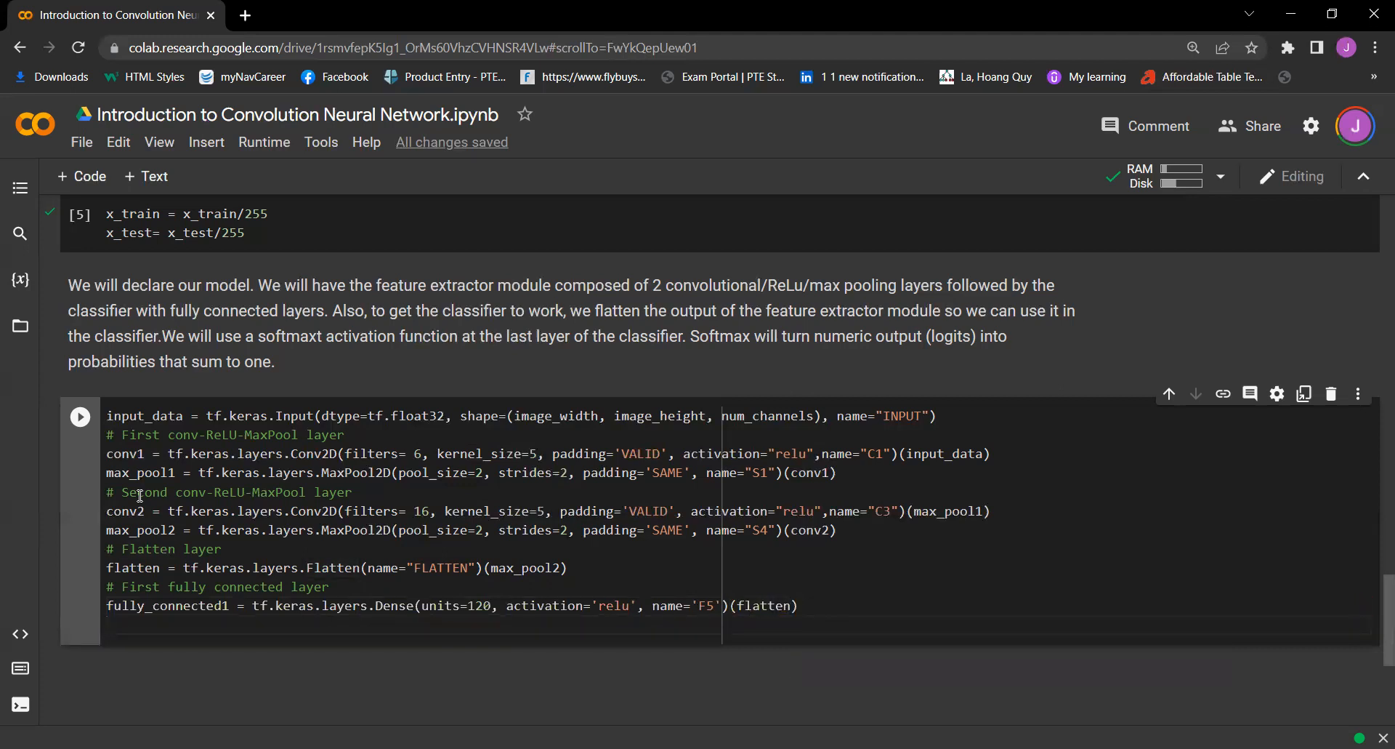
- Add a '# Second fully connected layer' comment below it
{"action": "key", "text": "BackSpace"}
{"action": "key", "text": "Return"}
{"action": "type", "text": "# Seco"}
{"action": "type", "text": "nd full"}
{"action": "type", "text": "y connected "}
{"action": "type", "text": "layer"}
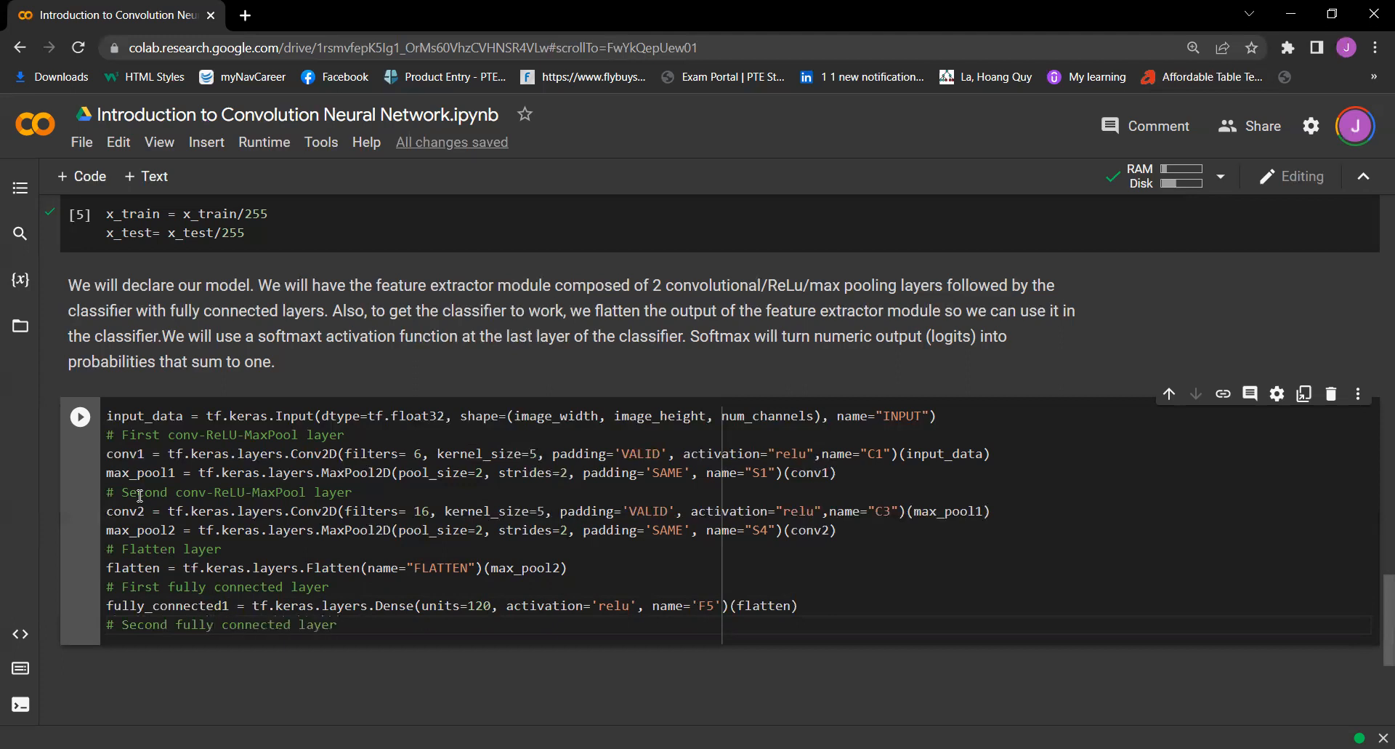
{"action": "key", "text": "Return"}
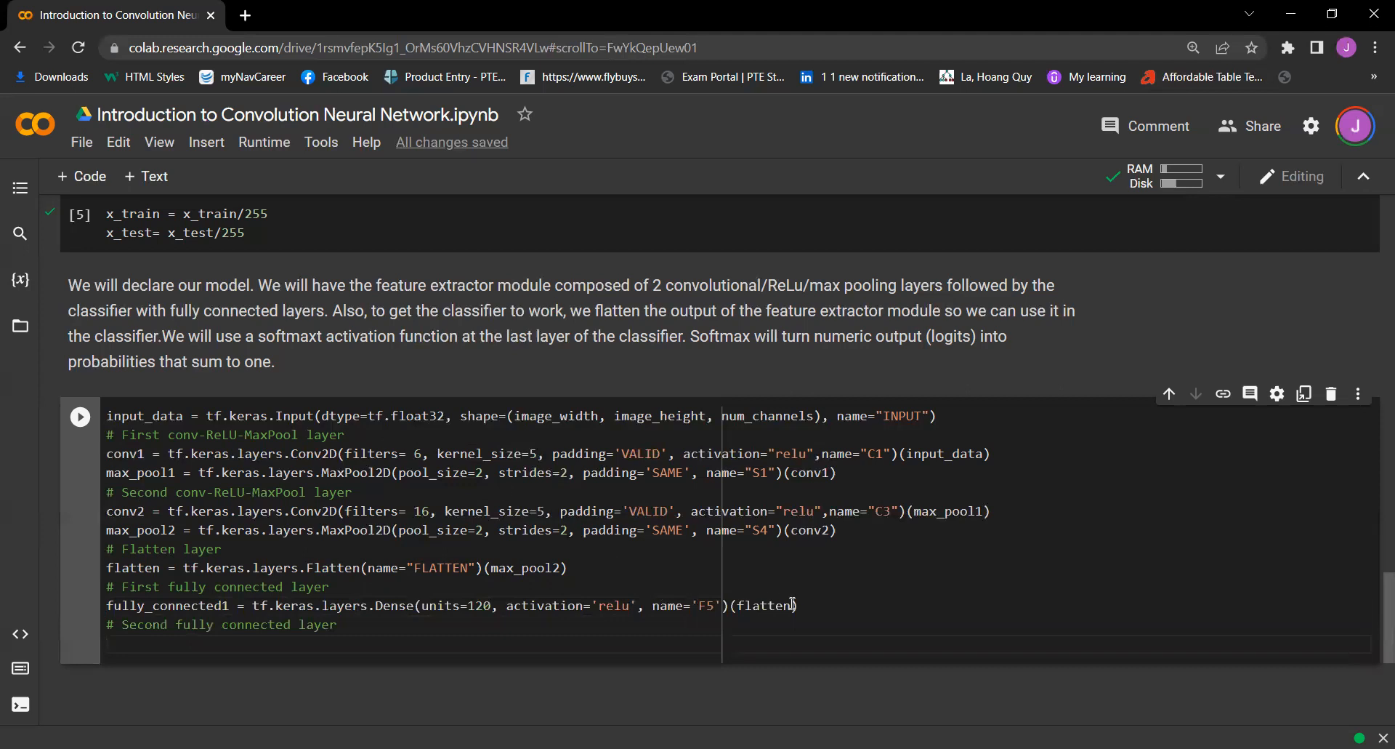
- Duplicate the dense line as fully_connected2 with 84 units named F6
{"action": "left_click_drag", "start_coordinate": [799, 605], "coordinate": [104, 606]}
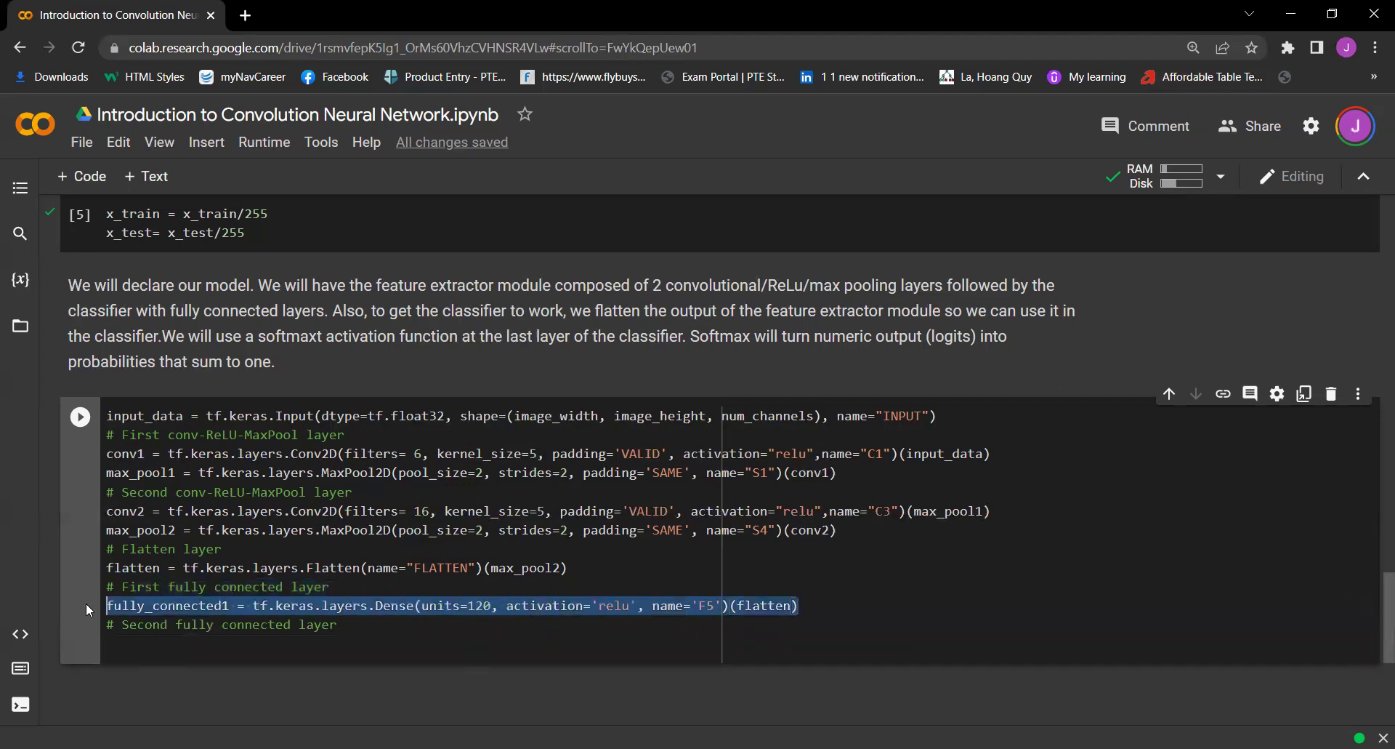
{"action": "key", "text": "ctrl+c"}
{"action": "left_click", "coordinate": [125, 652]}
{"action": "key", "text": "ctrl+v"}
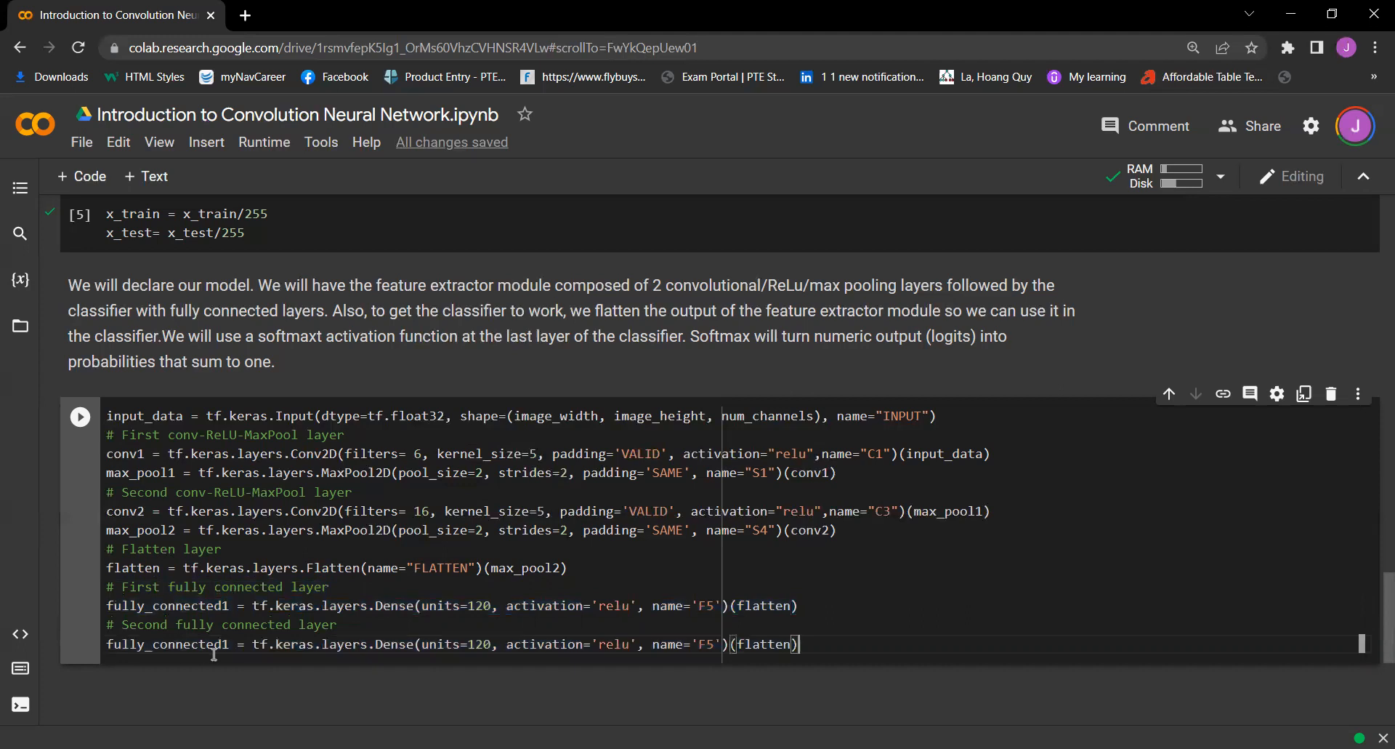
{"action": "left_click", "coordinate": [229, 646]}
{"action": "key", "text": "BackSpace"}
{"action": "type", "text": "2"}
{"action": "key", "text": "ctrl+Right"}
{"action": "key", "text": "ctrl+Right"}
{"action": "key", "text": "ctrl+Right"}
{"action": "key", "text": "BackSpace"}
{"action": "key", "text": "BackSpace"}
{"action": "key", "text": "BackSpace"}
{"action": "type", "text": "84"}
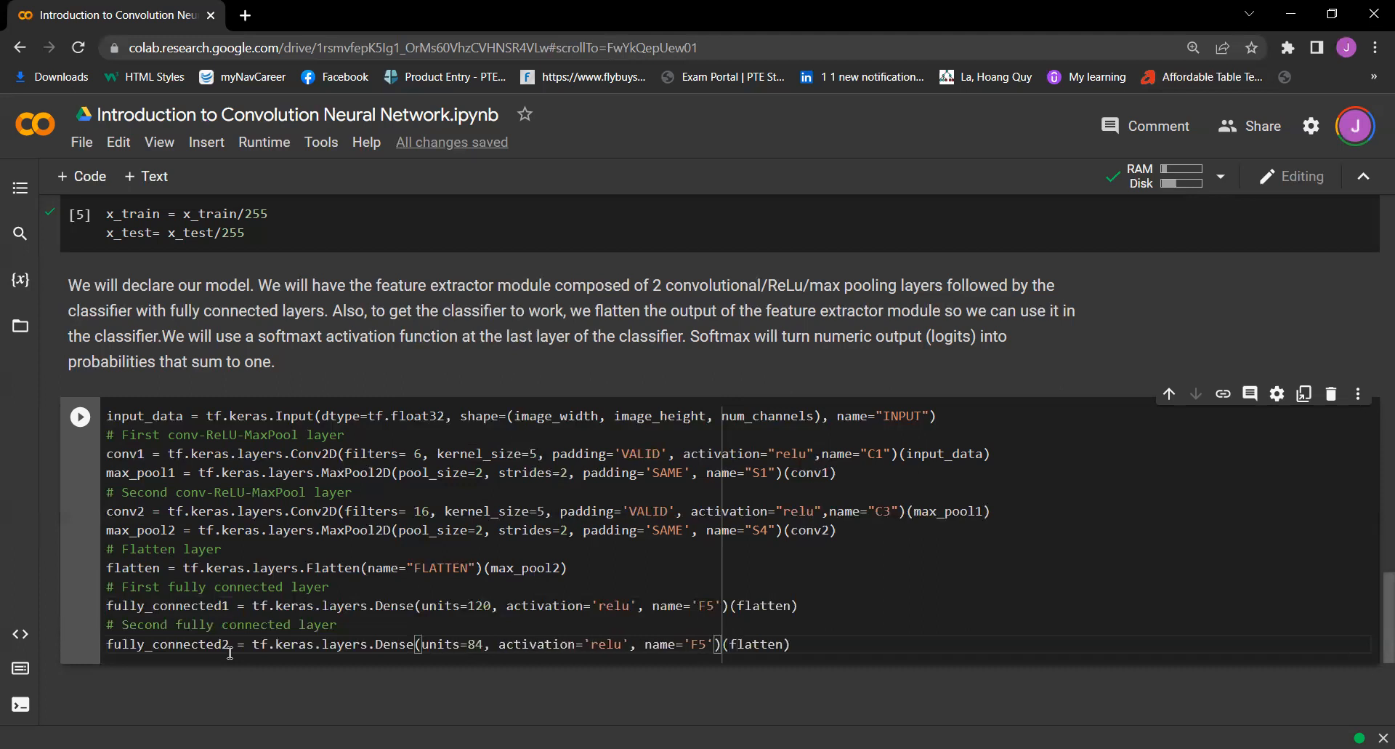
{"action": "key", "text": "ctrl+Right"}
{"action": "key", "text": "ctrl+Right"}
{"action": "key", "text": "ctrl+Right"}
{"action": "key", "text": "BackSpace"}
{"action": "type", "text": "6"}
- Make fully_connected2 take fully_connected1 as input instead of flatten
{"action": "double_click", "coordinate": [167, 606]}
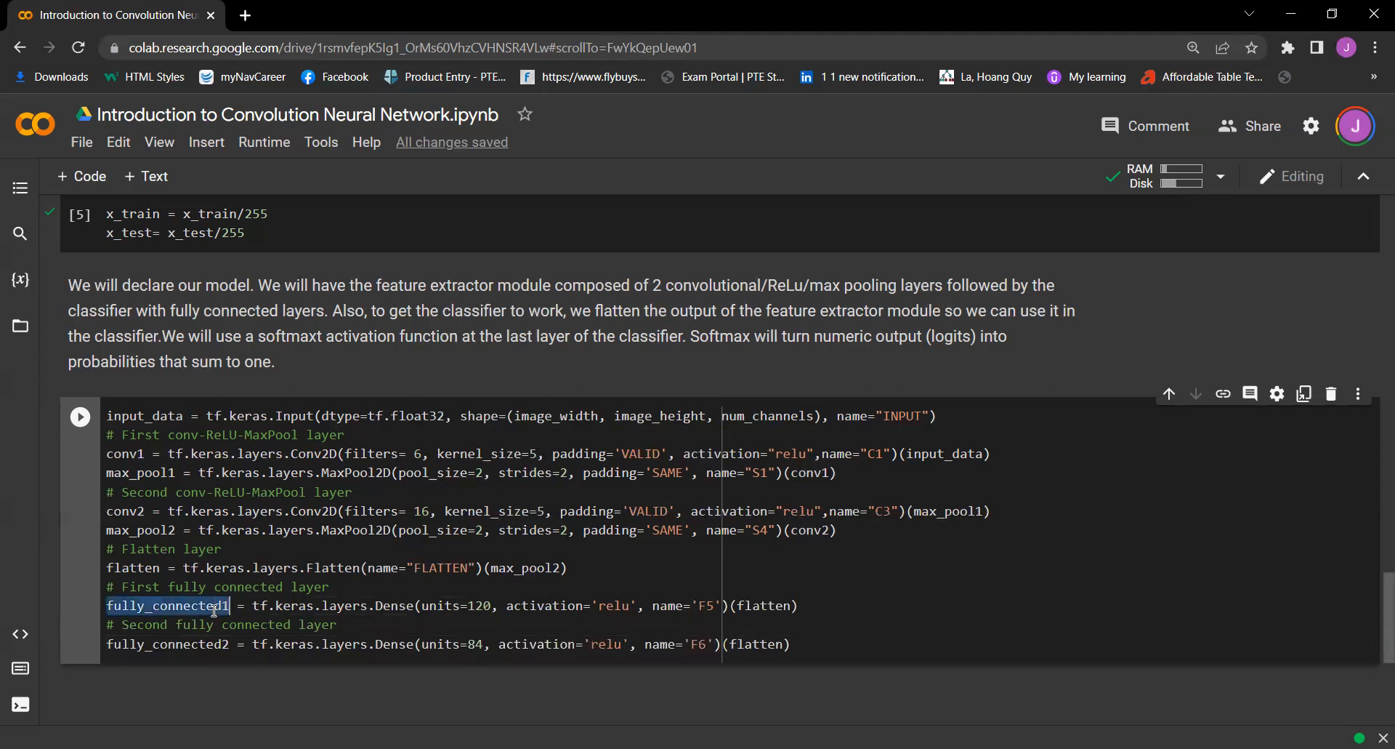
{"action": "double_click", "coordinate": [759, 644]}
{"action": "key", "text": "ctrl+v"}
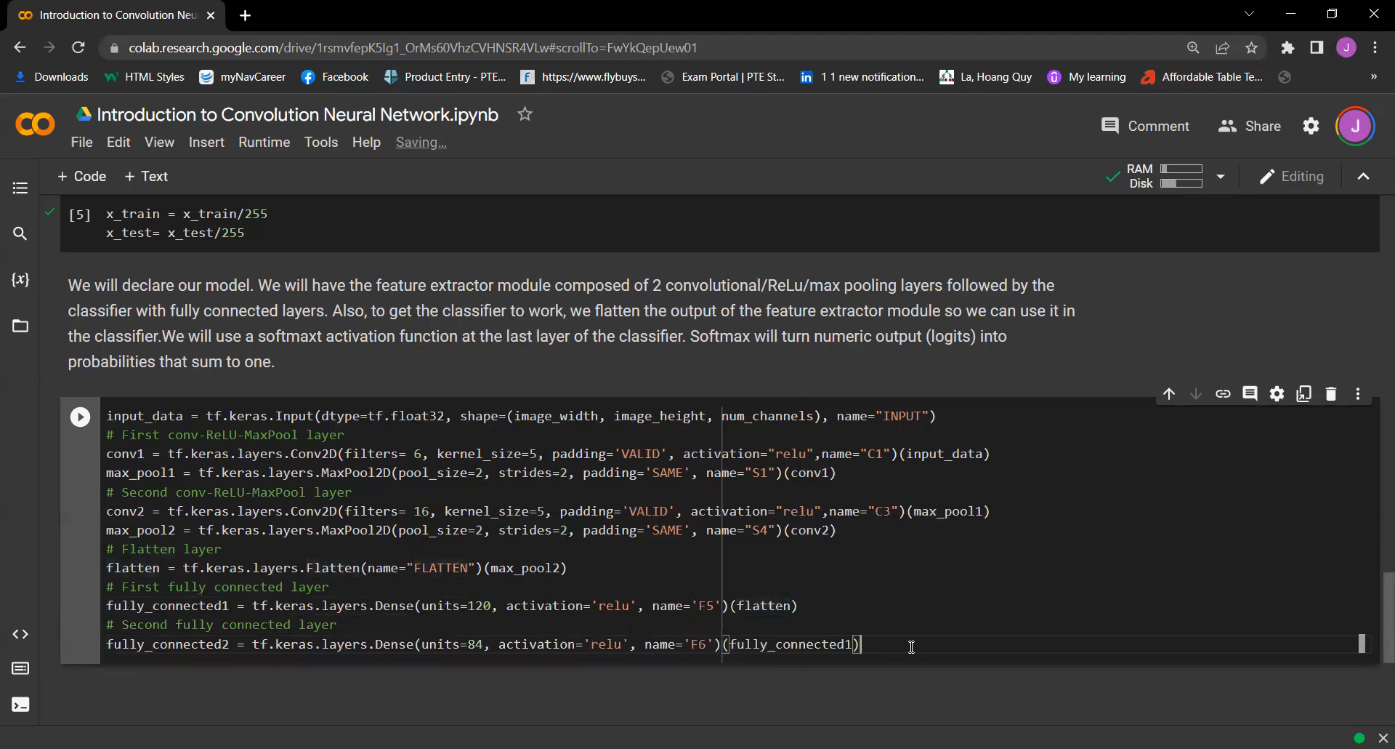
{"action": "key", "text": "Return"}
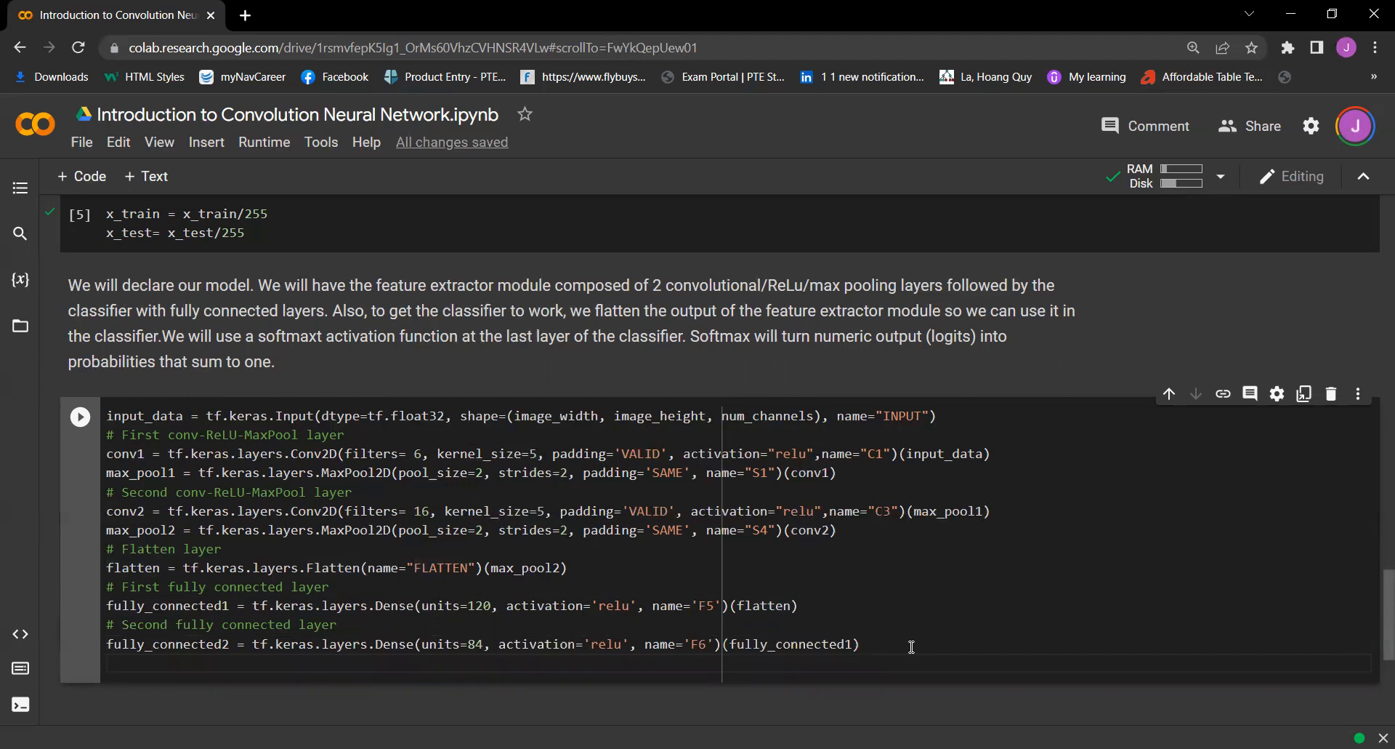
{"action": "type", "text": "# Final "}
{"action": "type", "text": "Fully"}
{"action": "type", "text": " connected"}
{"action": "type", "text": "Layer"}
- Add the final fully connected layer comment and a softmax Dense layer named 'OUTPUT' as final_model_output
{"action": "key", "text": "Return"}
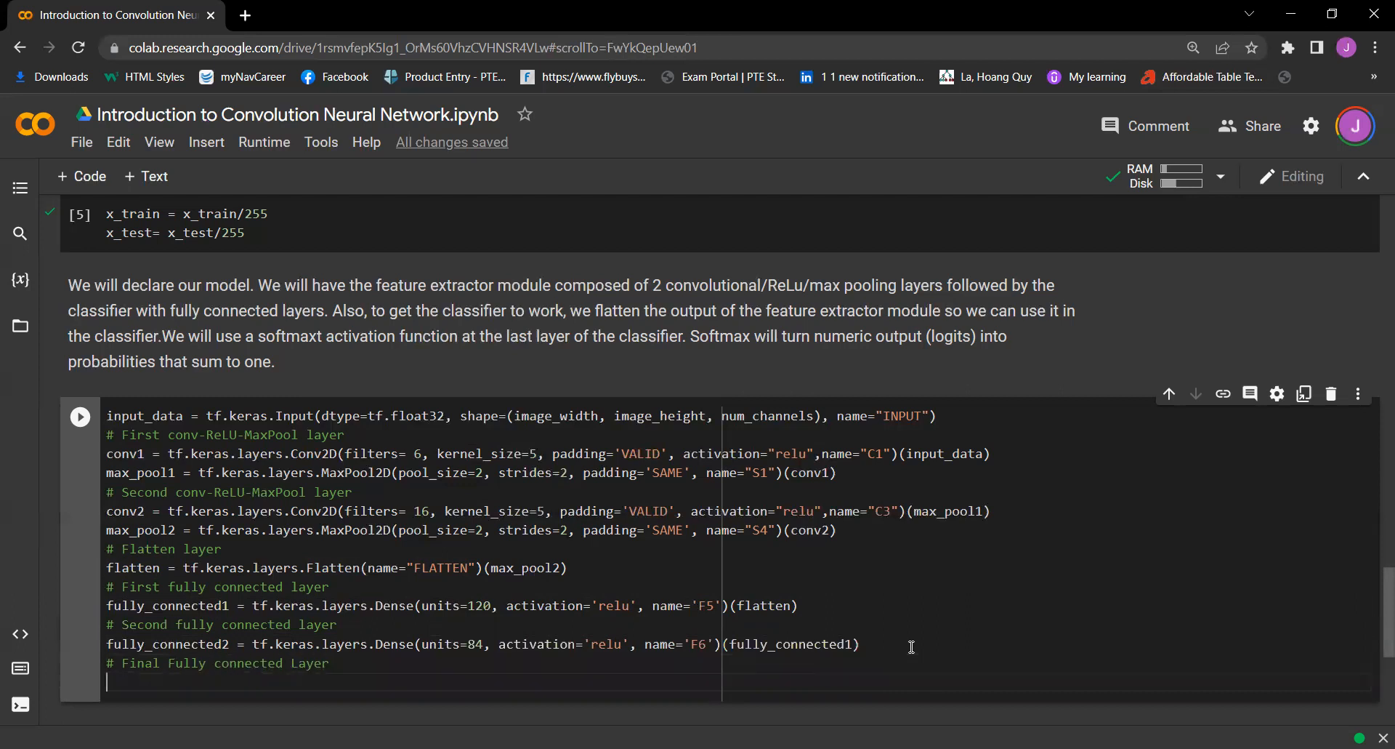
{"action": "type", "text": "final_model_output= tf.k"}
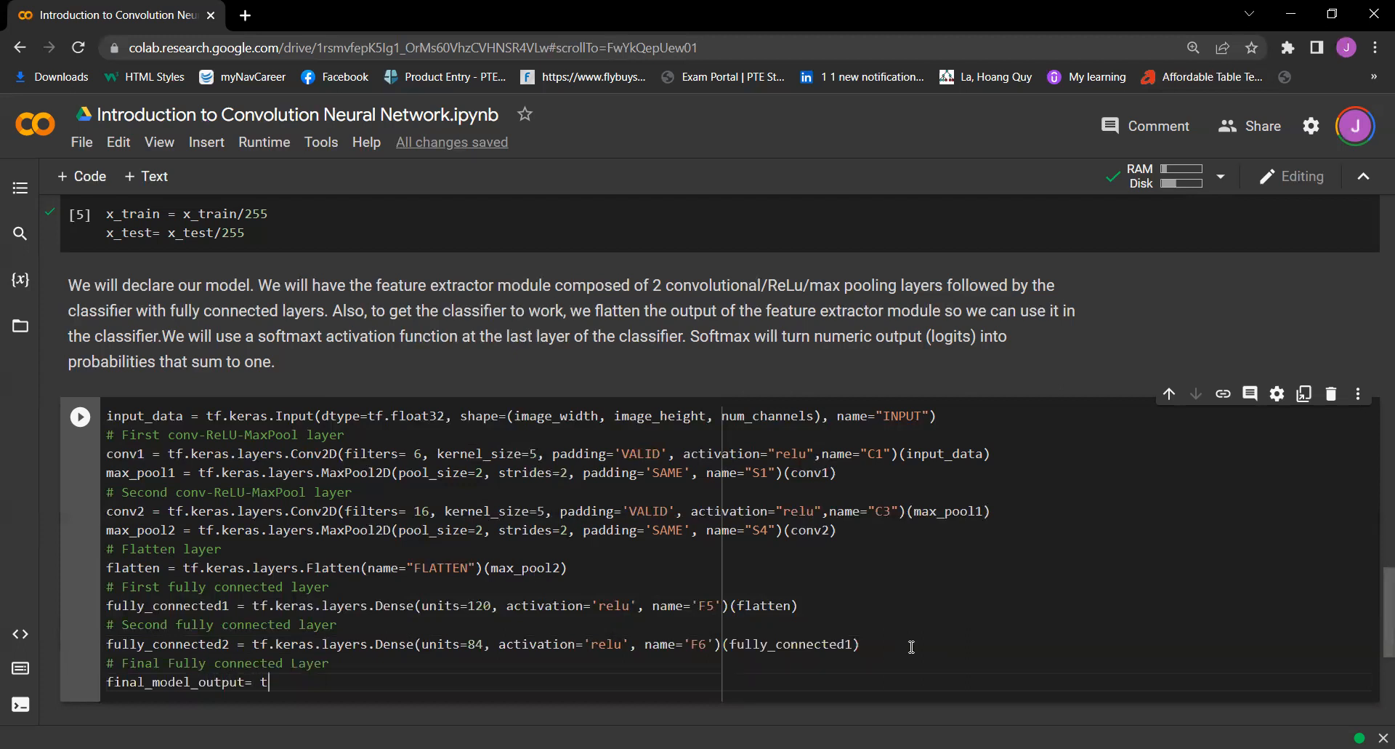
{"action": "type", "text": "eras.layer"}
{"action": "type", "text": "s."}
{"action": "type", "text": "Dense(i"}
{"action": "key", "text": "BackSpace"}
{"action": "type", "text": "units=1-, activation=\"softmax"}
{"action": "key", "text": "Right"}
{"action": "type", "text": ", name=\""}
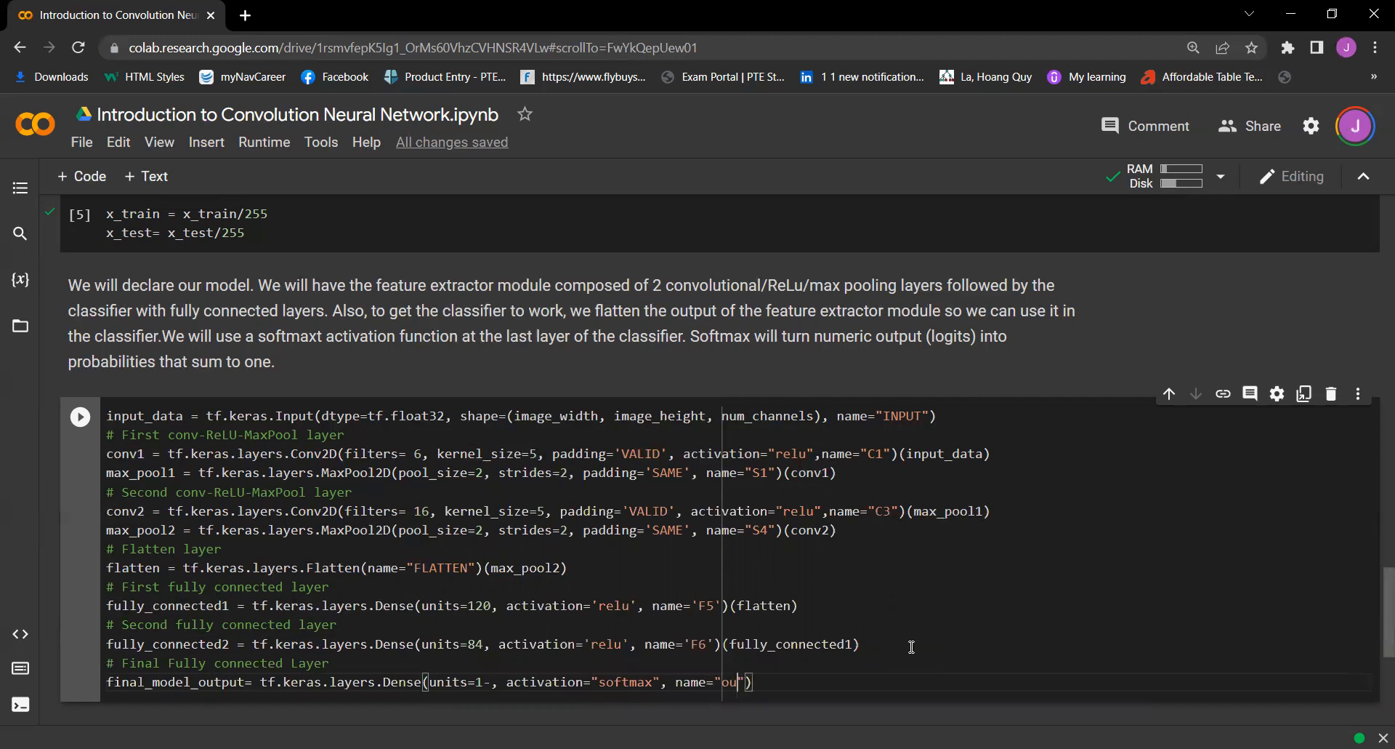
{"action": "type", "text": "OUTPUT"}
- Feed the OUTPUT layer from fully_connected2 by reusing the (fully_connected1) call and changing it to 2
{"action": "left_click_drag", "start_coordinate": [861, 644], "coordinate": [722, 644]}
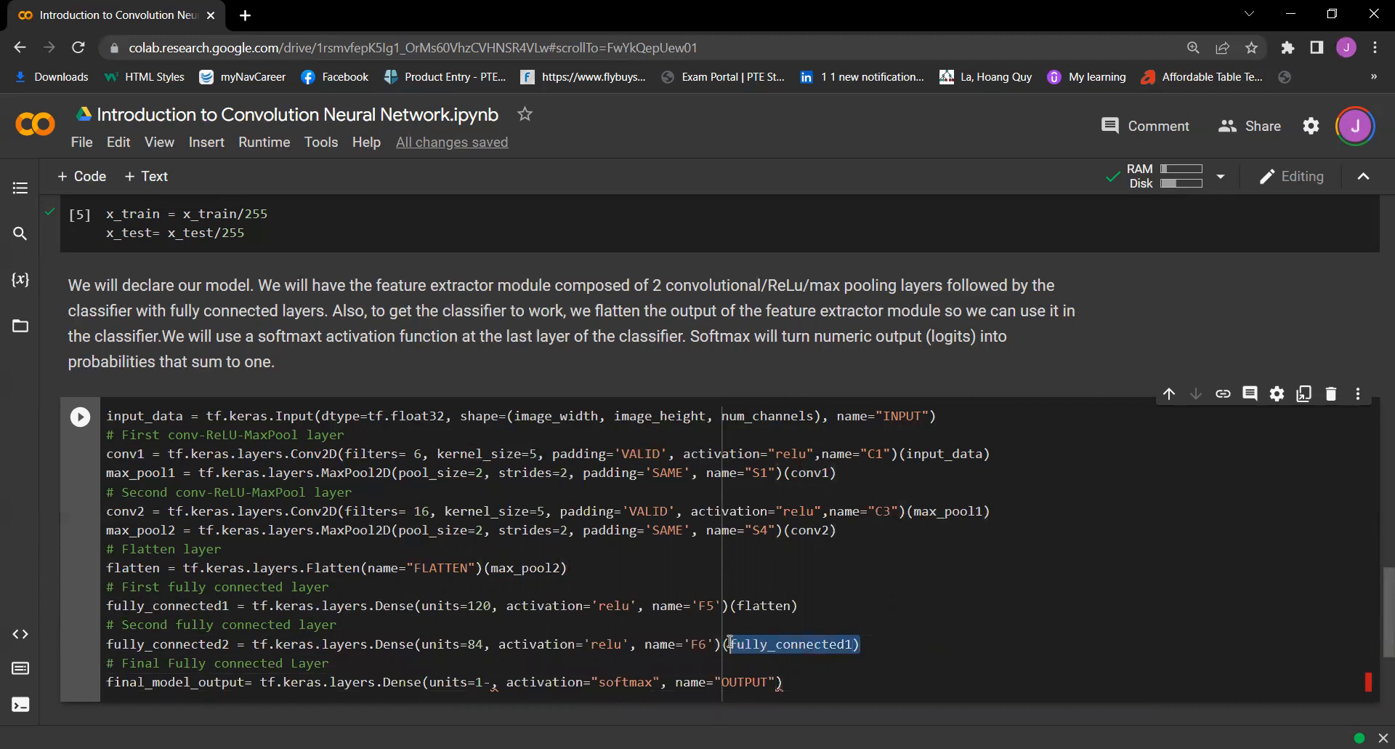
{"action": "key", "text": "ctrl+c"}
{"action": "left_click", "coordinate": [816, 681]}
{"action": "key", "text": "ctrl+v"}
{"action": "key", "text": "BackSpace"}
{"action": "type", "text": "2"}
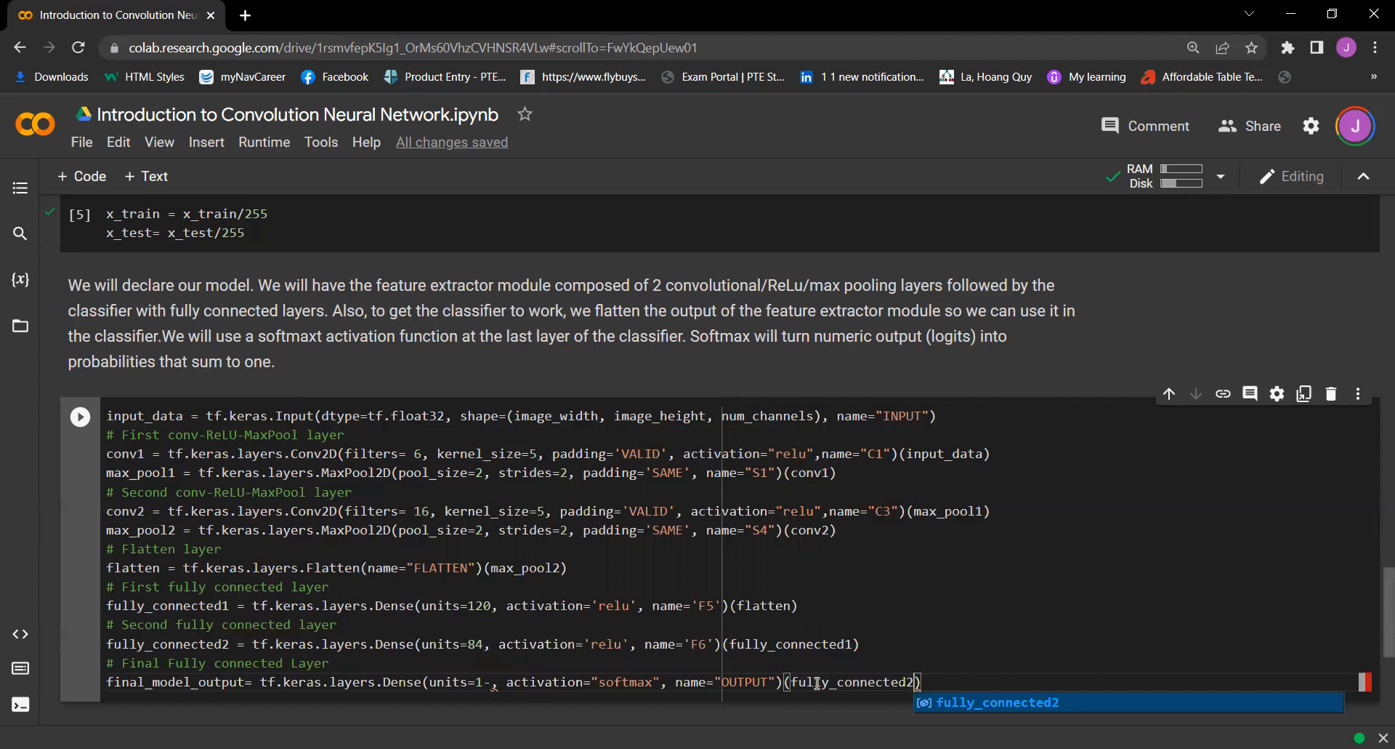
{"action": "key", "text": "End"}
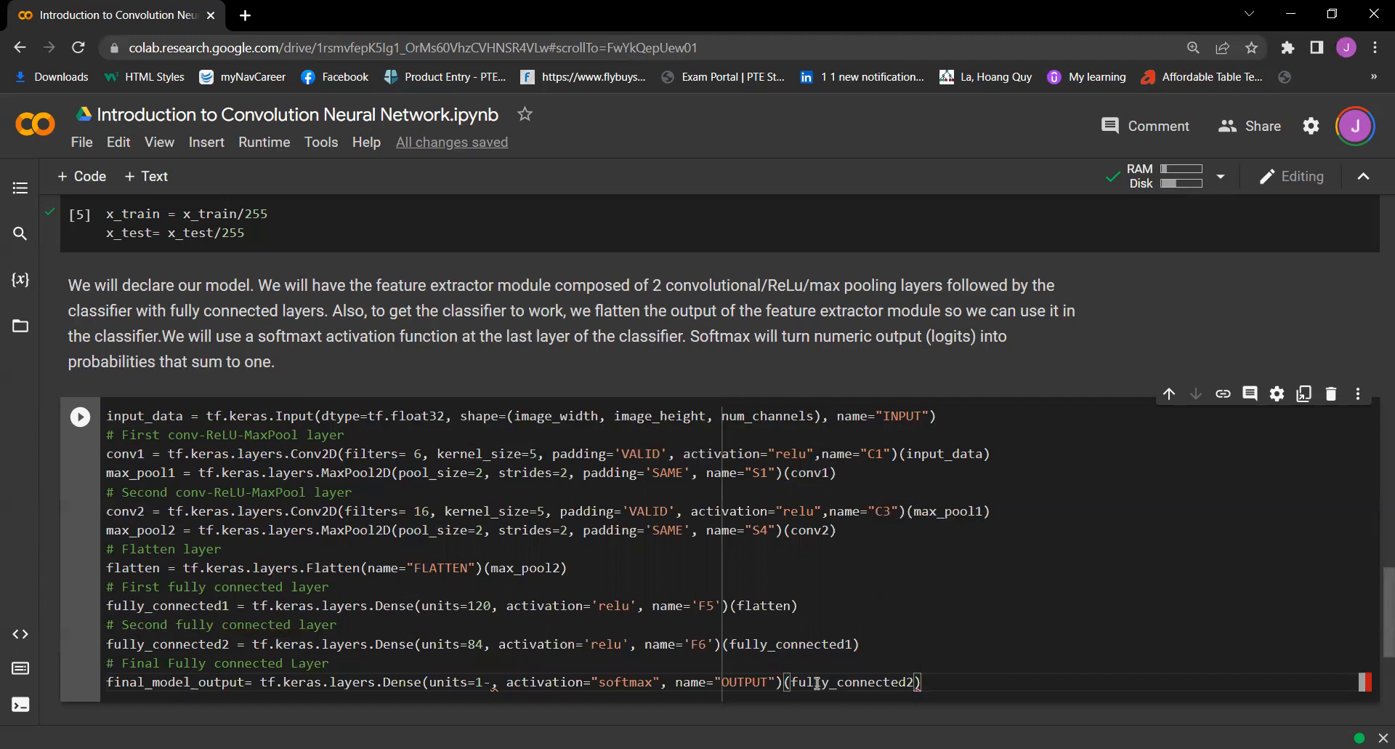
{"action": "key", "text": "Return"}
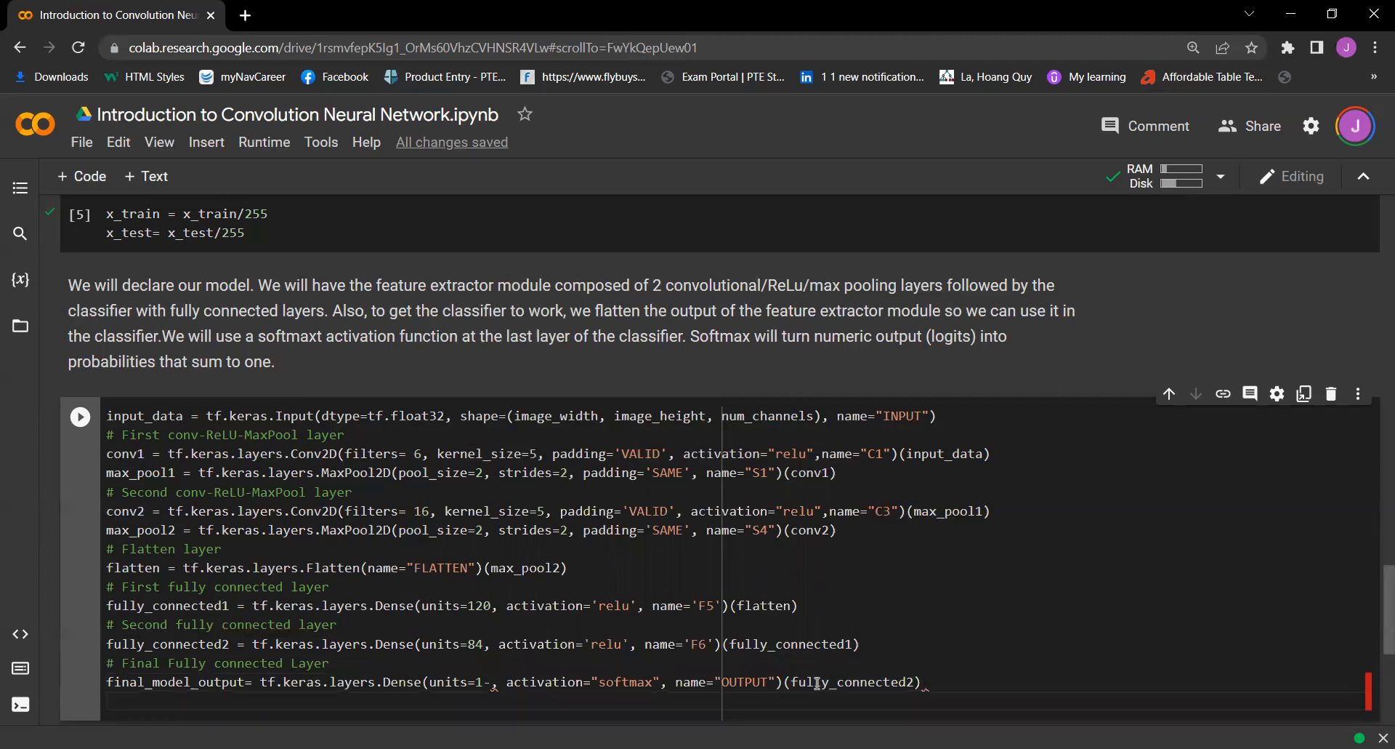
{"action": "type", "text": "modl"}
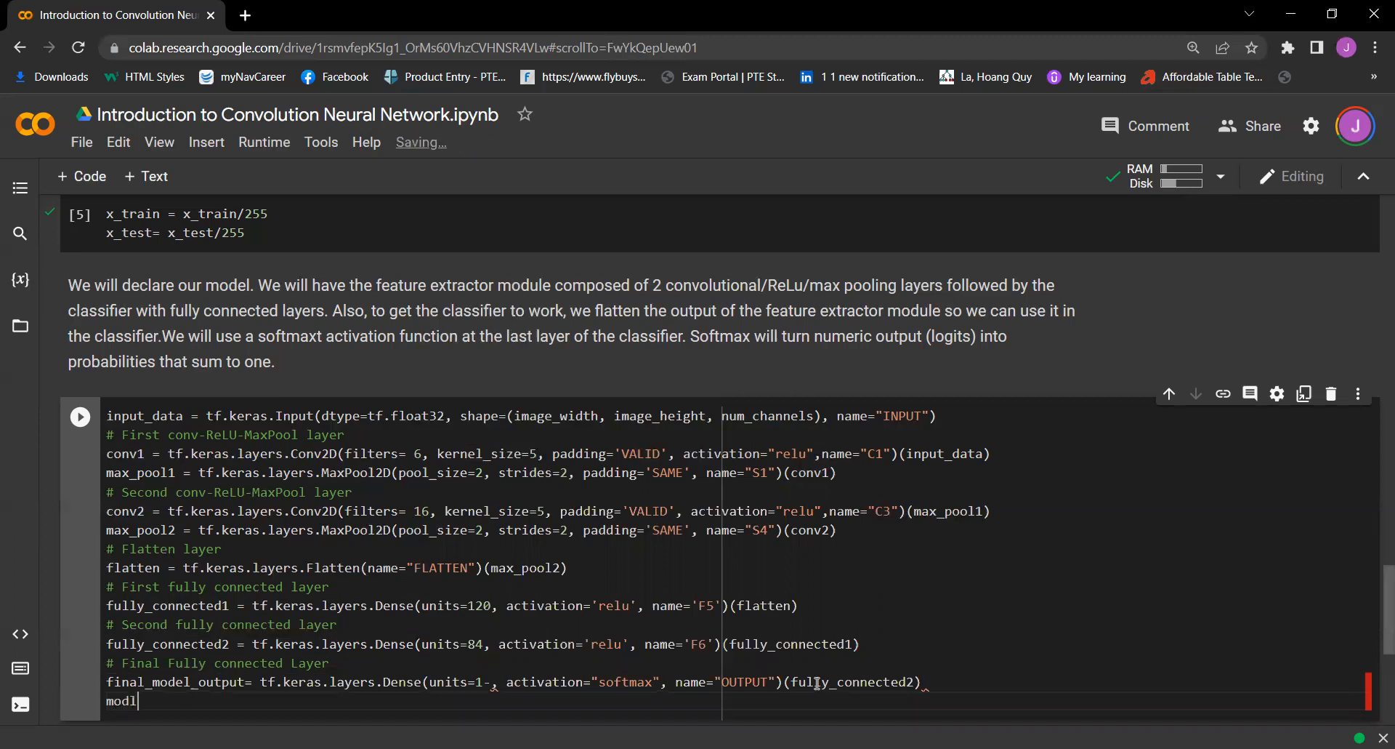
{"action": "key", "text": "BackSpace"}
{"action": "type", "text": "el"}
{"action": "type", "text": "=tf.keras.Model="}
- Define model = tf.keras.Model(inputs=input_data, outputs=final_model_output)
{"action": "key", "text": "BackSpace"}
{"action": "type", "text": "(inputs=int"}
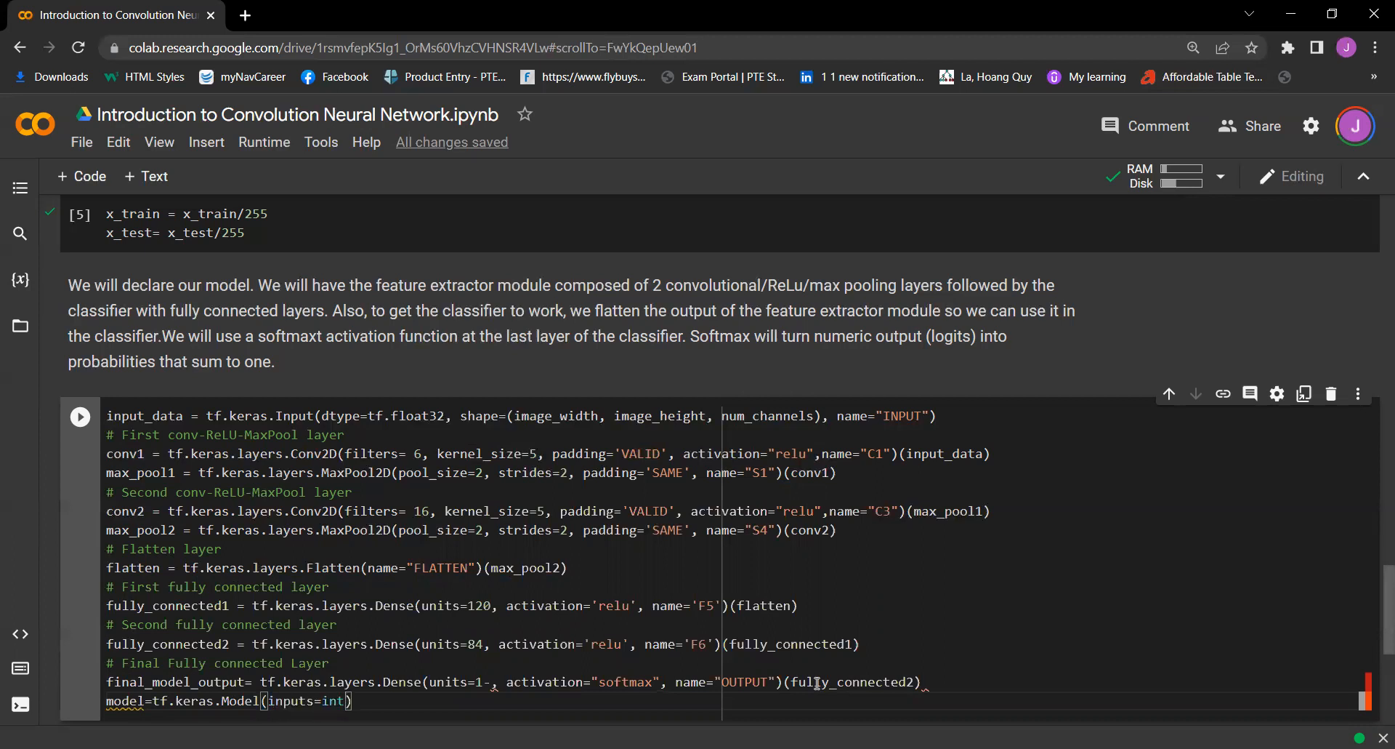
{"action": "key", "text": "BackSpace"}
{"action": "type", "text": "put_data, "}
{"action": "type", "text": "outputs="}
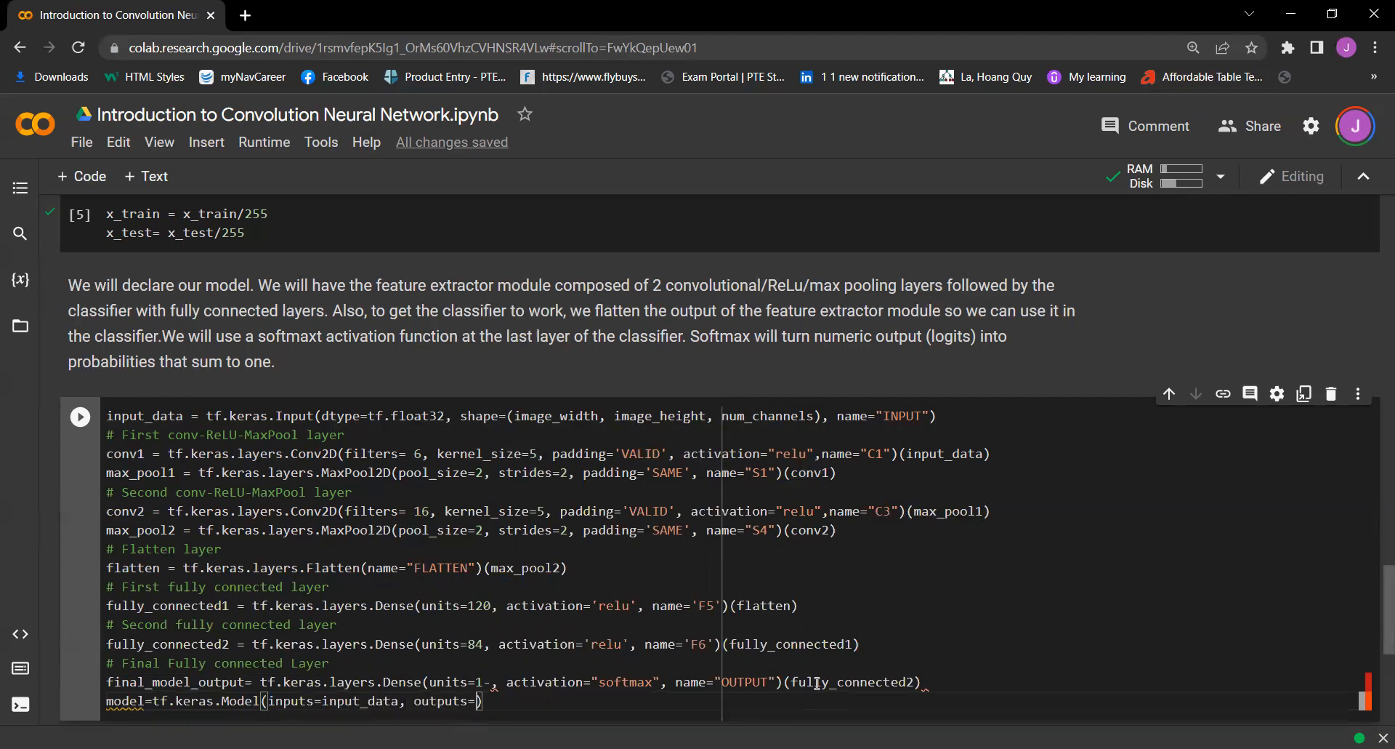
{"action": "type", "text": "final"}
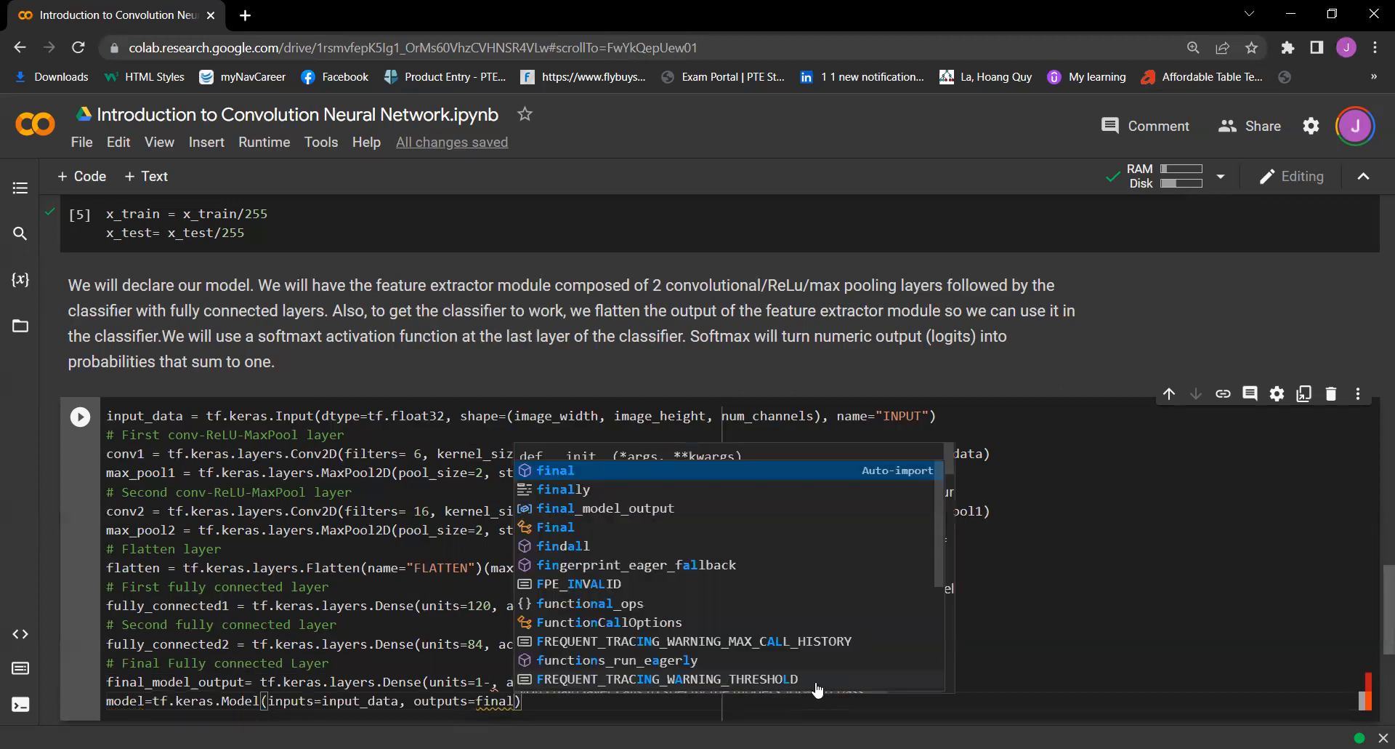
{"action": "key", "text": "Down"}
{"action": "key", "text": "Down"}
{"action": "key", "text": "Tab"}
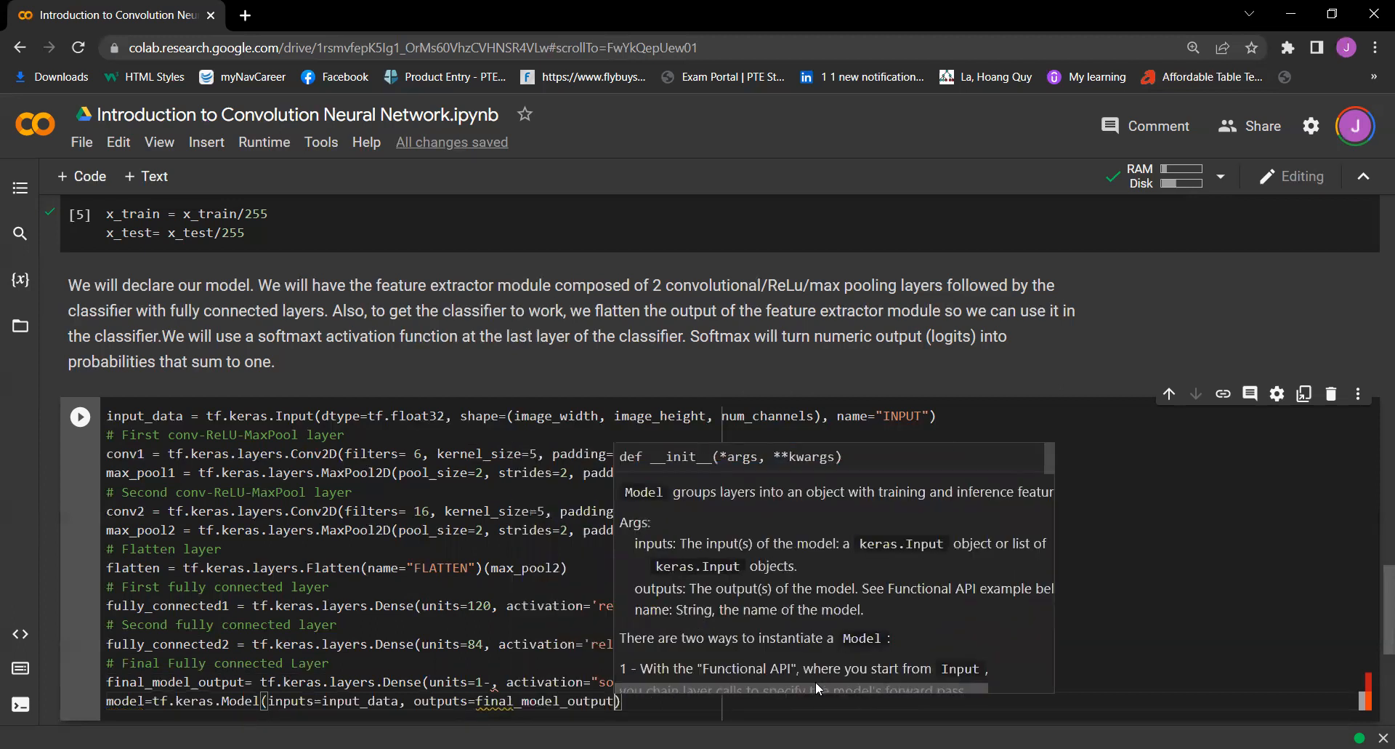
- Correct the output layer's units from '1-' to 10
{"action": "left_click", "coordinate": [595, 681]}
{"action": "key", "text": "Left"}
{"action": "key", "text": "Left"}
{"action": "key", "text": "Left"}
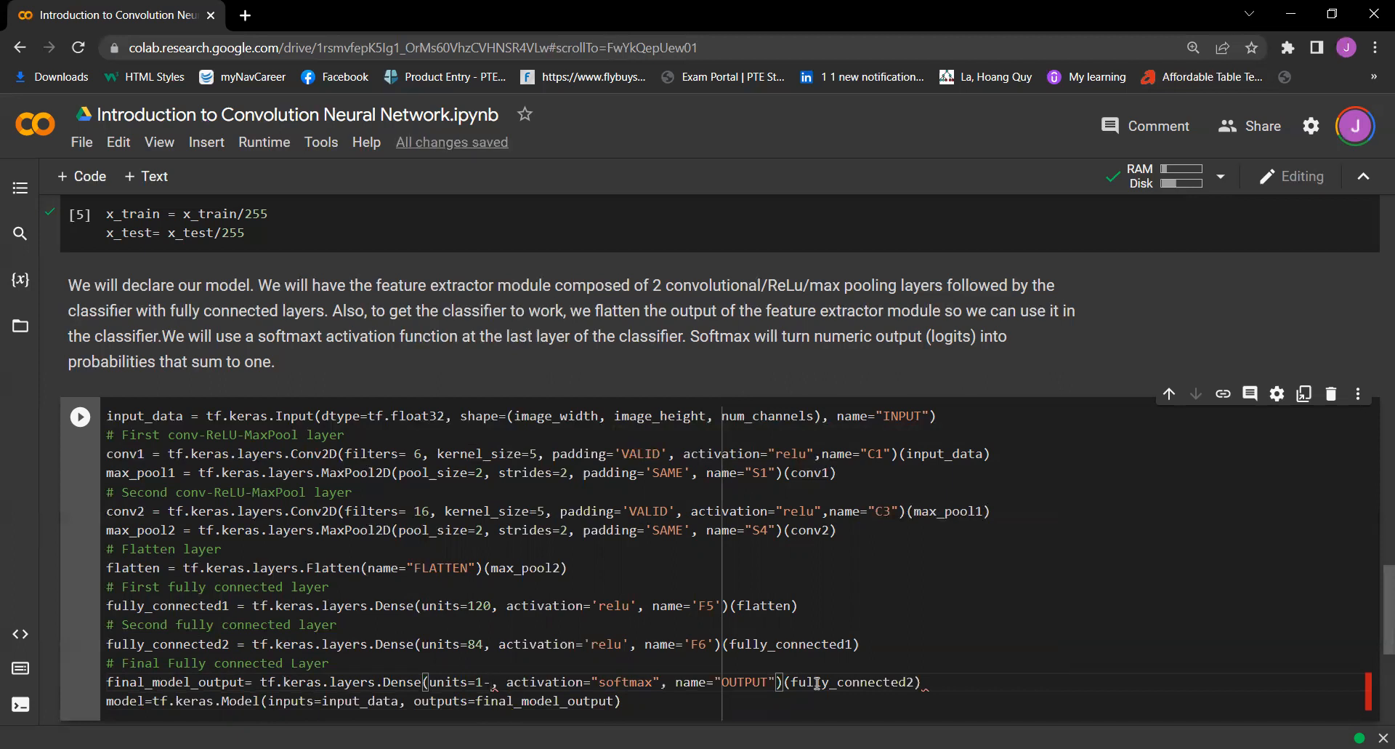
{"action": "key", "text": "BackSpace"}
{"action": "type", "text": "0,"}
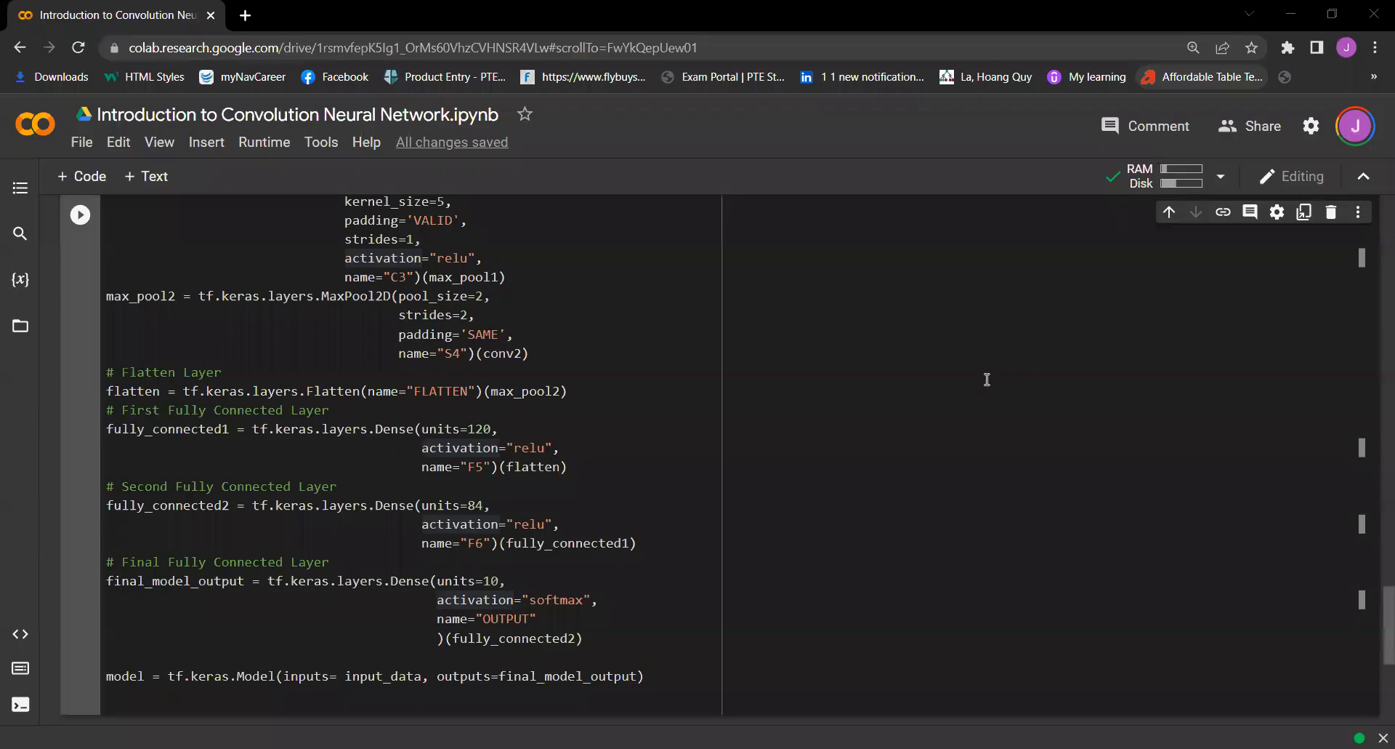
{"action": "scroll", "coordinate": [591, 400], "scroll_direction": "up", "scroll_amount": 4}
{"action": "scroll", "coordinate": [592, 400], "scroll_direction": "up", "scroll_amount": 4}
{"action": "scroll", "coordinate": [591, 400], "scroll_direction": "up", "scroll_amount": 4}
{"action": "scroll", "coordinate": [436, 415], "scroll_direction": "up", "scroll_amount": 3}
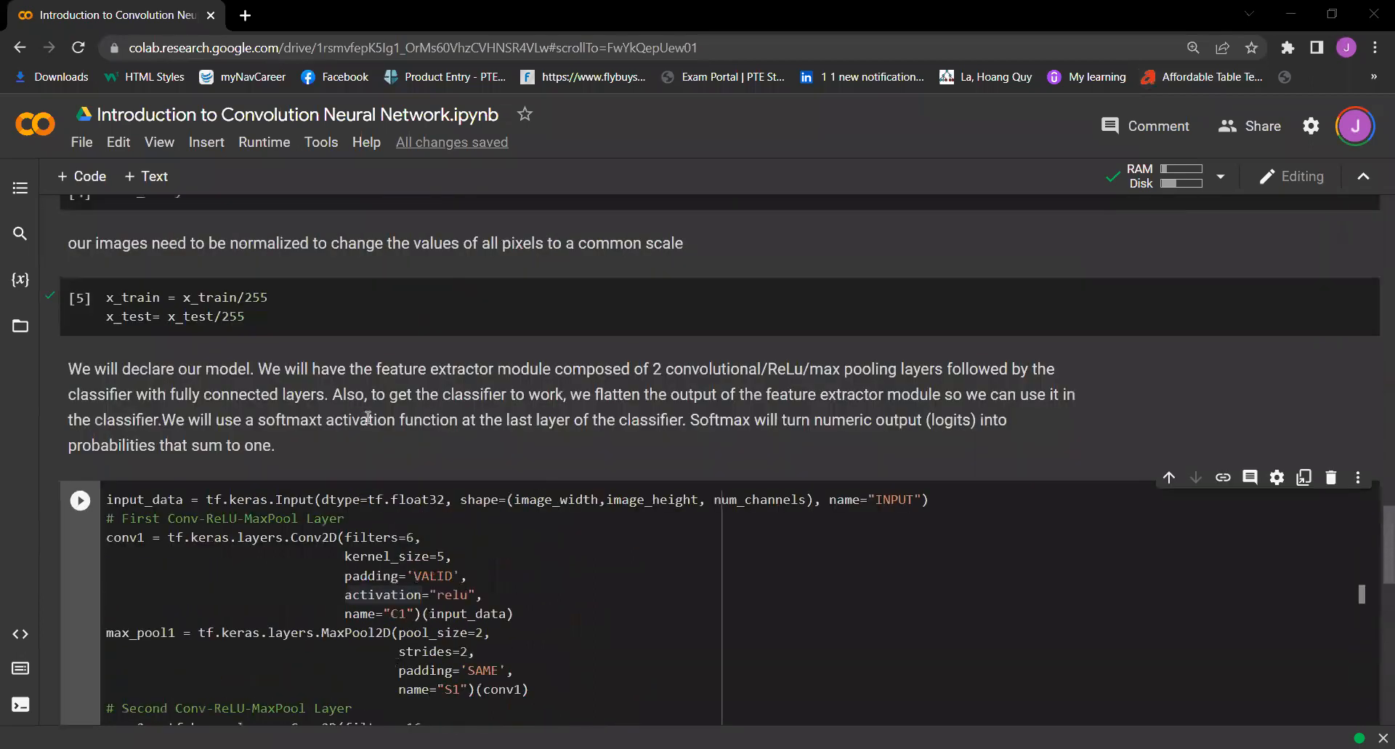
{"action": "scroll", "coordinate": [369, 417], "scroll_direction": "down", "scroll_amount": 5}
{"action": "scroll", "coordinate": [272, 386], "scroll_direction": "down", "scroll_amount": 5}
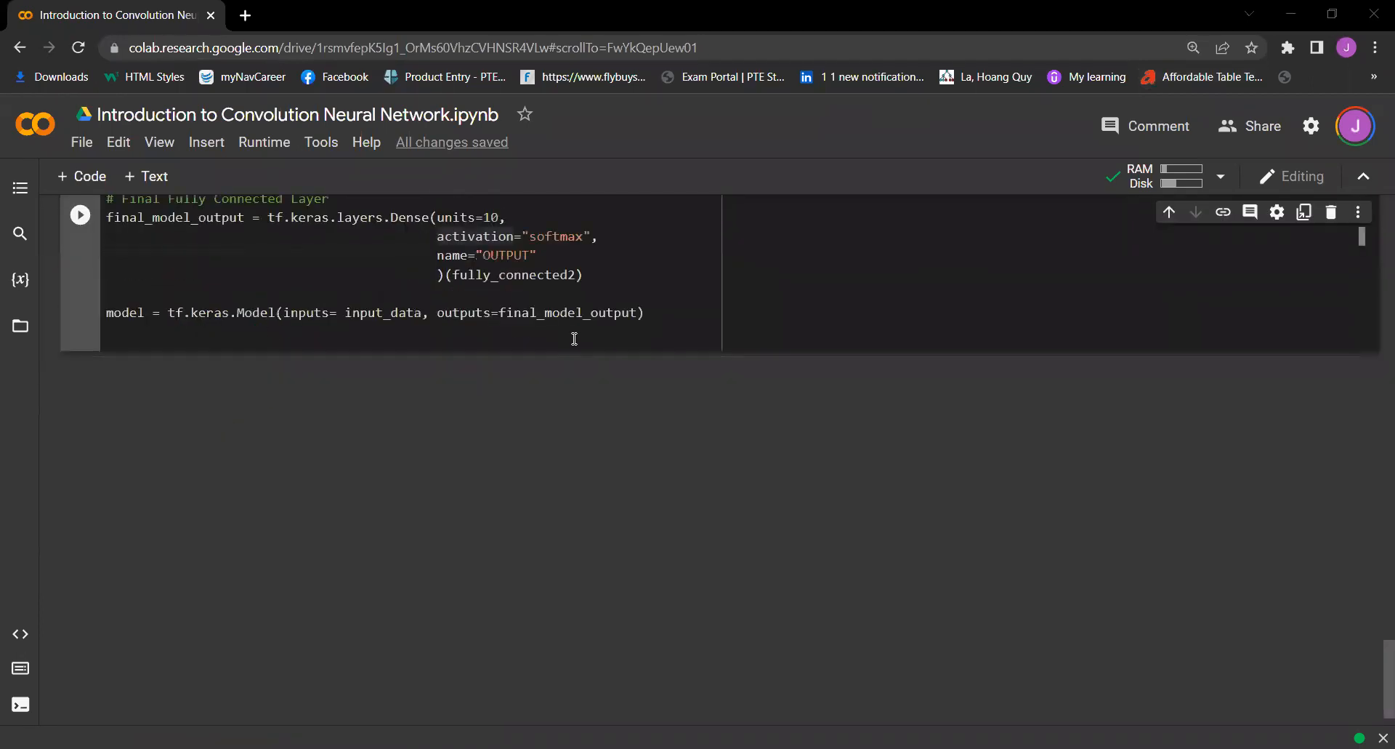
{"action": "scroll", "coordinate": [569, 335], "scroll_direction": "up", "scroll_amount": 4}
{"action": "scroll", "coordinate": [502, 382], "scroll_direction": "up", "scroll_amount": 4}
{"action": "scroll", "coordinate": [479, 394], "scroll_direction": "up", "scroll_amount": 4}
{"action": "scroll", "coordinate": [427, 470], "scroll_direction": "down", "scroll_amount": 1}
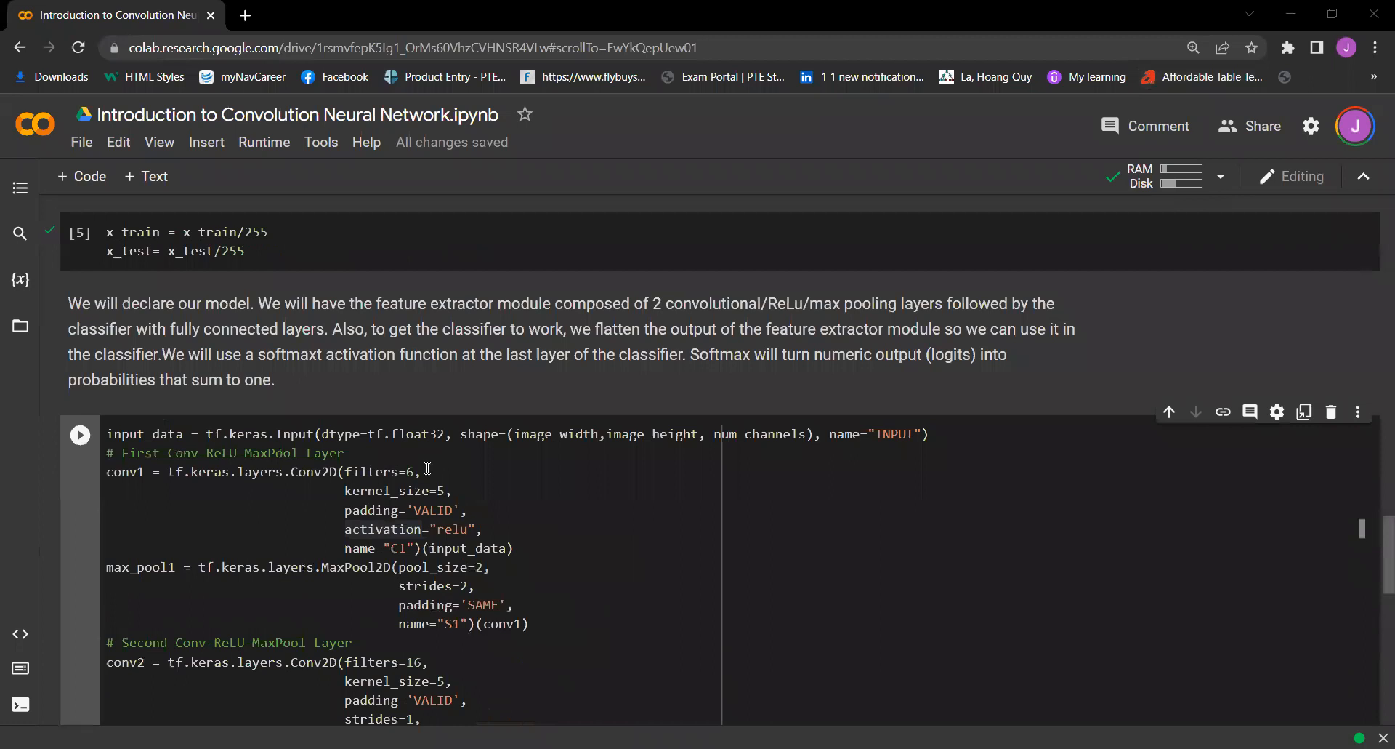
{"action": "scroll", "coordinate": [427, 469], "scroll_direction": "down", "scroll_amount": 1}
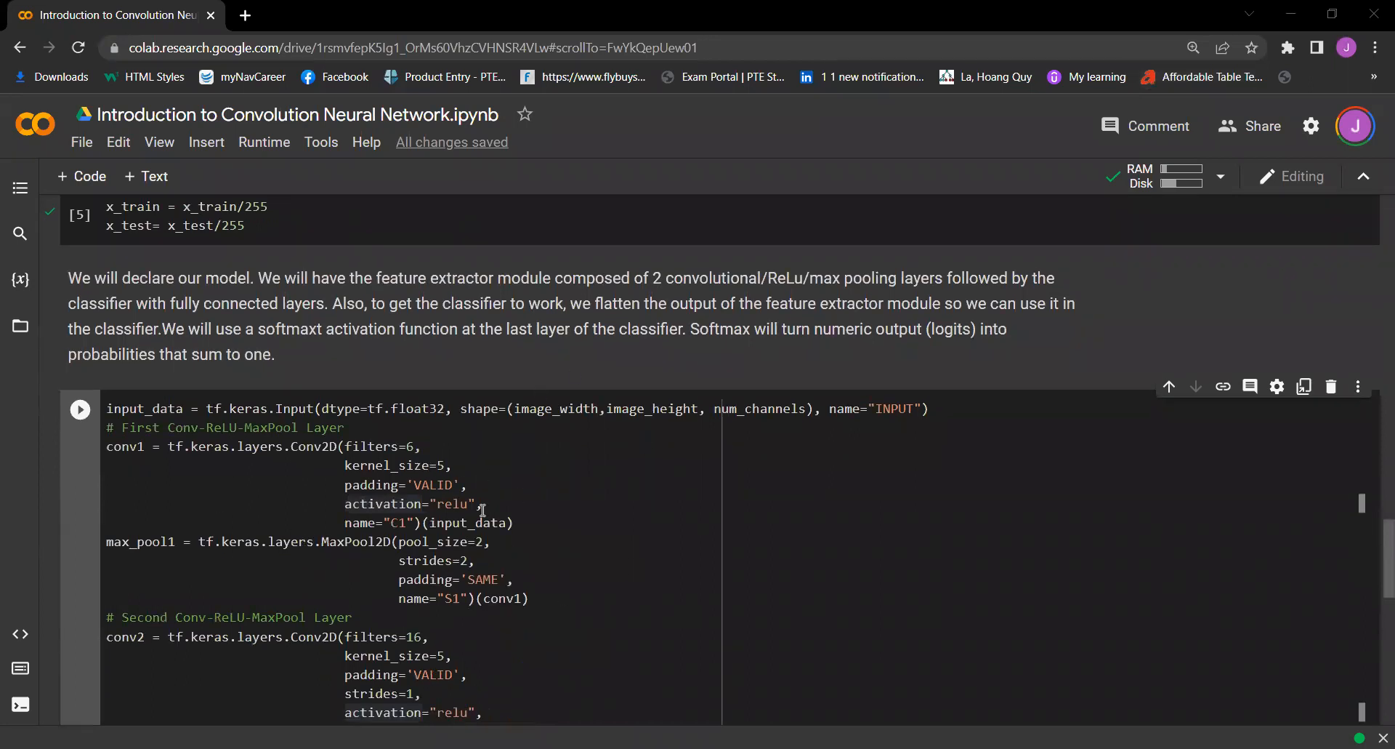
{"action": "scroll", "coordinate": [295, 469], "scroll_direction": "down", "scroll_amount": 2}
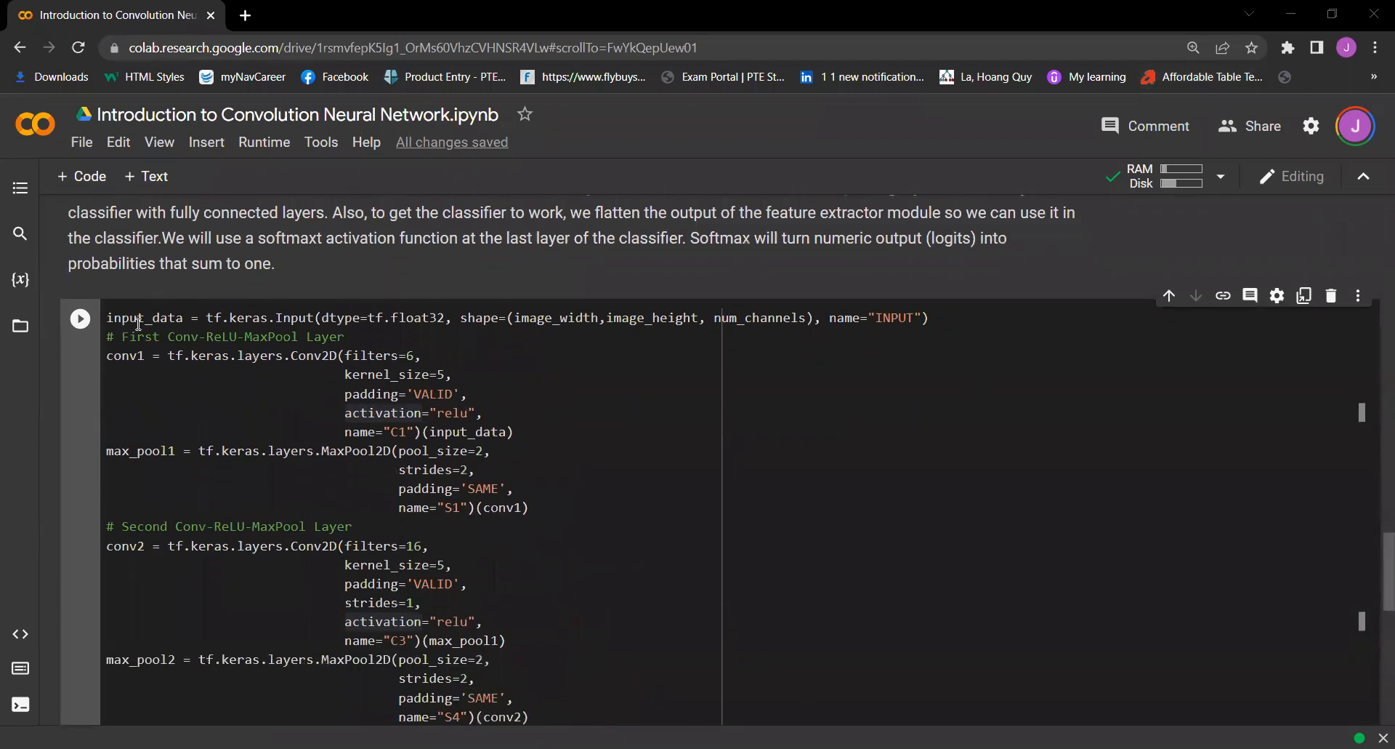
- Run the model definition cell so the full CNN builds successfully
{"action": "left_click", "coordinate": [80, 318]}
{"action": "scroll", "coordinate": [519, 368], "scroll_direction": "down", "scroll_amount": 3}
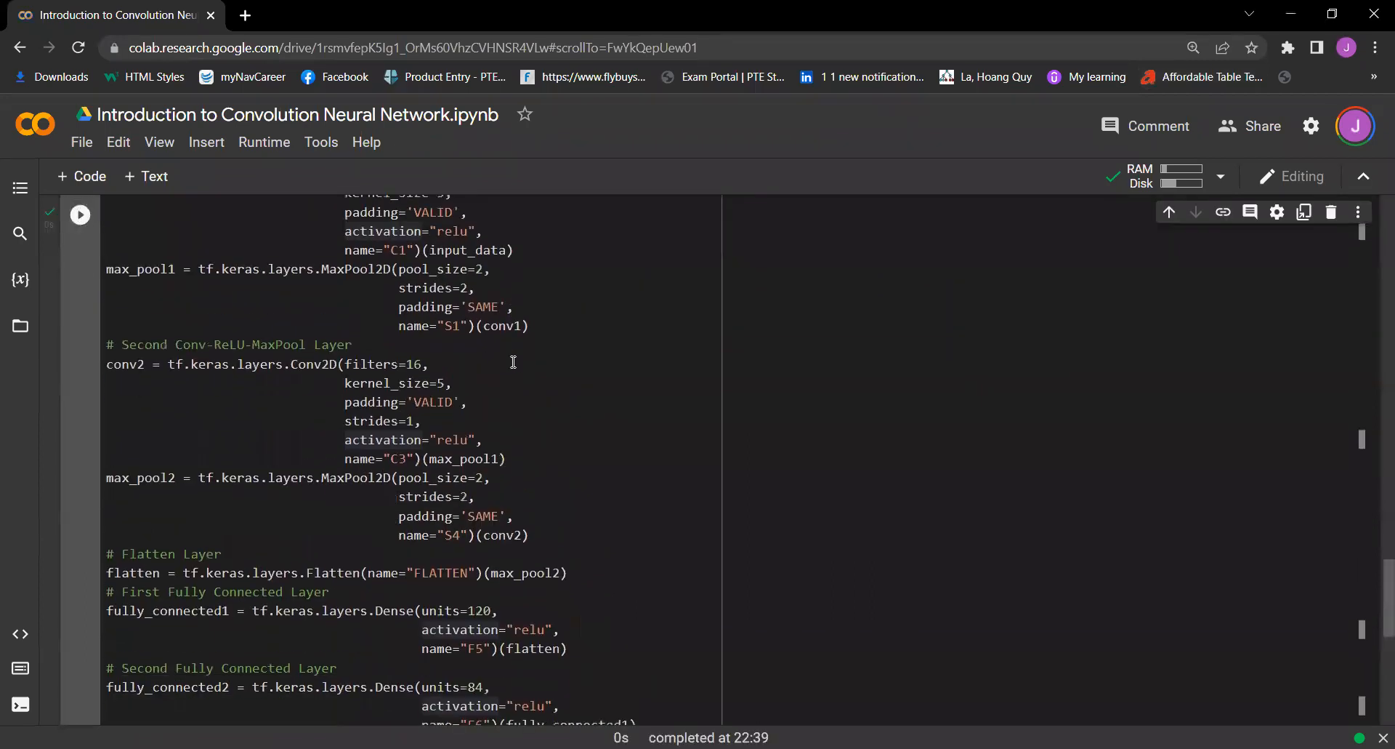
{"action": "scroll", "coordinate": [519, 368], "scroll_direction": "down", "scroll_amount": 5}
{"action": "scroll", "coordinate": [519, 368], "scroll_direction": "down", "scroll_amount": 2}
{"action": "scroll", "coordinate": [518, 366], "scroll_direction": "up", "scroll_amount": 2}
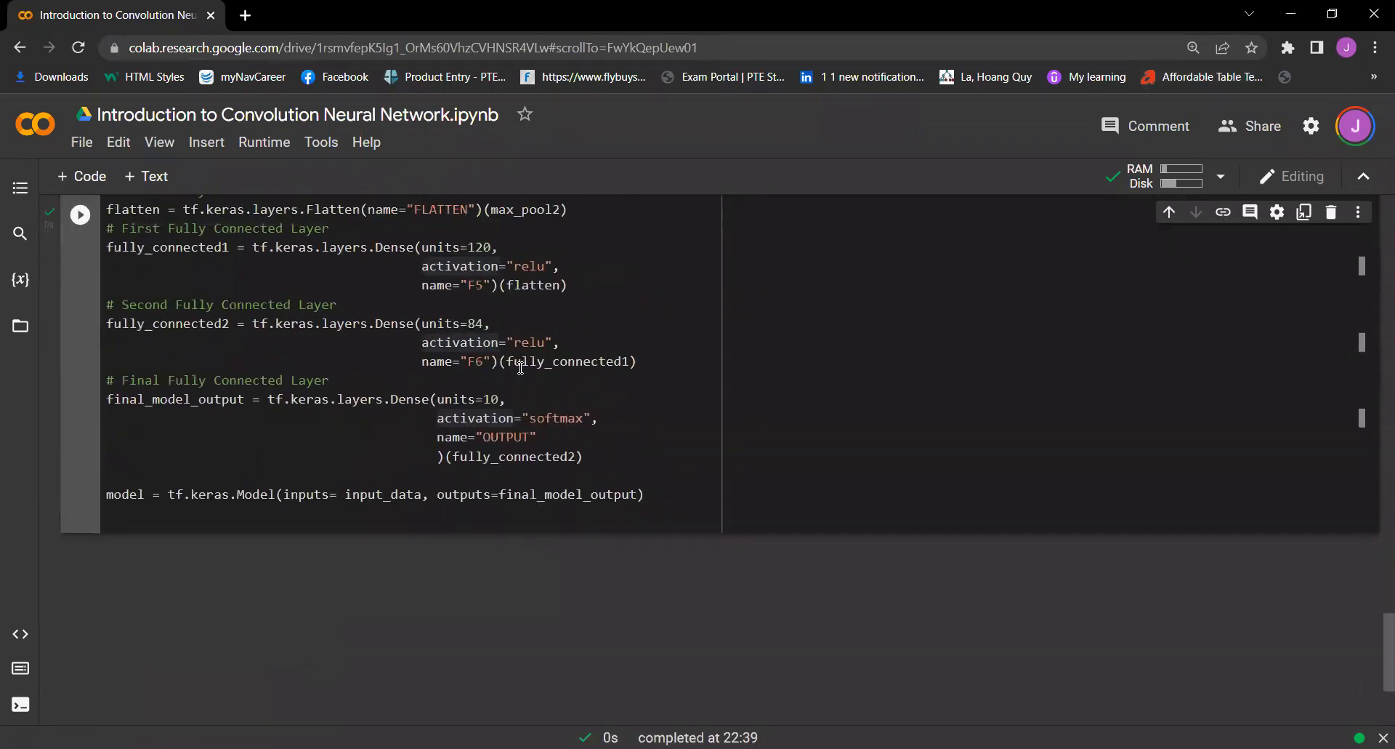